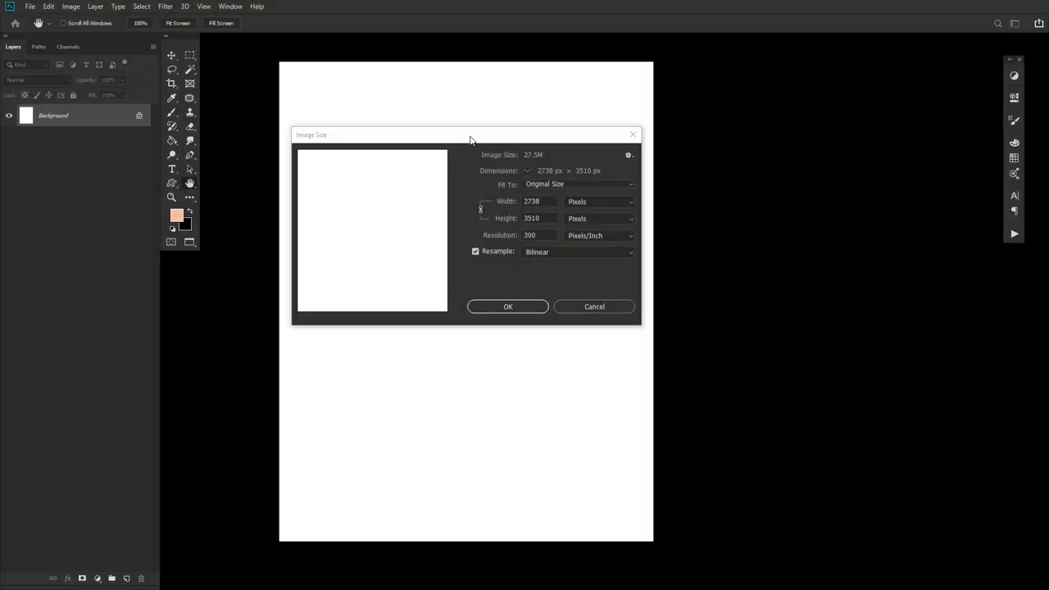
# Step: Confirm the image size of 2738 × 3510 pixels at a resolution of 300 pixels/inch
pyautogui.click(550, 236)
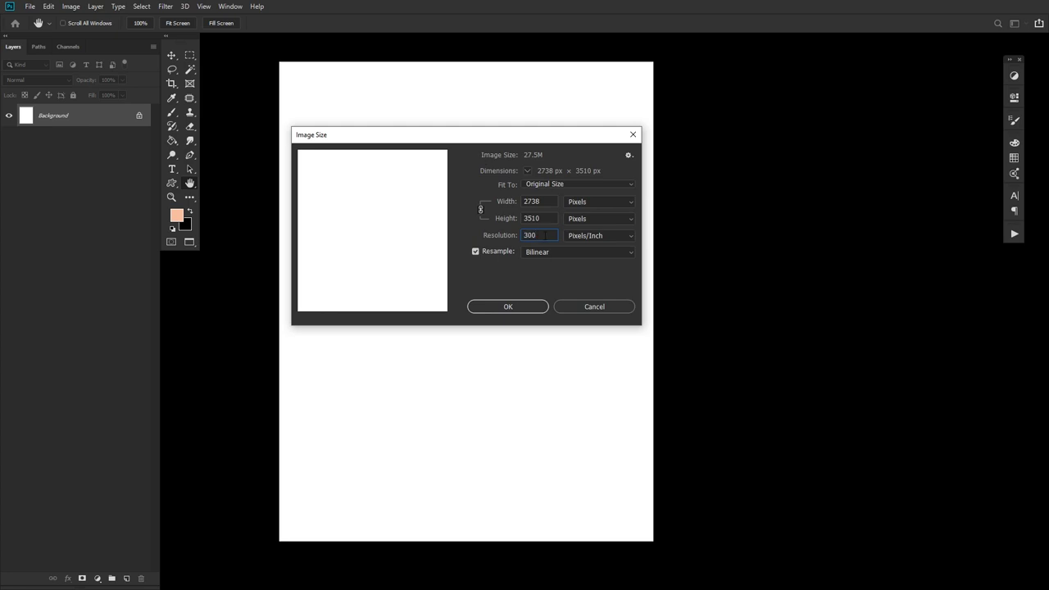
pyautogui.click(507, 308)
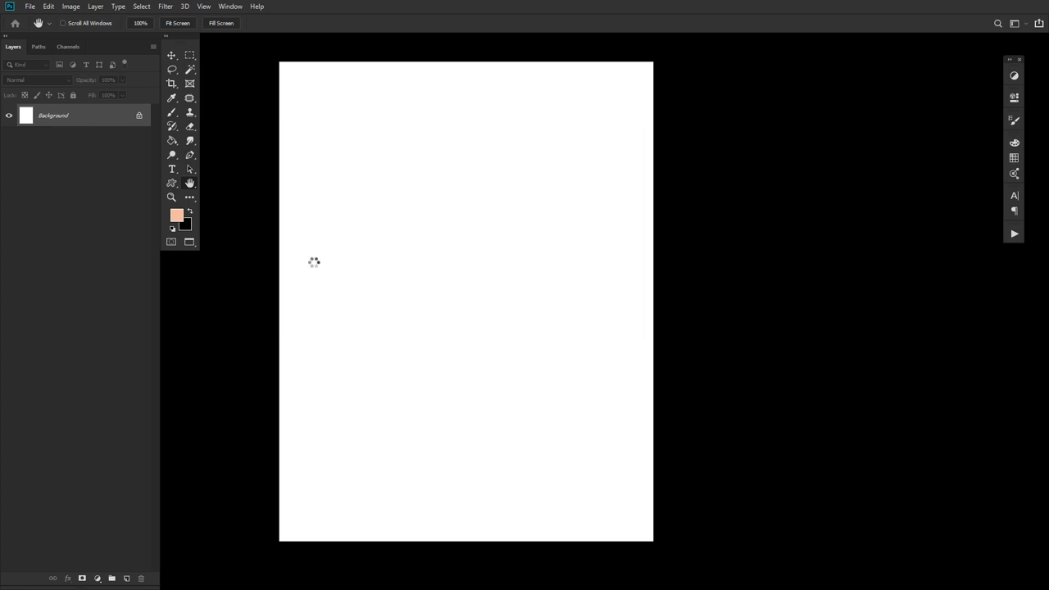
# Step: Place the girl-lying-on-tulips photo and scale and position it to span the canvas width
pyautogui.press('Return')
pyautogui.press('z')
pyautogui.moveTo(422, 268); pyautogui.dragTo(369, 268)
pyautogui.press('v')
pyautogui.moveTo(355, 150); pyautogui.dragTo(316, 107)
pyautogui.moveTo(539, 424); pyautogui.dragTo(571, 442)
pyautogui.moveTo(518, 396); pyautogui.dragTo(522, 373)
pyautogui.press('Return')
# Step: Select the greenhouse background with the Magnetic Lasso, tracing above the girl's hair, around the tulip tops and along the photo's edges
pyautogui.press('z')
pyautogui.moveTo(442, 253)
pyautogui.mouseDown()
pyautogui.moveTo(497, 246)
pyautogui.moveTo(614, 178)
pyautogui.mouseUp()
pyautogui.click(172, 70)
pyautogui.rightClick(177, 73)
pyautogui.click(225, 94)
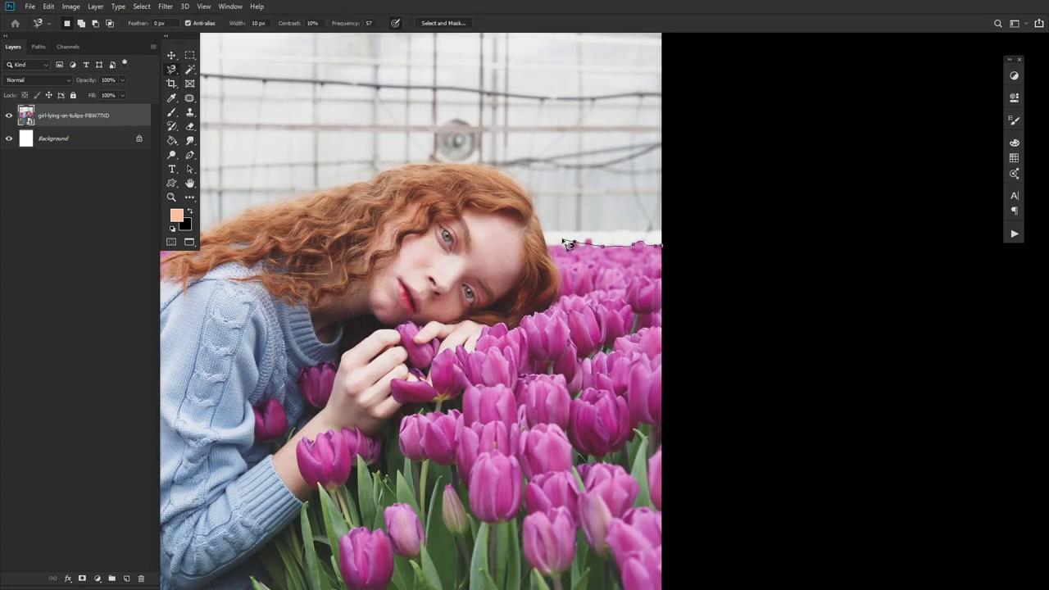
pyautogui.moveTo(321, 146); pyautogui.dragTo(574, 141)
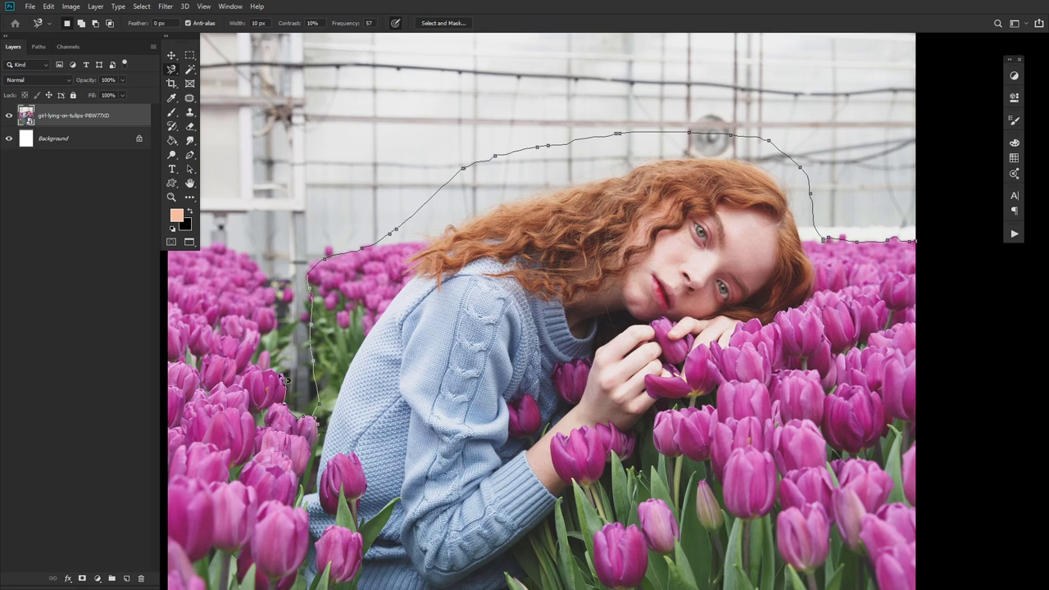
pyautogui.moveTo(285, 290); pyautogui.dragTo(429, 352)
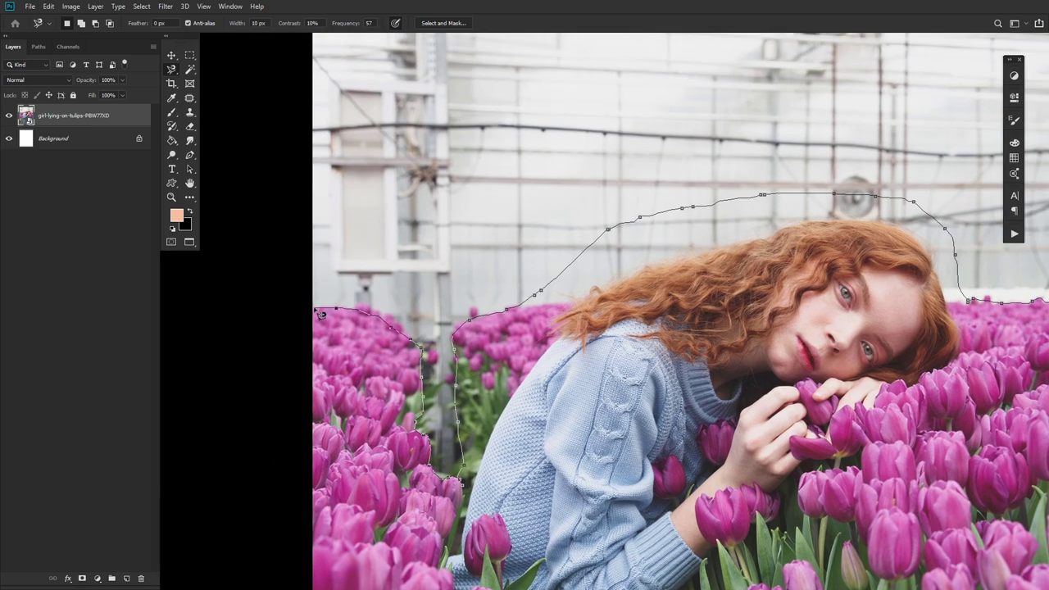
pyautogui.moveTo(308, 313); pyautogui.dragTo(344, 526)
pyautogui.moveTo(808, 113); pyautogui.dragTo(270, 86)
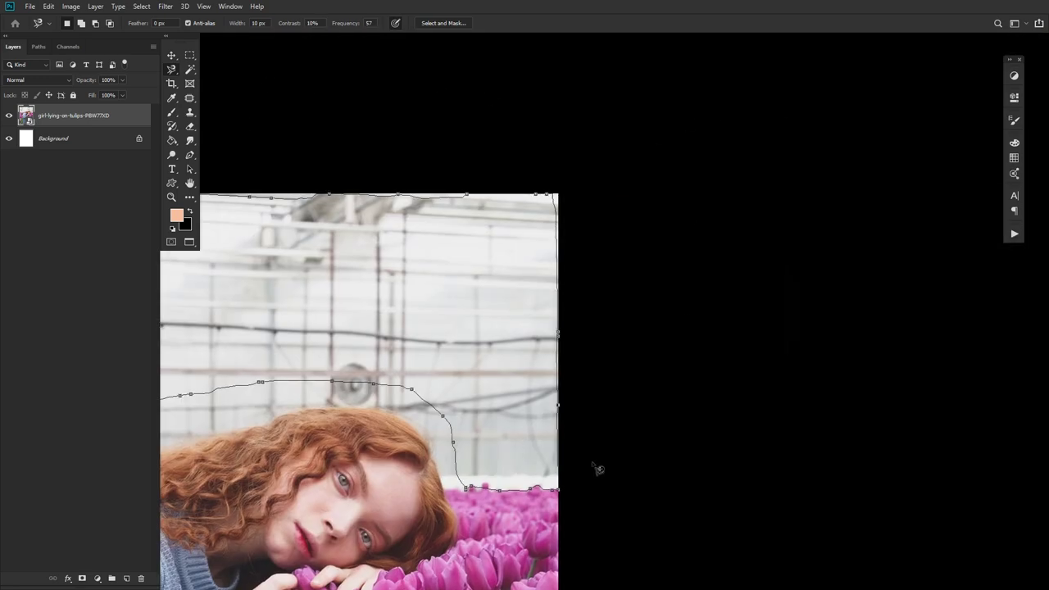
pyautogui.click(560, 490)
pyautogui.moveTo(351, 346); pyautogui.dragTo(575, 213)
# Step: Add a layer mask from the selection and invert it to hide the greenhouse background
pyautogui.press('z')
pyautogui.moveTo(433, 168); pyautogui.dragTo(217, 433)
pyautogui.click(82, 578)
pyautogui.hotkey('ctrl', 'i')
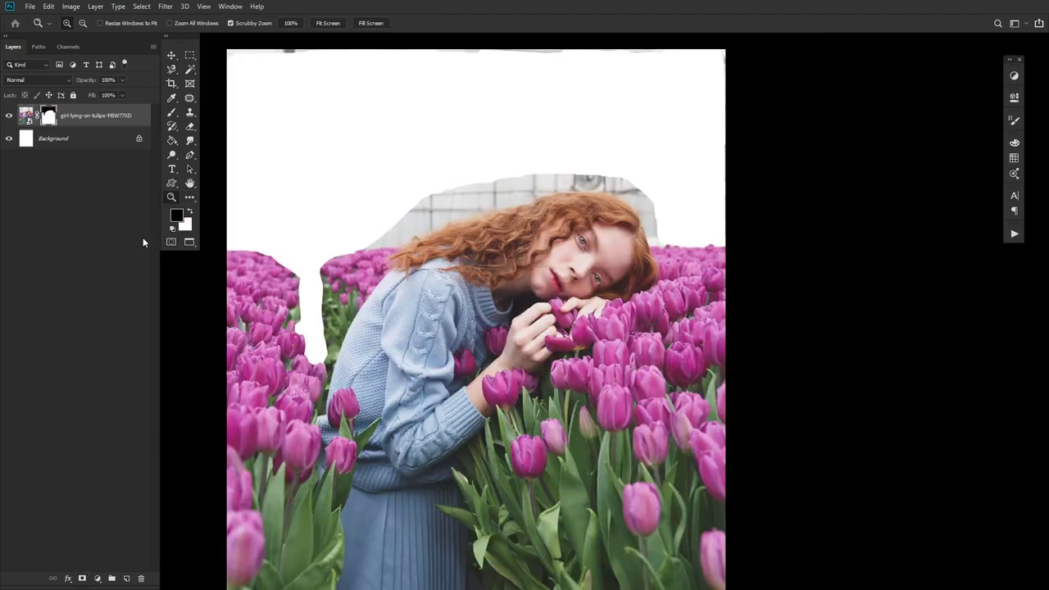
# Step: Set up the Soft Round Pressure Opacity brush at 73% hardness and 29% flow
pyautogui.click(171, 112)
pyautogui.click(72, 24)
pyautogui.doubleClick(110, 168)
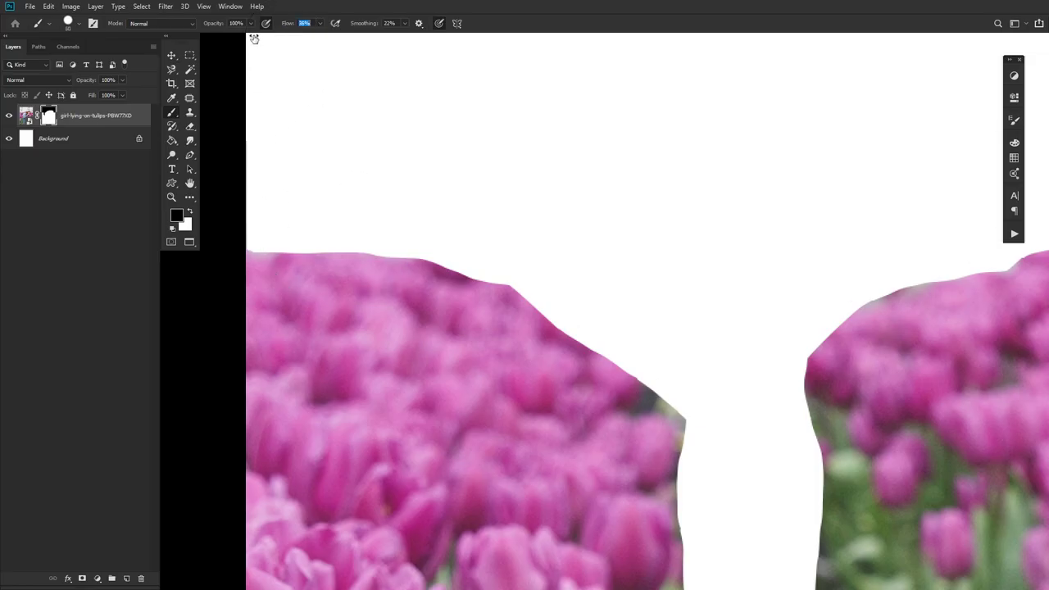
pyautogui.click(72, 23)
pyautogui.click(112, 83)
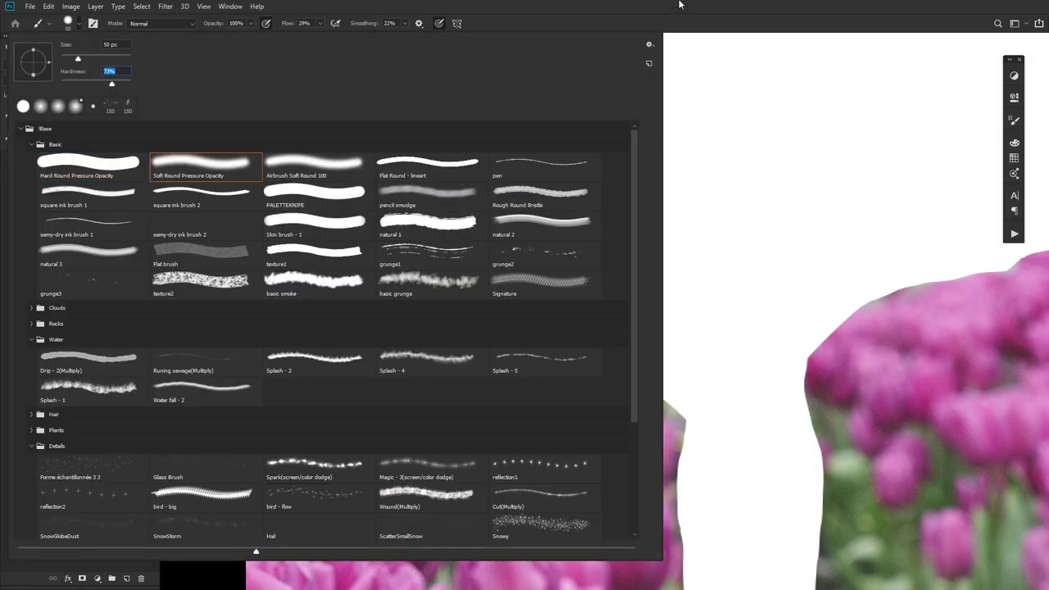
pyautogui.press('Return')
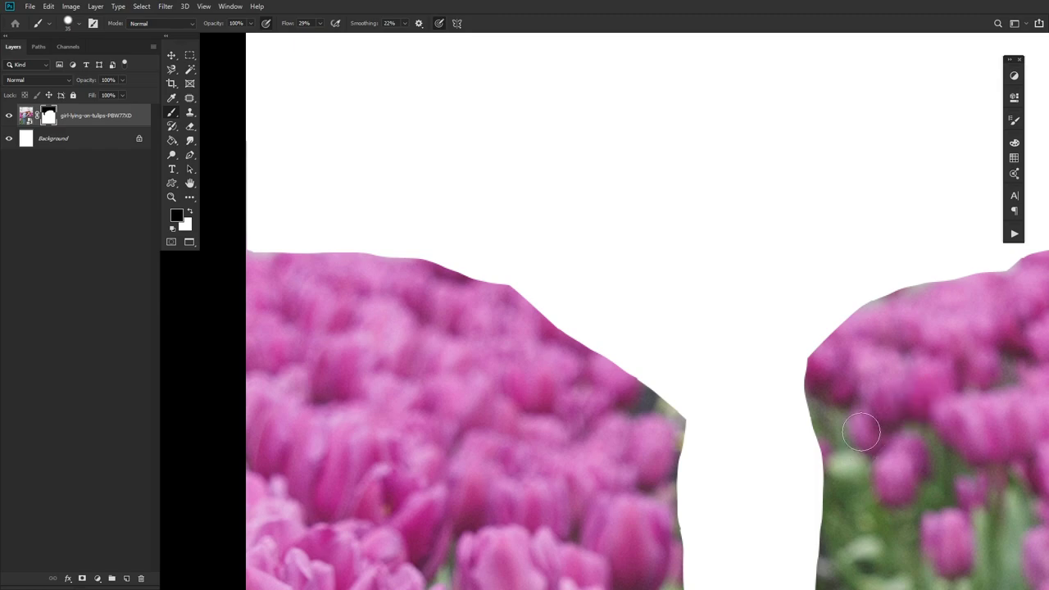
# Step: Paint white on the girl layer's mask with a small brush to refine the outline of the tulips beside the gap
pyautogui.press('x')
pyautogui.moveTo(255, 268)
pyautogui.mouseDown()
pyautogui.moveTo(295, 280)
pyautogui.moveTo(371, 271)
pyautogui.moveTo(353, 263)
pyautogui.moveTo(395, 285)
pyautogui.moveTo(369, 264)
pyautogui.moveTo(465, 290)
pyautogui.moveTo(363, 283)
pyautogui.moveTo(320, 367)
pyautogui.moveTo(391, 343)
pyautogui.moveTo(399, 242)
pyautogui.mouseUp()
pyautogui.press('r')
pyautogui.moveTo(459, 356); pyautogui.dragTo(444, 551)
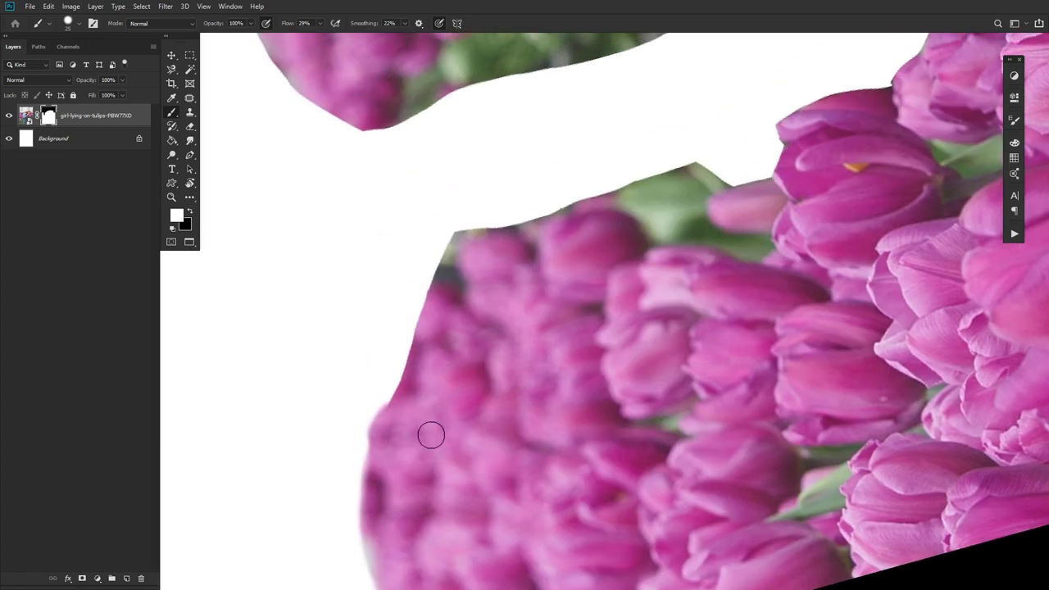
pyautogui.moveTo(407, 401)
pyautogui.mouseDown()
pyautogui.moveTo(443, 290)
pyautogui.moveTo(615, 219)
pyautogui.moveTo(484, 365)
pyautogui.mouseUp()
pyautogui.moveTo(364, 376)
pyautogui.mouseDown()
pyautogui.moveTo(378, 389)
pyautogui.moveTo(555, 319)
pyautogui.moveTo(635, 320)
pyautogui.mouseUp()
pyautogui.moveTo(717, 310); pyautogui.dragTo(600, 415)
pyautogui.moveTo(525, 411)
pyautogui.mouseDown()
pyautogui.moveTo(611, 348)
pyautogui.moveTo(675, 323)
pyautogui.moveTo(694, 222)
pyautogui.moveTo(648, 190)
pyautogui.moveTo(600, 188)
pyautogui.moveTo(362, 283)
pyautogui.mouseUp()
pyautogui.moveTo(466, 227)
pyautogui.mouseDown()
pyautogui.moveTo(698, 211)
pyautogui.moveTo(401, 338)
pyautogui.mouseUp()
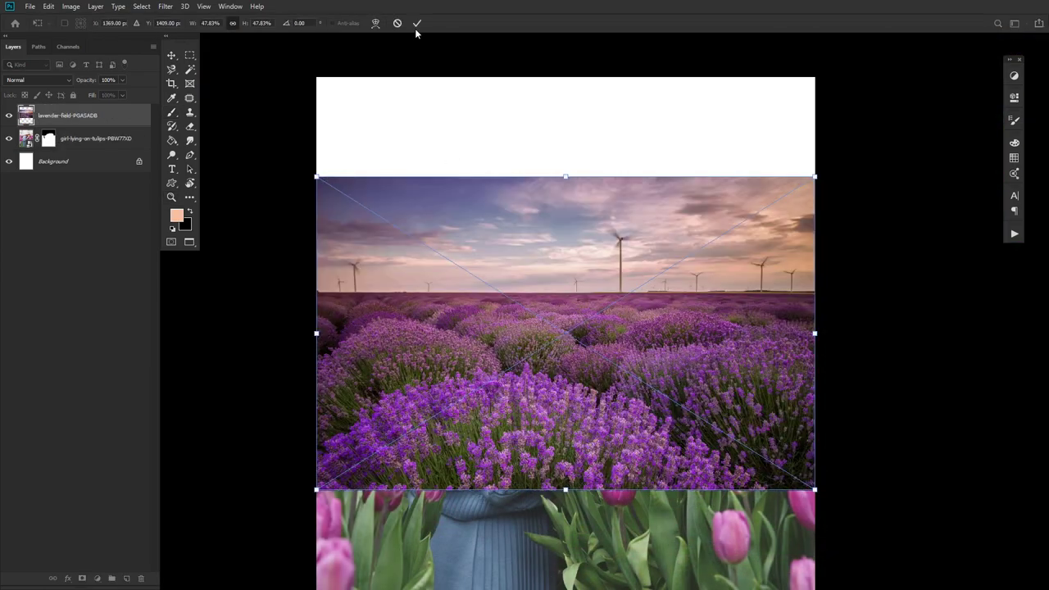
# Step: Commit the placed lavender-field image and move its layer below the masked girl layer
pyautogui.click(416, 24)
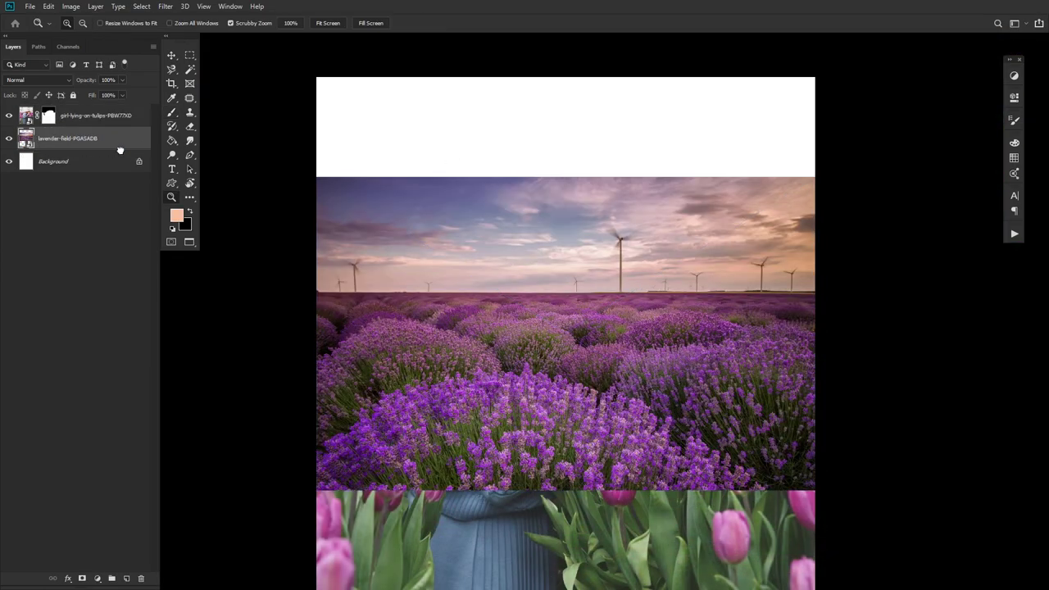
pyautogui.moveTo(114, 119); pyautogui.dragTo(119, 150)
# Step: Enlarge the lavender-field image and reposition it so its horizon lies above the girl's head and its sky fills the canvas top
pyautogui.press('v')
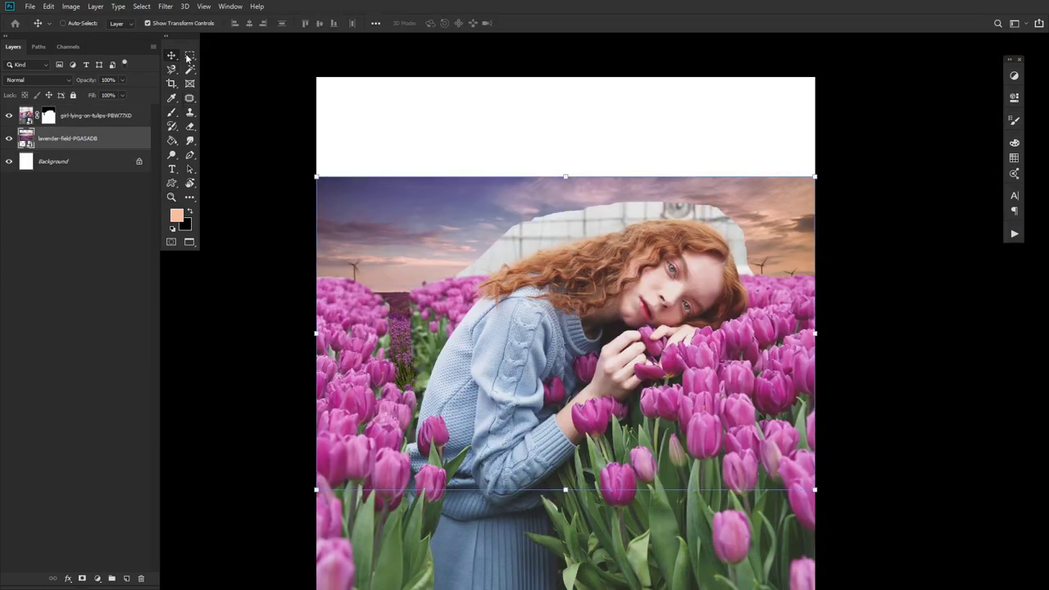
pyautogui.moveTo(418, 327); pyautogui.dragTo(414, 210)
pyautogui.moveTo(813, 373); pyautogui.dragTo(1011, 500)
pyautogui.moveTo(552, 189)
pyautogui.mouseDown()
pyautogui.moveTo(568, 185)
pyautogui.moveTo(573, 204)
pyautogui.moveTo(560, 25)
pyautogui.moveTo(542, 178)
pyautogui.mouseUp()
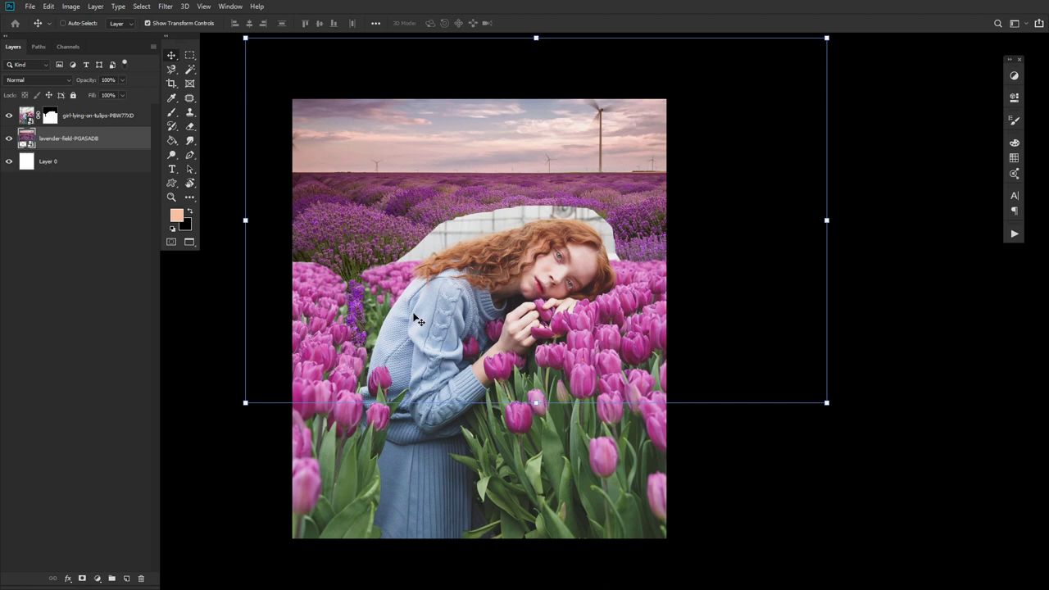
# Step: Apply a Shape Blur with a hexagon shape and an 11-pixel radius to the lavender-field layer
pyautogui.click(165, 6)
pyautogui.moveTo(235, 131)
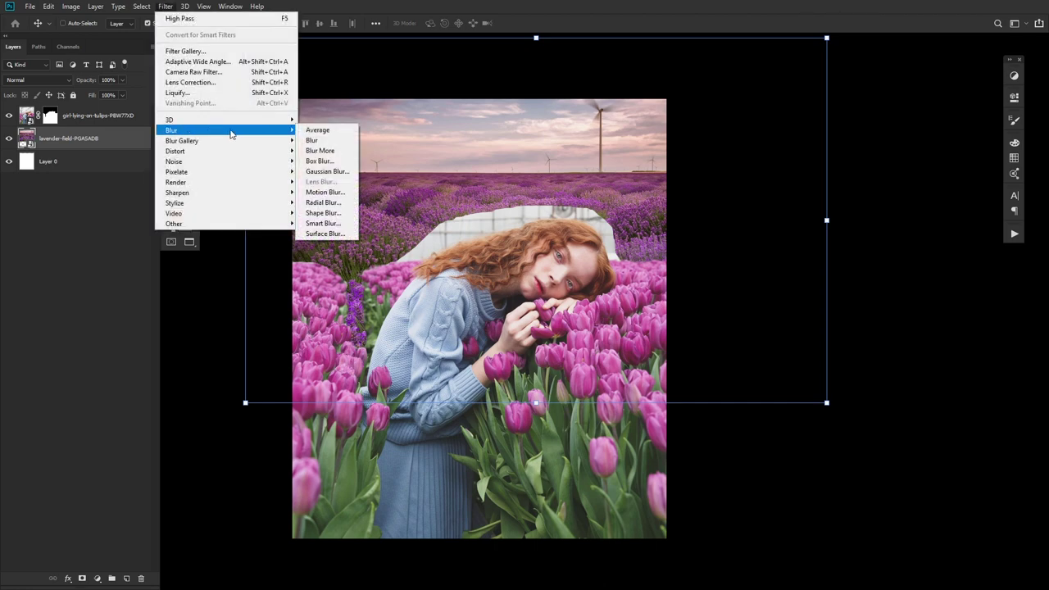
pyautogui.click(323, 212)
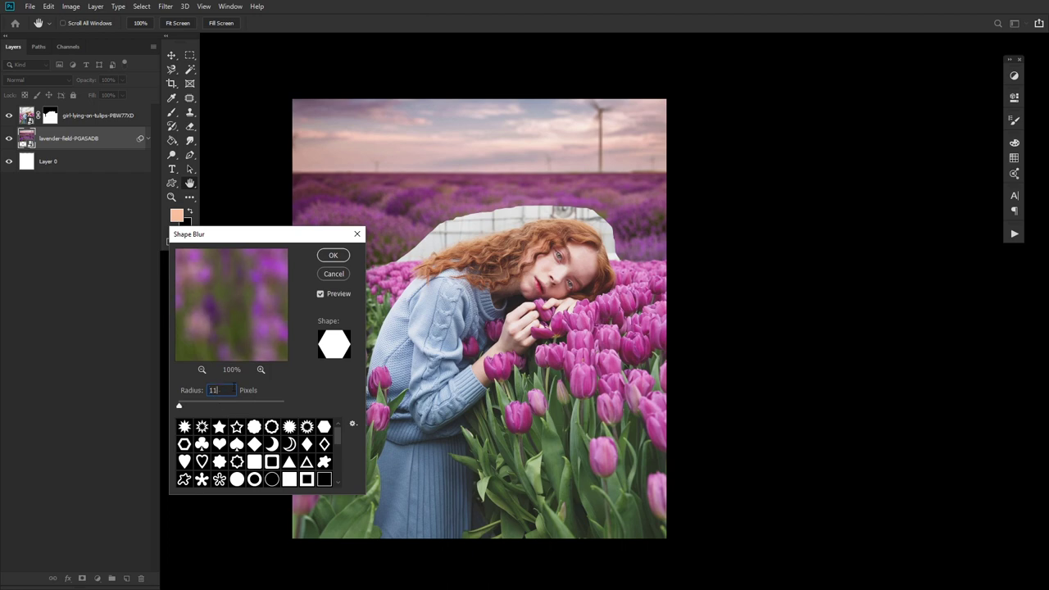
pyautogui.moveTo(270, 234); pyautogui.dragTo(483, 127)
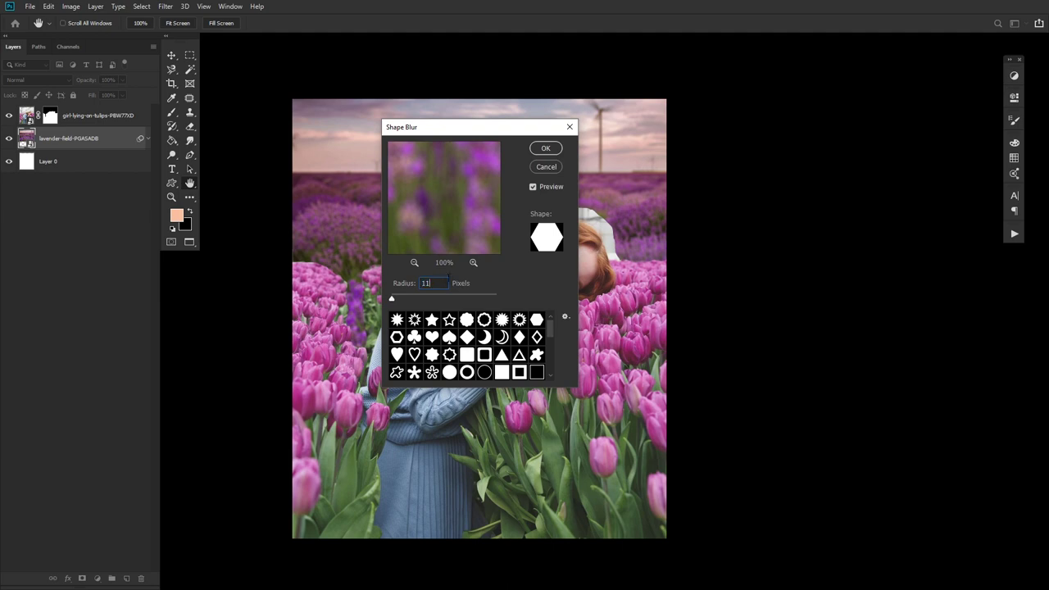
pyautogui.click(546, 147)
# Step: Warp the lavender-field layer so its horizon curves like a hill rising towards the large wind turbine
pyautogui.press('v')
pyautogui.moveTo(372, 342); pyautogui.dragTo(305, 380)
pyautogui.hotkey('ctrl', 't')
pyautogui.click(376, 23)
pyautogui.moveTo(506, 261); pyautogui.dragTo(635, 171)
pyautogui.click(417, 23)
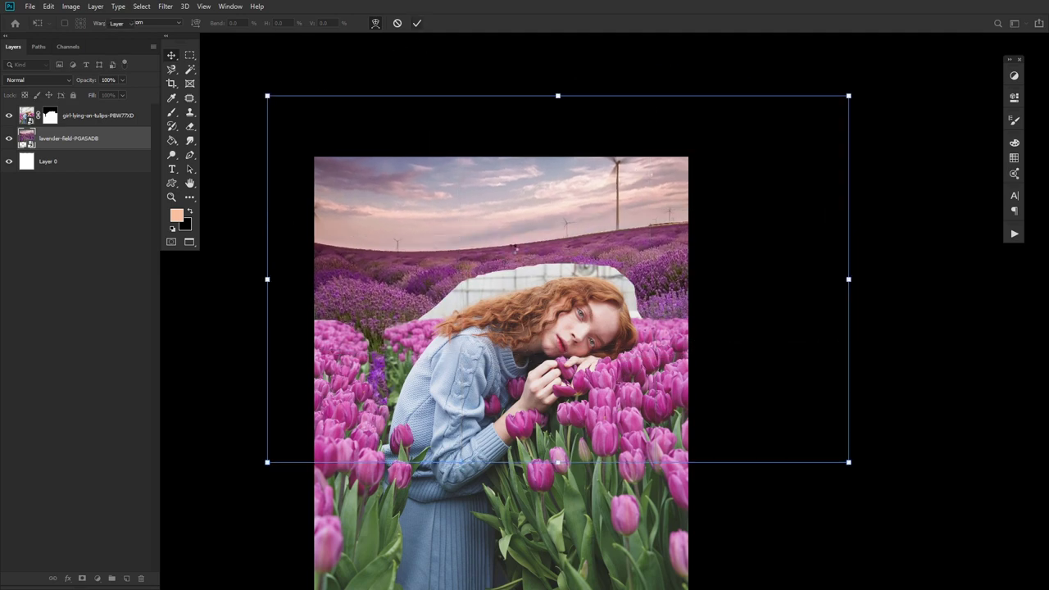
pyautogui.press('Return')
pyautogui.moveTo(514, 250)
pyautogui.mouseDown()
pyautogui.moveTo(554, 215)
pyautogui.moveTo(545, 227)
pyautogui.mouseUp()
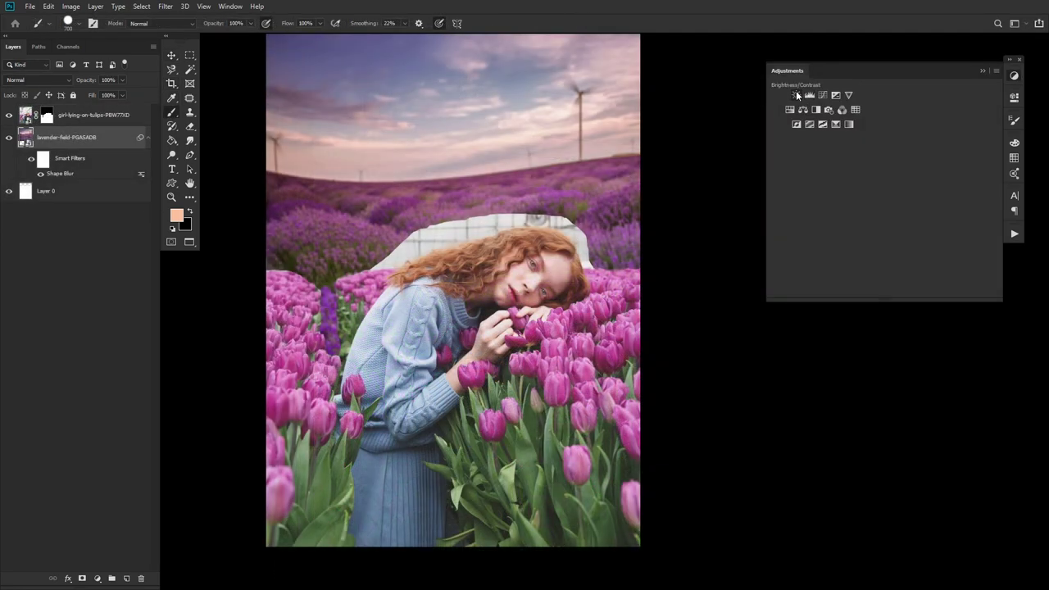
# Step: Add a clipped Brightness/Contrast adjustment with brightness 50 to the lavender field and compare the image with and without it
pyautogui.click(799, 107)
pyautogui.moveTo(877, 161); pyautogui.dragTo(921, 164)
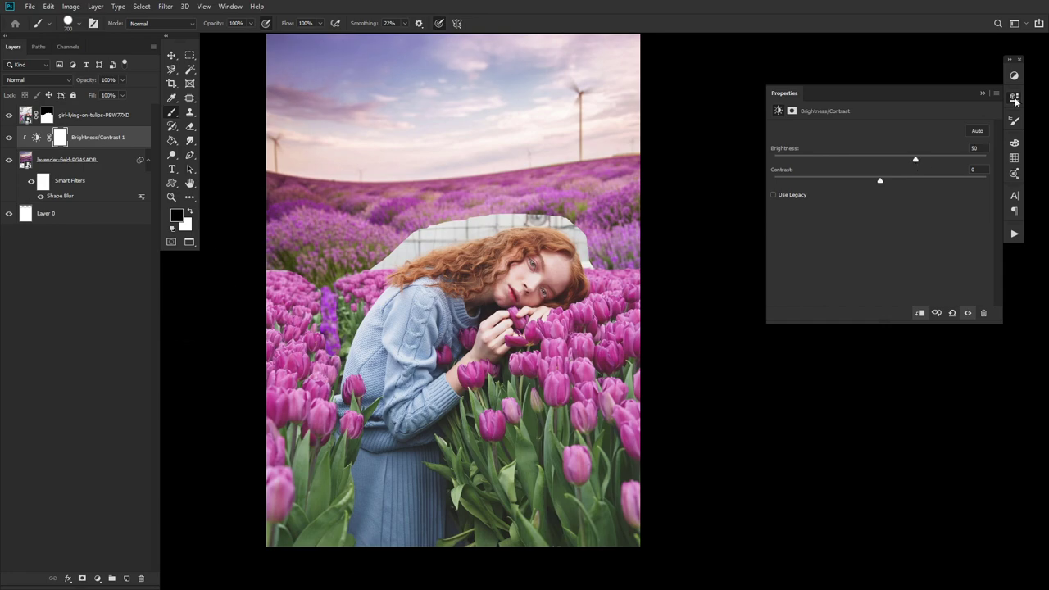
pyautogui.click(1014, 97)
pyautogui.click(9, 138)
pyautogui.click(9, 137)
# Step: Paint black on the girl layer's mask with a 200 px Soft Round Pressure Opacity brush to blend the tulip edges into the lavender
pyautogui.click(47, 116)
pyautogui.moveTo(289, 278); pyautogui.dragTo(330, 298)
pyautogui.rightClick(330, 297)
pyautogui.doubleClick(206, 164)
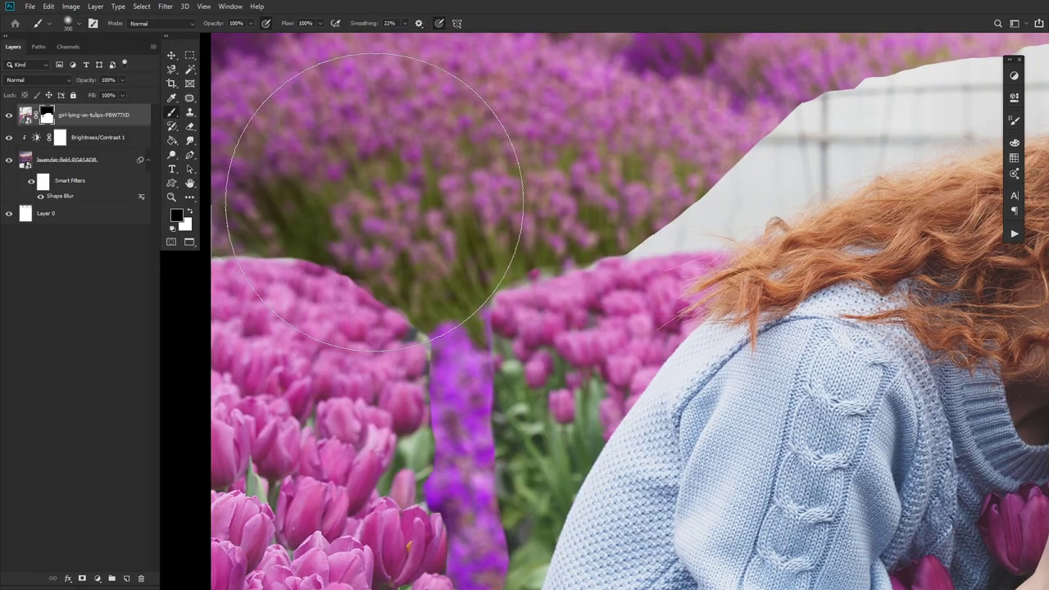
pyautogui.press('[')
pyautogui.press('[')
pyautogui.moveTo(292, 211); pyautogui.dragTo(442, 218)
pyautogui.moveTo(267, 202)
pyautogui.mouseDown()
pyautogui.moveTo(363, 183)
pyautogui.moveTo(454, 222)
pyautogui.moveTo(544, 191)
pyautogui.mouseUp()
pyautogui.hscroll(3, 557, 246)
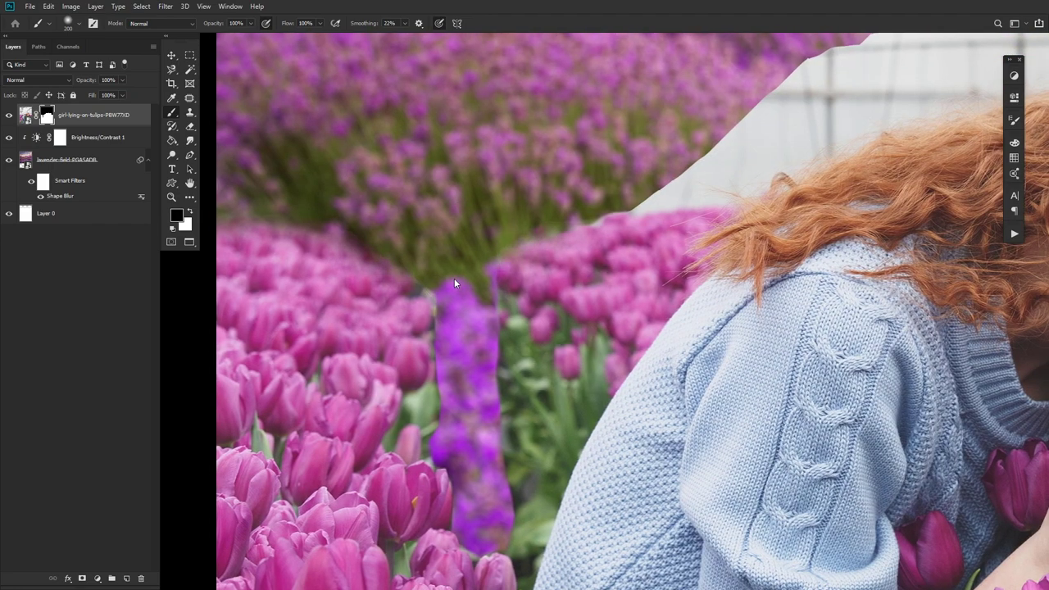
pyautogui.hscroll(2, 457, 316)
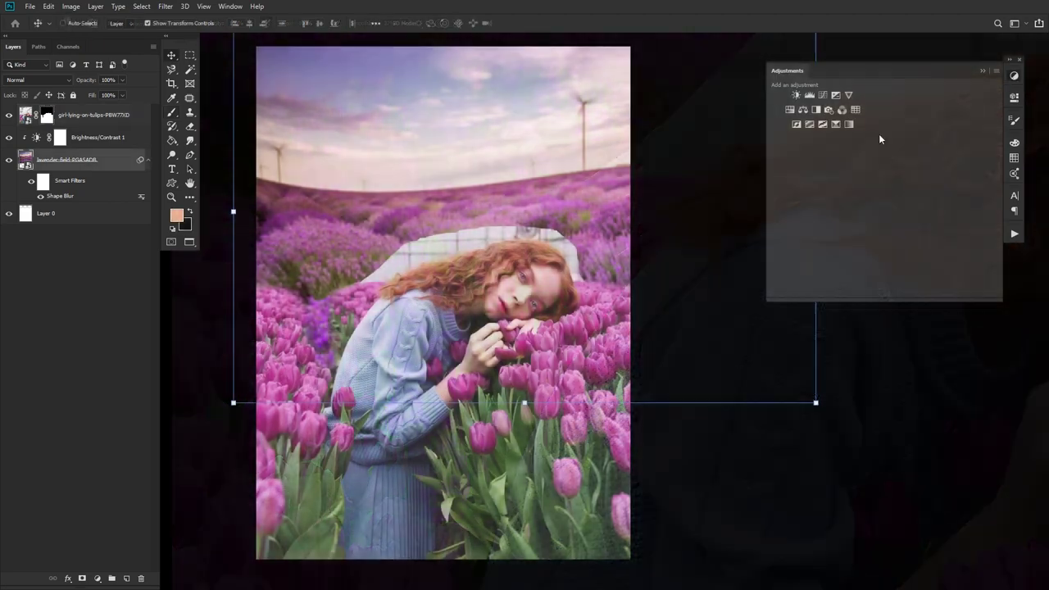
# Step: Add a clipped Selective Color adjustment to the lavender field with Reds at Cyan -10, Magenta +61 and Yellow -7
pyautogui.click(844, 125)
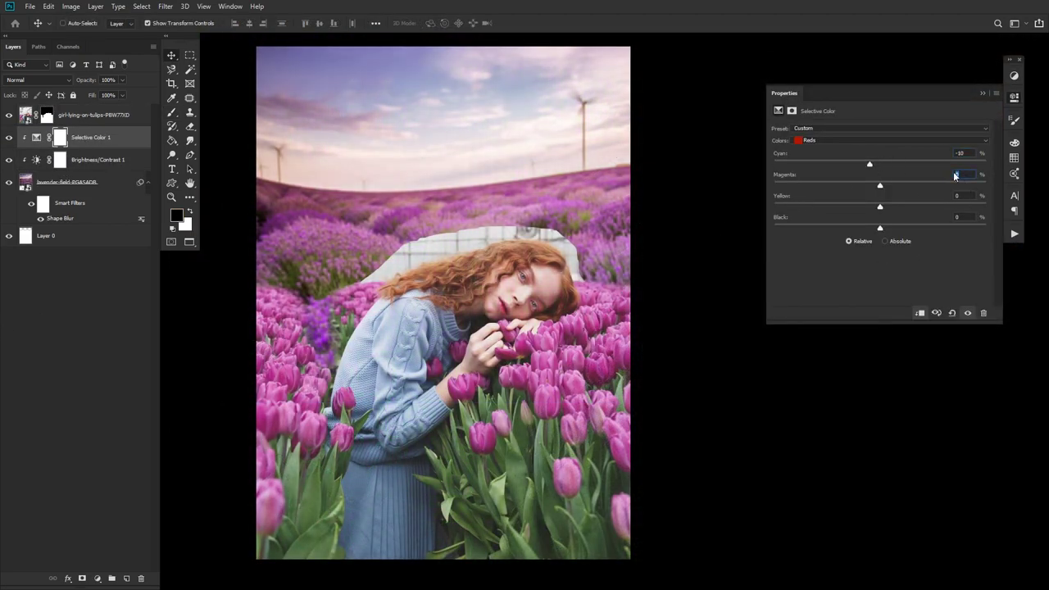
pyautogui.write('+61')
pyautogui.press('Tab')
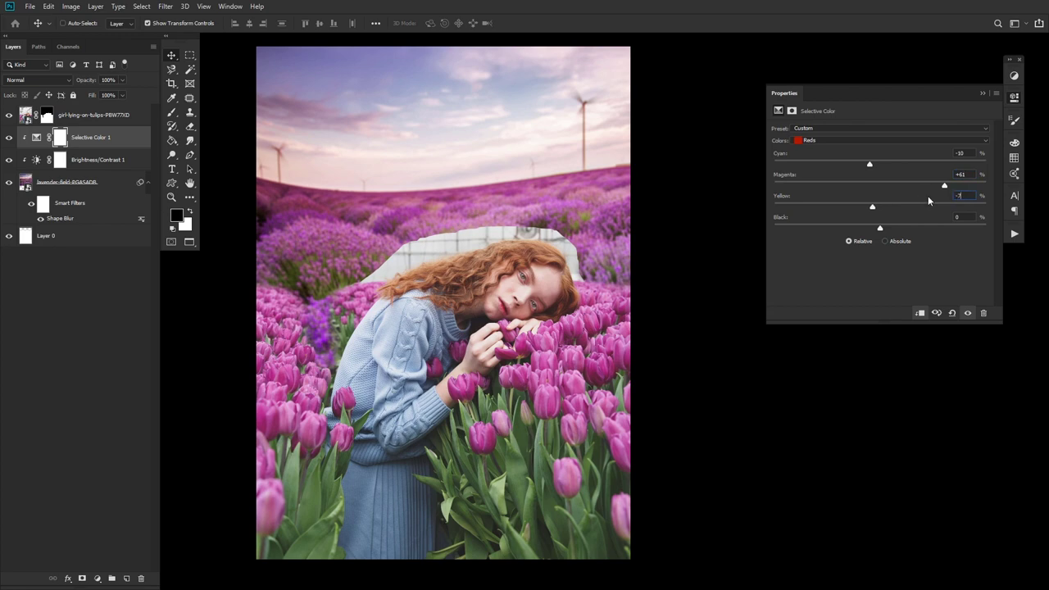
# Step: Set the Selective Color Yellows to Cyan +100, Magenta +23, Yellow +31 and Black -1, and adjust the Greens
pyautogui.click(844, 143)
pyautogui.click(906, 161)
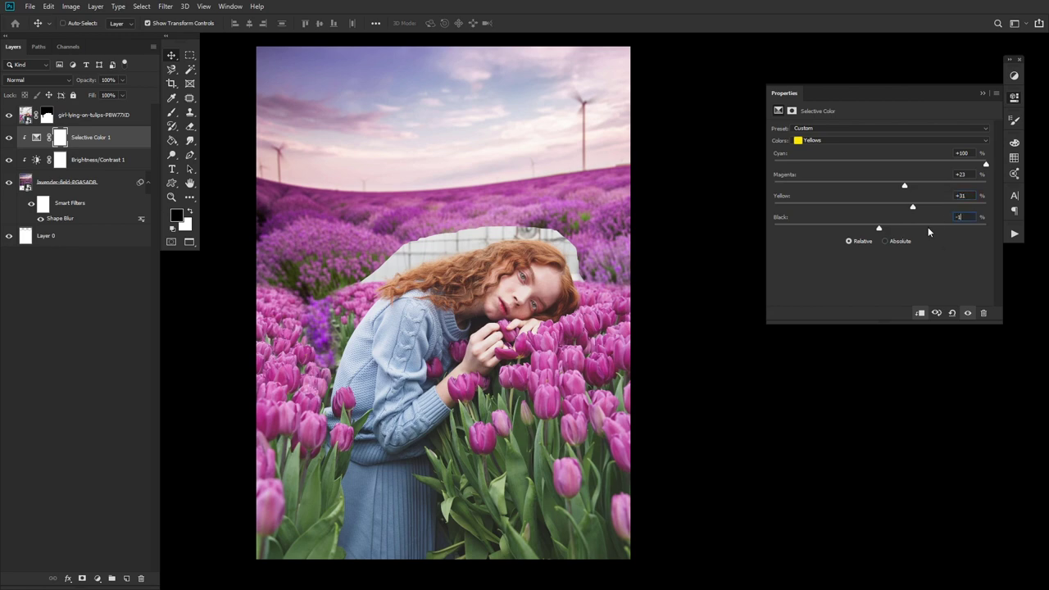
pyautogui.click(844, 141)
pyautogui.click(929, 170)
# Step: Set the Selective Color Blues to Cyan +61, Magenta +16 and Yellow -33, and adjust the Magentas
pyautogui.click(844, 141)
pyautogui.click(827, 191)
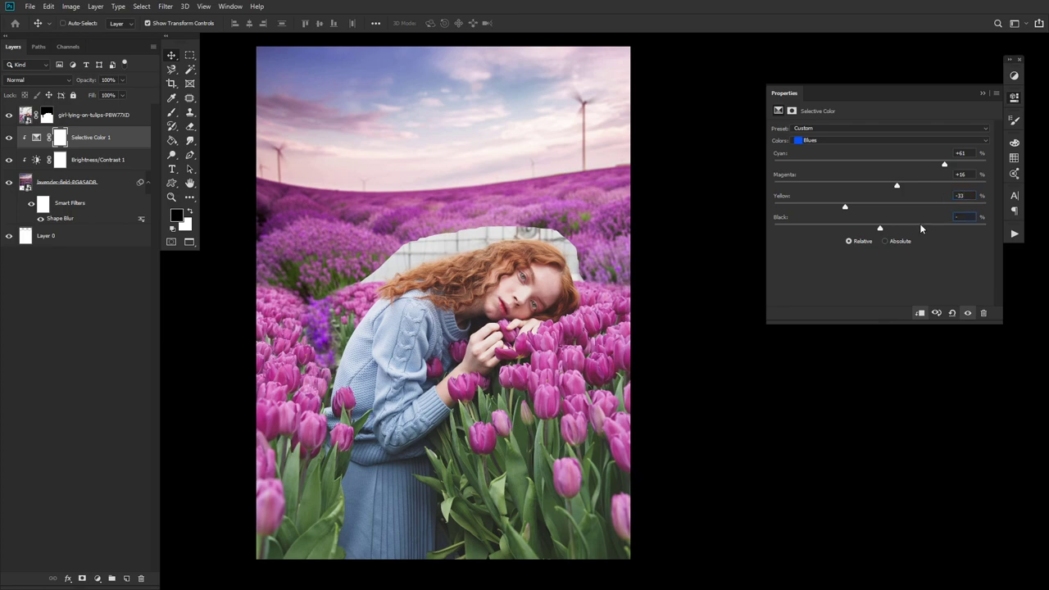
pyautogui.click(855, 140)
pyautogui.click(857, 200)
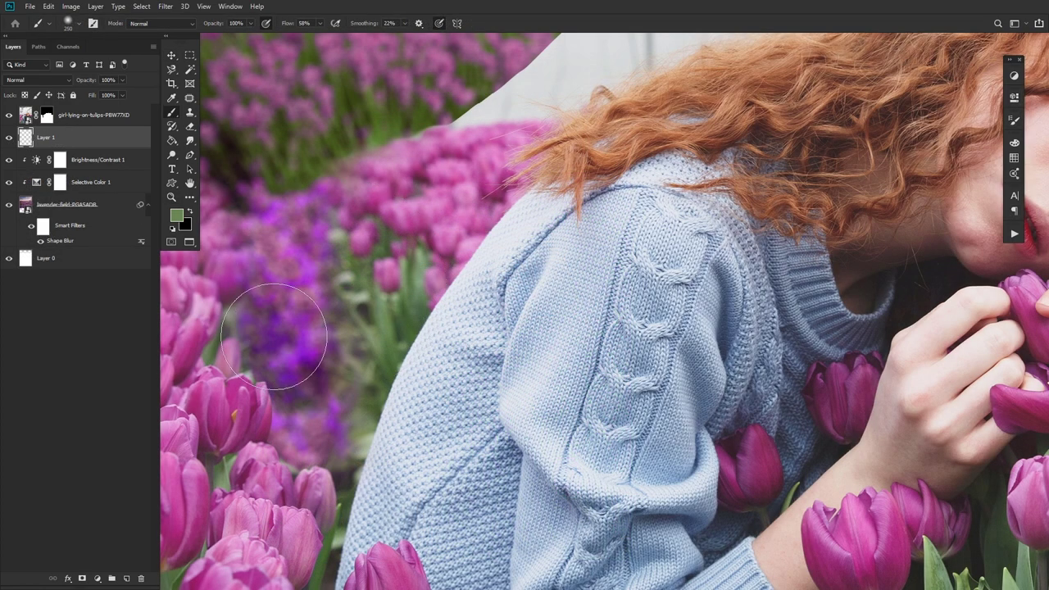
# Step: Paint green with a 200 px brush over the purple gap beside the sweater on Layer 1 and set its blend mode to Color
pyautogui.press('[')
pyautogui.click(333, 444)
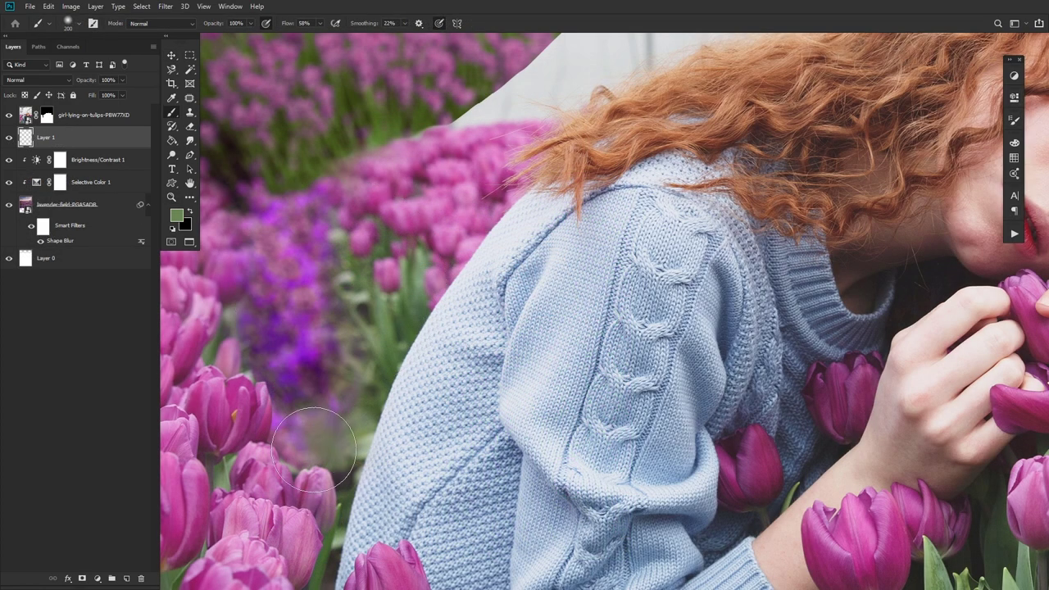
pyautogui.click(37, 80)
pyautogui.click(41, 337)
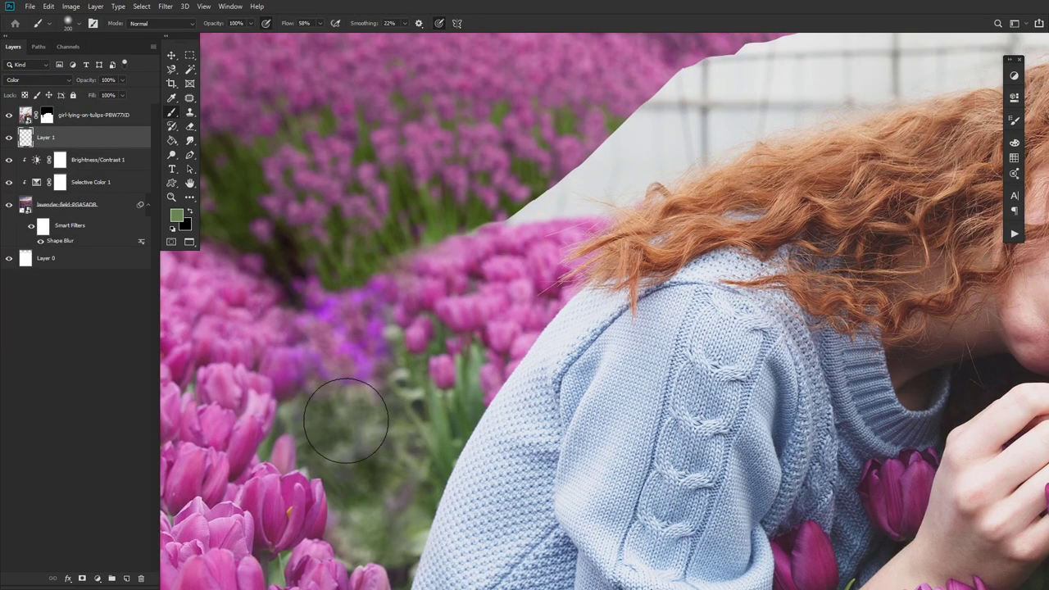
pyautogui.click(152, 359)
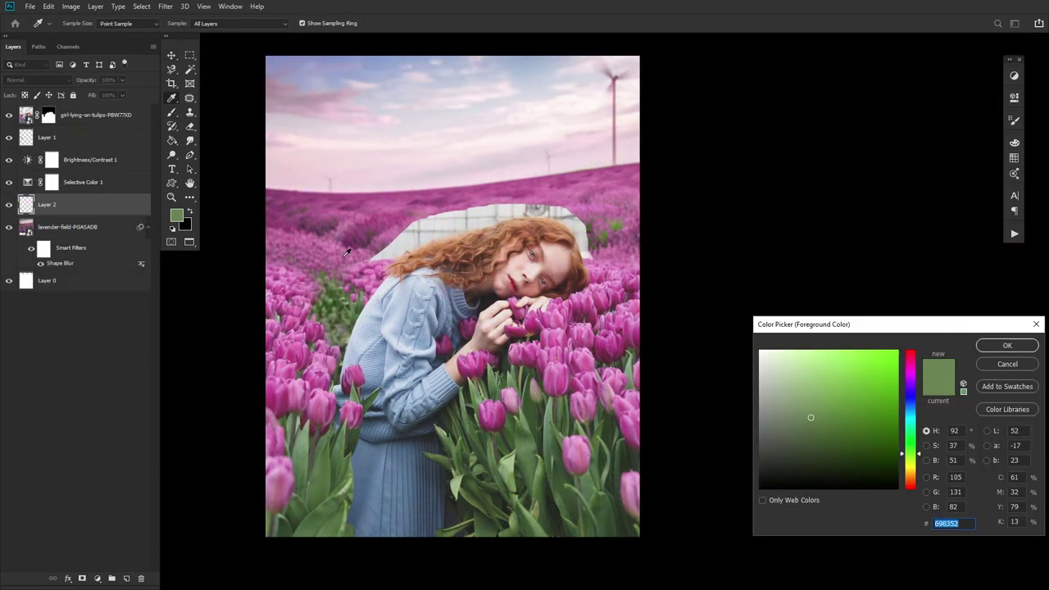
# Step: Sample a pink foreground color from the flowers, set Layer 2's blend mode to Screen and reduce the brush size for painting
pyautogui.click(610, 272)
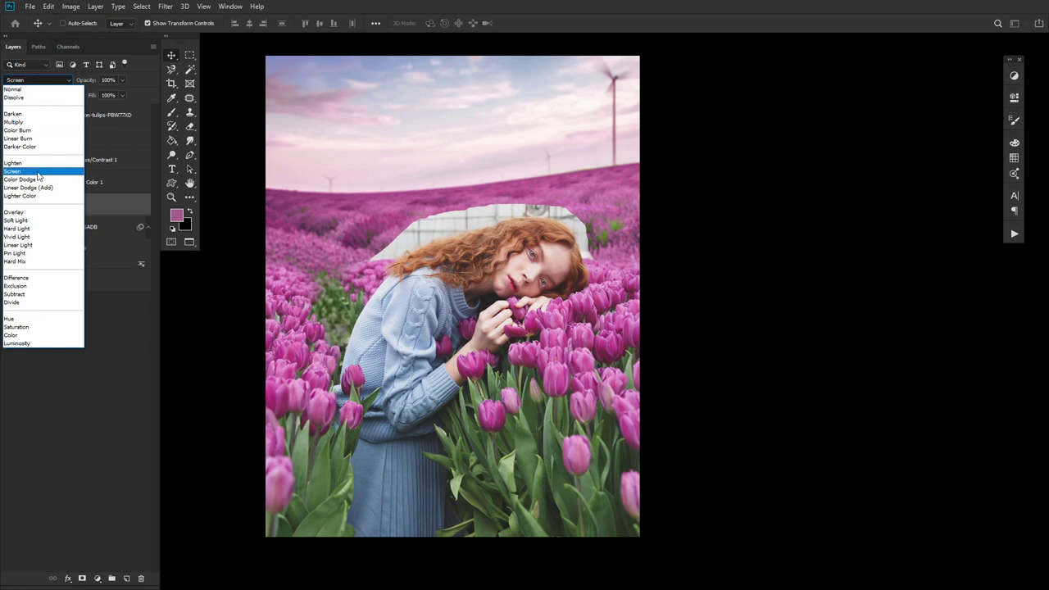
pyautogui.click(37, 171)
pyautogui.press('b')
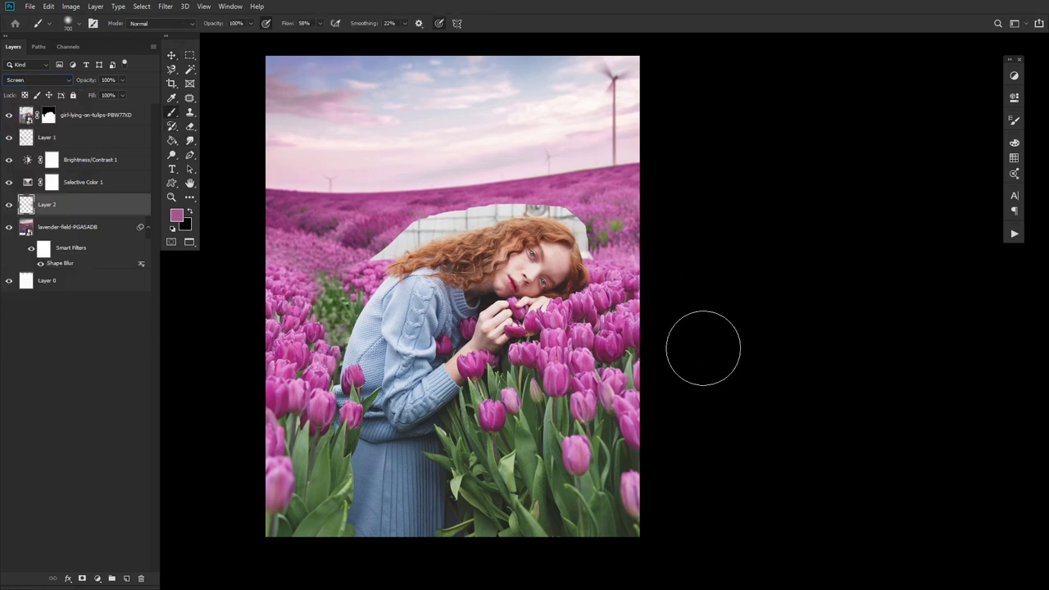
pyautogui.press('[')
pyautogui.press('[')
pyautogui.press('[')
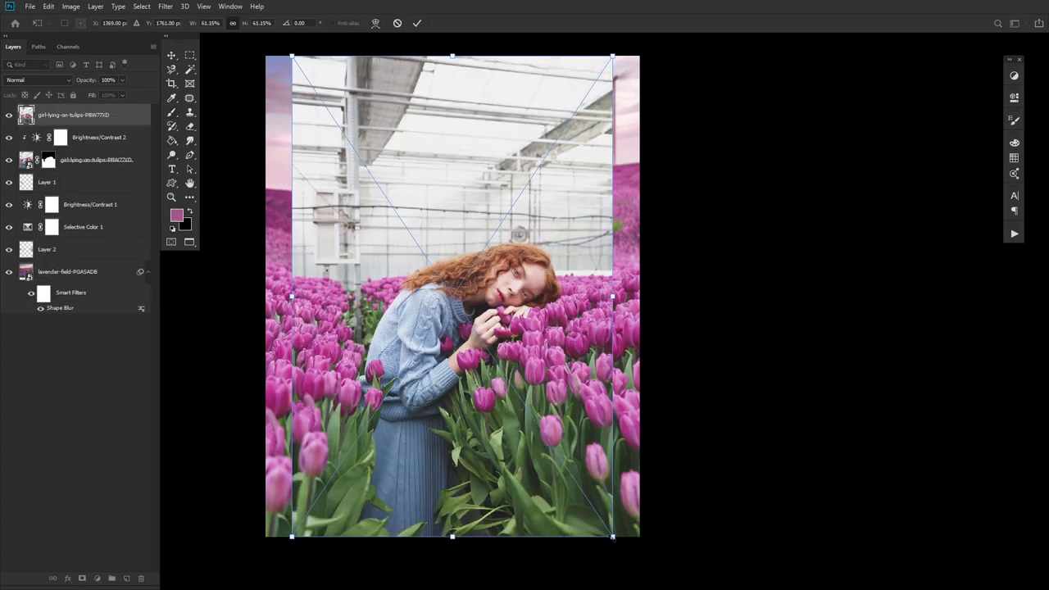
# Step: Enlarge the topmost girl-lying-on-tulips photo, reposition it over the canvas and commit the transform
pyautogui.moveTo(613, 537); pyautogui.dragTo(712, 589)
pyautogui.moveTo(422, 281); pyautogui.dragTo(476, 455)
pyautogui.moveTo(345, 218); pyautogui.dragTo(236, 56)
pyautogui.moveTo(481, 357); pyautogui.dragTo(385, 184)
pyautogui.moveTo(421, 297); pyautogui.dragTo(417, 268)
pyautogui.moveTo(95, 80)
pyautogui.mouseDown()
pyautogui.moveTo(62, 82)
pyautogui.moveTo(274, 115)
pyautogui.mouseUp()
pyautogui.click(417, 24)
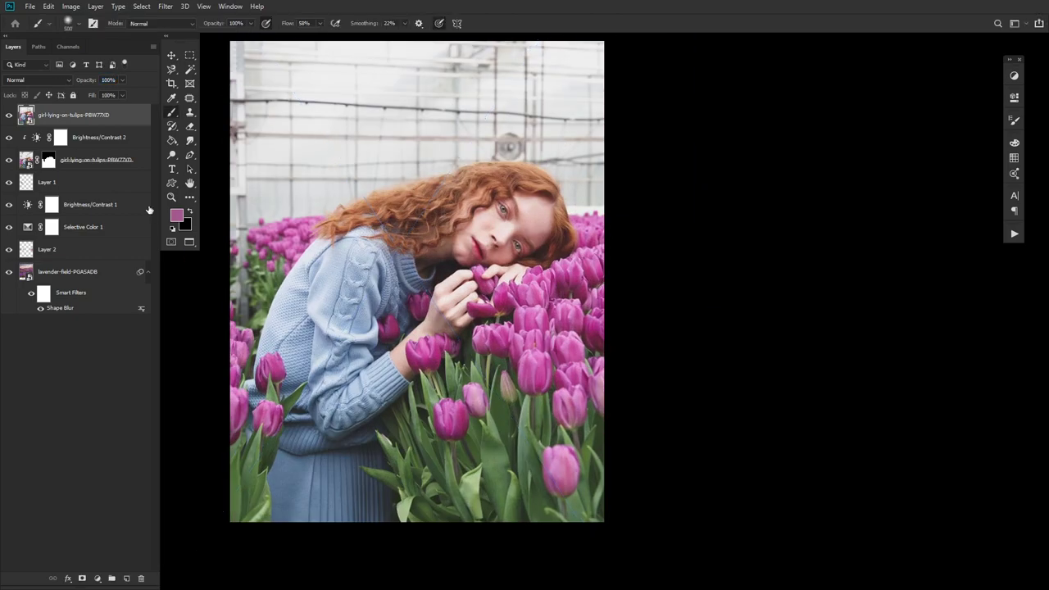
# Step: Set the Lasso feather to 0 px and outline the eye area of the girl's face on the topmost photo
pyautogui.click(171, 198)
pyautogui.click(530, 214)
pyautogui.click(170, 70)
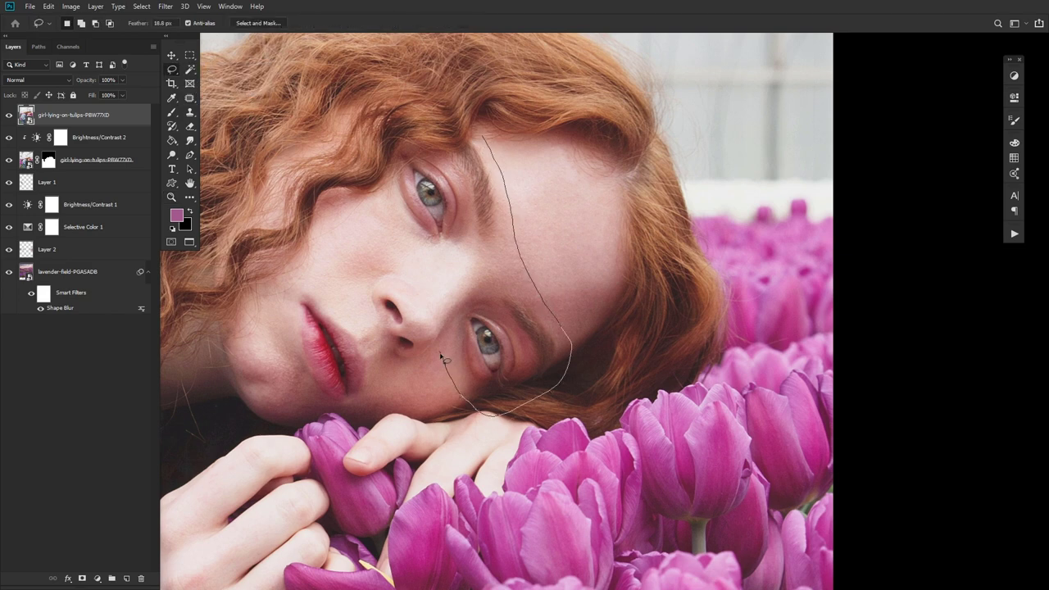
pyautogui.moveTo(449, 120); pyautogui.dragTo(461, 124)
pyautogui.moveTo(139, 23); pyautogui.dragTo(111, 31)
pyautogui.moveTo(423, 119)
pyautogui.mouseDown()
pyautogui.moveTo(386, 229)
pyautogui.moveTo(457, 391)
pyautogui.mouseUp()
pyautogui.moveTo(373, 148)
pyautogui.mouseDown()
pyautogui.moveTo(445, 379)
pyautogui.moveTo(503, 215)
pyautogui.moveTo(408, 108)
pyautogui.mouseUp()
# Step: Hide the topmost photo and group the background layers from Layer 1 down to the lavender field as "bg"
pyautogui.click(9, 115)
pyautogui.click(46, 182)
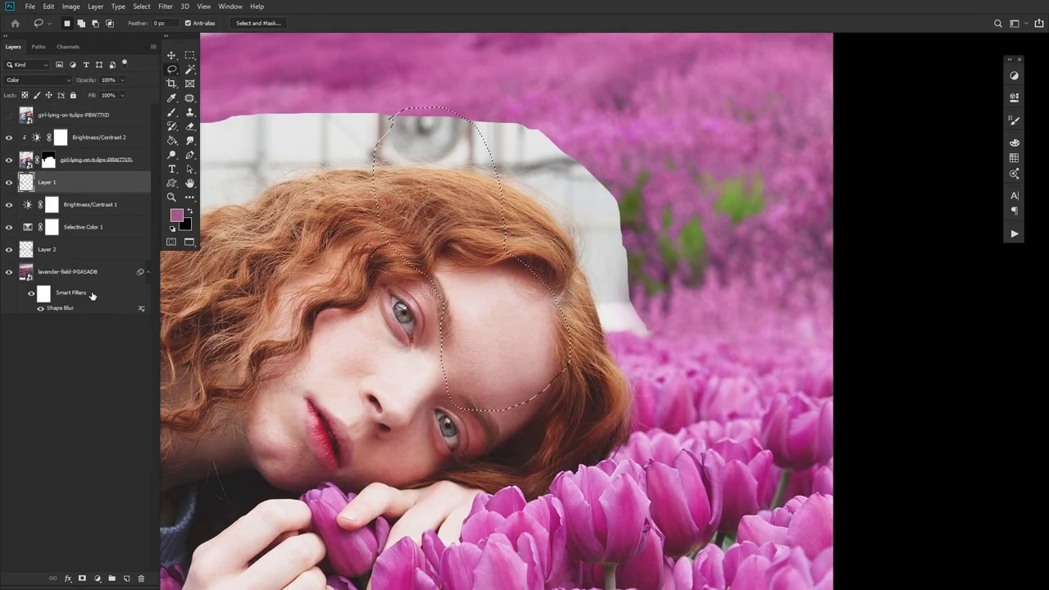
pyautogui.keyDown('shift'); pyautogui.click(46, 249); pyautogui.keyUp('shift')
pyautogui.hotkey('ctrl', 'g')
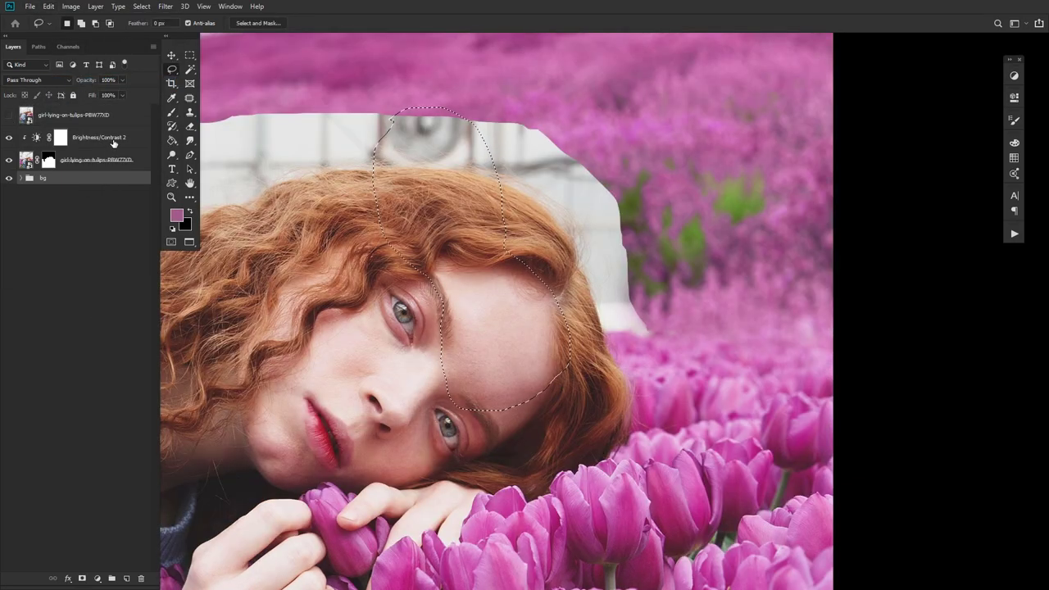
# Step: Copy and paste the selected eye areas onto two new layers above Brightness/Contrast 2 and set both to 60% opacity
pyautogui.click(48, 6)
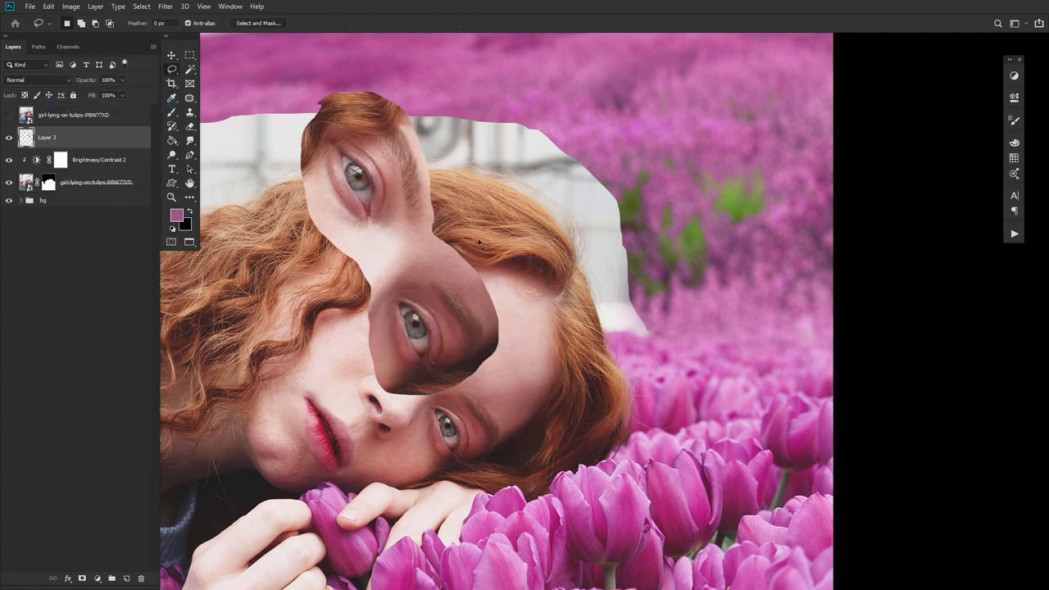
pyautogui.click(49, 6)
pyautogui.click(63, 70)
pyautogui.click(49, 6)
pyautogui.click(63, 102)
pyautogui.press('v')
pyautogui.moveTo(423, 271); pyautogui.dragTo(433, 269)
pyautogui.keyDown('shift'); pyautogui.click(95, 164); pyautogui.keyUp('shift')
pyautogui.press('6')
# Step: Try to scale the two eye layers to 78.70% and place them over the girl's face
pyautogui.moveTo(495, 394); pyautogui.dragTo(450, 326)
pyautogui.moveTo(407, 274); pyautogui.dragTo(468, 426)
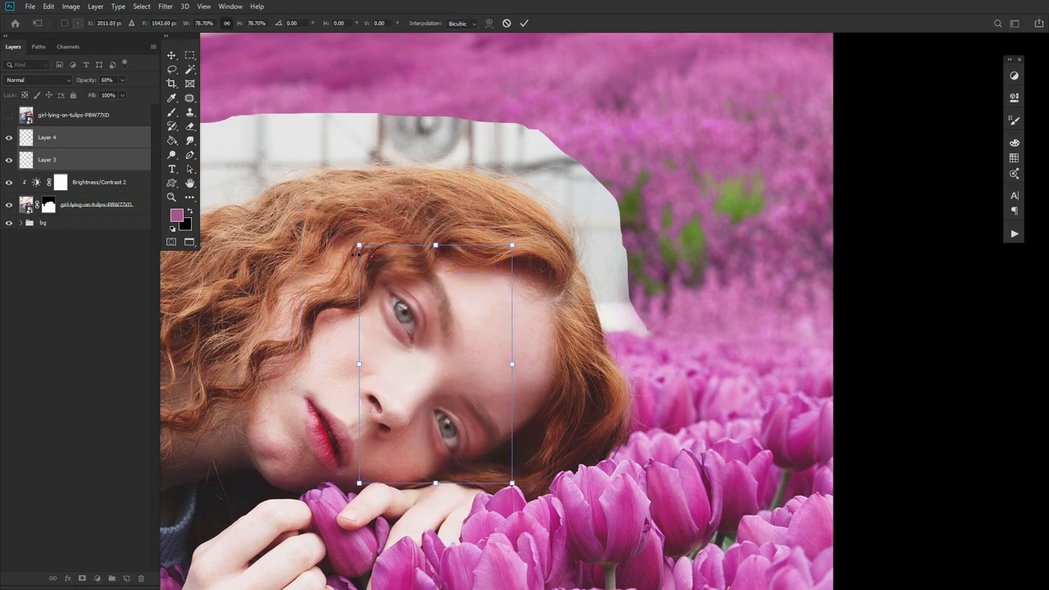
pyautogui.press('Return')
pyautogui.moveTo(85, 80); pyautogui.dragTo(466, 134)
pyautogui.moveTo(9, 137); pyautogui.dragTo(10, 160)
pyautogui.moveTo(10, 161); pyautogui.dragTo(9, 137)
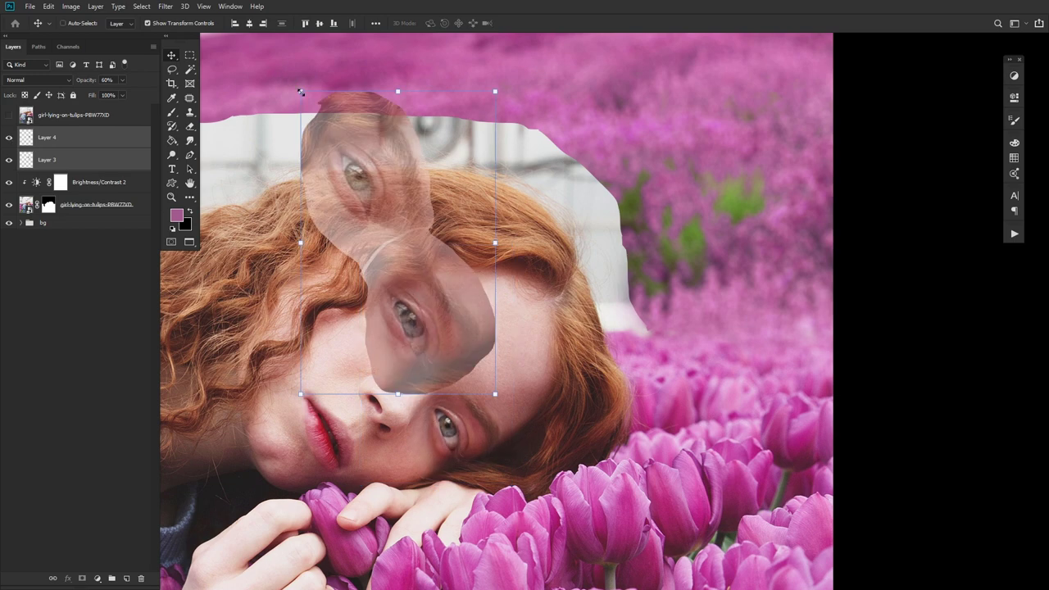
# Step: Scale down both eye layers, align them over the girl's eyes, commit the transform and adjust their opacity and position
pyautogui.moveTo(301, 92); pyautogui.dragTo(344, 158)
pyautogui.moveTo(495, 394); pyautogui.dragTo(501, 404)
pyautogui.moveTo(425, 279); pyautogui.dragTo(438, 362)
pyautogui.moveTo(356, 244); pyautogui.dragTo(352, 234)
pyautogui.click(524, 23)
pyautogui.moveTo(87, 79); pyautogui.dragTo(496, 199)
pyautogui.moveTo(403, 282); pyautogui.dragTo(410, 283)
# Step: Hide Layer 4, align Layer 3 precisely over the upper eye at reduced opacity and restore its opacity to 100%
pyautogui.moveTo(9, 160)
pyautogui.mouseDown()
pyautogui.moveTo(9, 138)
pyautogui.moveTo(9, 160)
pyautogui.mouseUp()
pyautogui.click(9, 160)
pyautogui.click(9, 137)
pyautogui.click(9, 160)
pyautogui.click(54, 161)
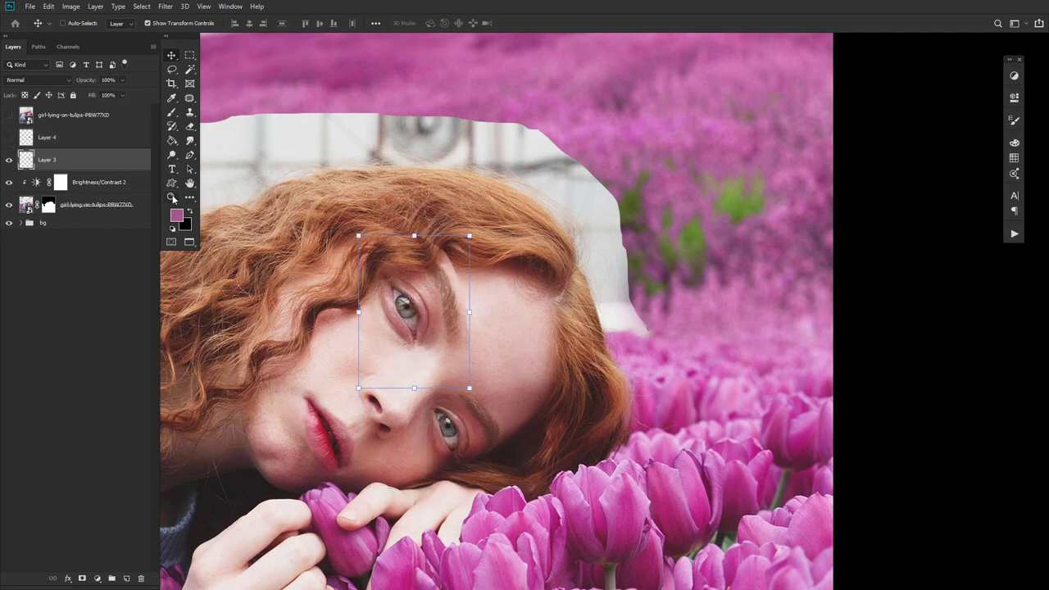
pyautogui.press('z')
pyautogui.click(407, 393)
pyautogui.moveTo(93, 80); pyautogui.dragTo(77, 82)
pyautogui.click(171, 56)
pyautogui.click(171, 56)
pyautogui.moveTo(386, 205); pyautogui.dragTo(383, 228)
pyautogui.press('0')
# Step: Show Layer 4, set it to 64% opacity, align it over the lower eye and set both eye layers to 100% opacity
pyautogui.click(9, 137)
pyautogui.click(47, 136)
pyautogui.scroll(-3, 573, 312)
pyautogui.press('6')
pyautogui.press('4')
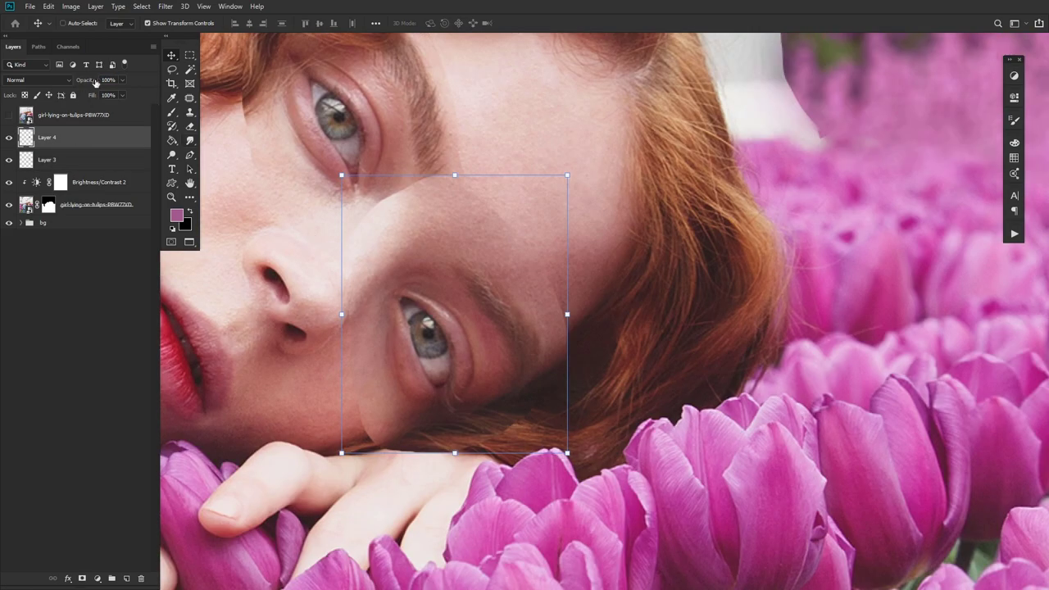
pyautogui.moveTo(356, 246); pyautogui.dragTo(407, 261)
pyautogui.keyDown('shift'); pyautogui.click(64, 158); pyautogui.keyUp('shift')
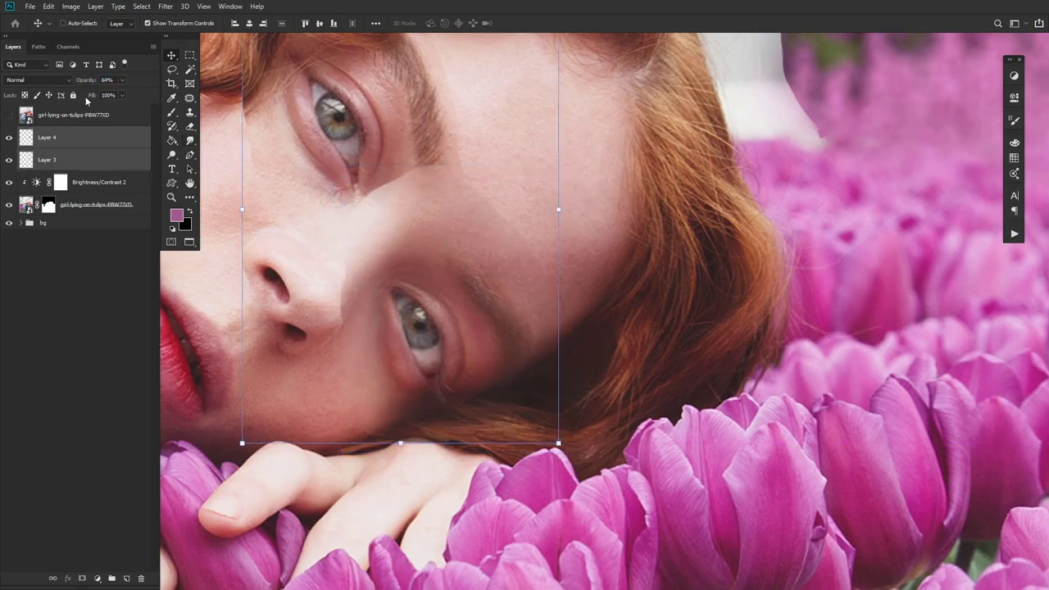
pyautogui.press('0')
# Step: Hide Layer 3 and erase the hard edges of Layer 4 to blend the lower eye into the face
pyautogui.click(49, 161)
pyautogui.click(9, 160)
pyautogui.click(46, 137)
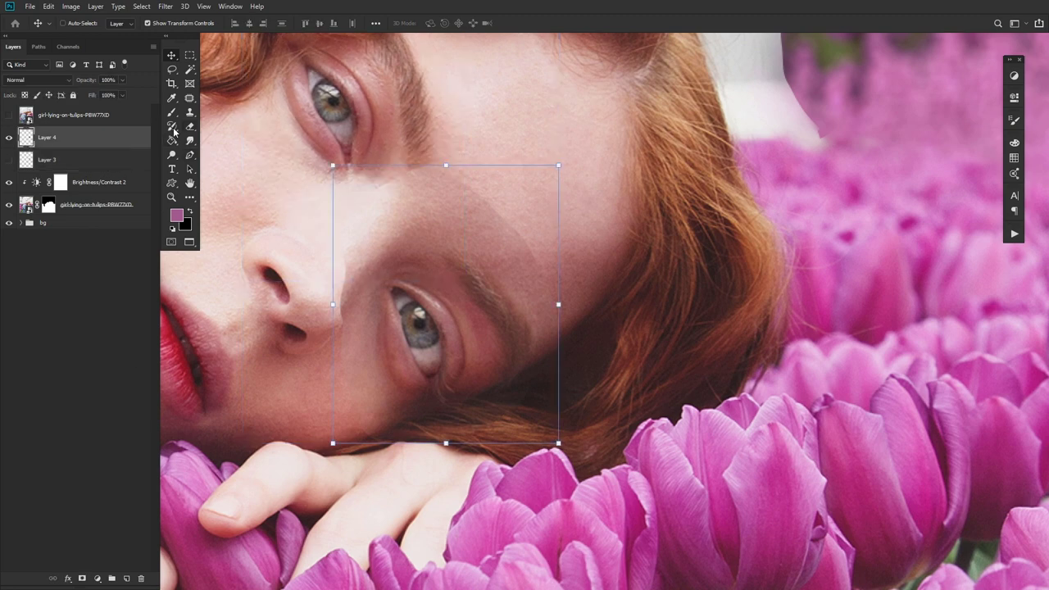
pyautogui.press('e')
pyautogui.scroll(2, 279, 235)
pyautogui.moveTo(298, 199)
pyautogui.mouseDown()
pyautogui.moveTo(348, 223)
pyautogui.moveTo(392, 190)
pyautogui.moveTo(581, 320)
pyautogui.mouseUp()
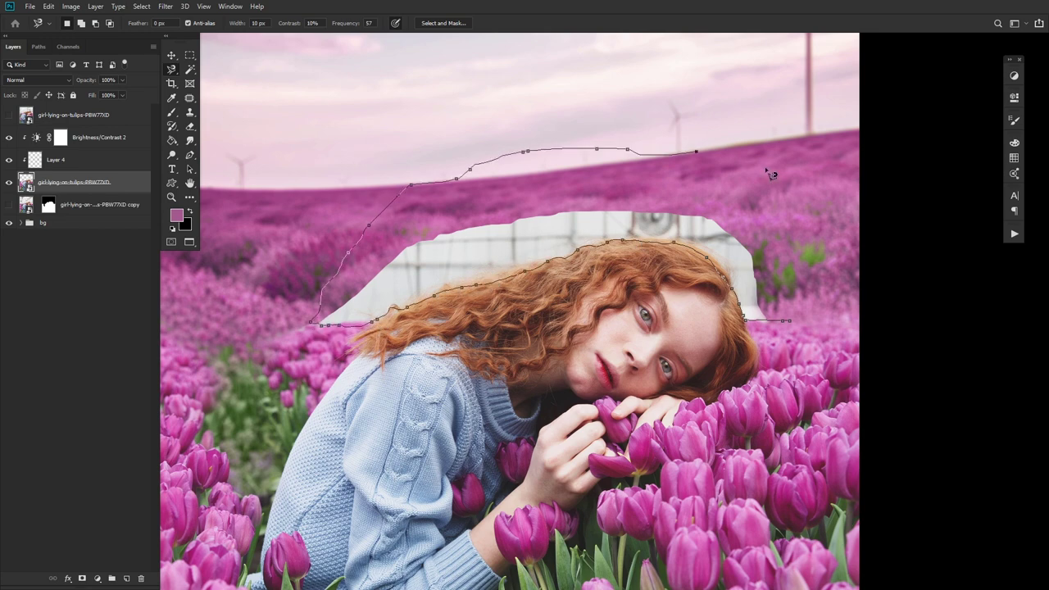
# Step: Close the Magnetic Lasso selection above the hair and refine the hair edge in Select and Mask with Smart Radius at 5 px
pyautogui.click(790, 320)
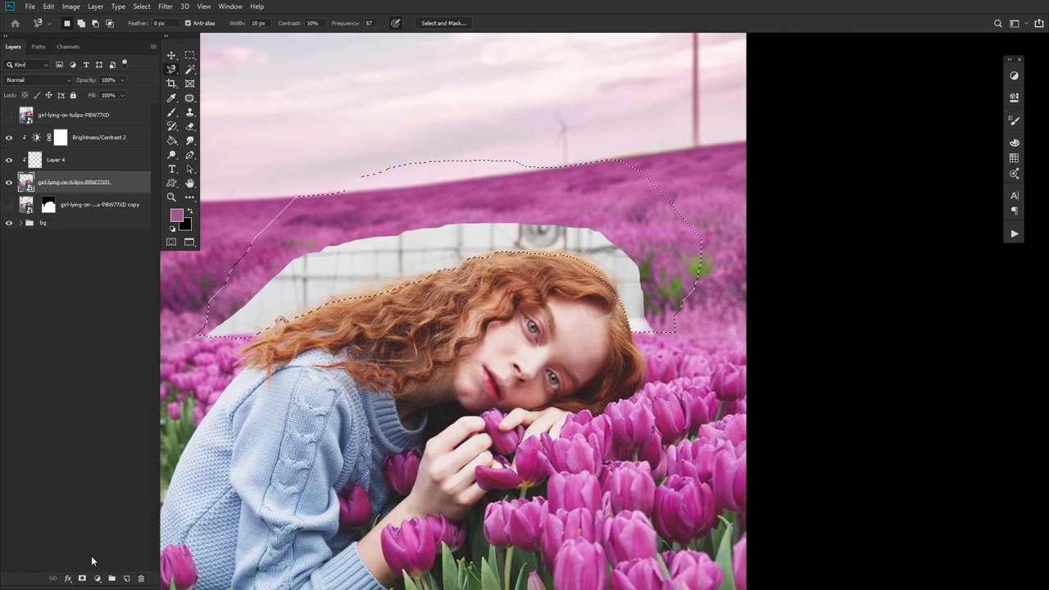
pyautogui.hotkey('ctrl', 'alt', 'r')
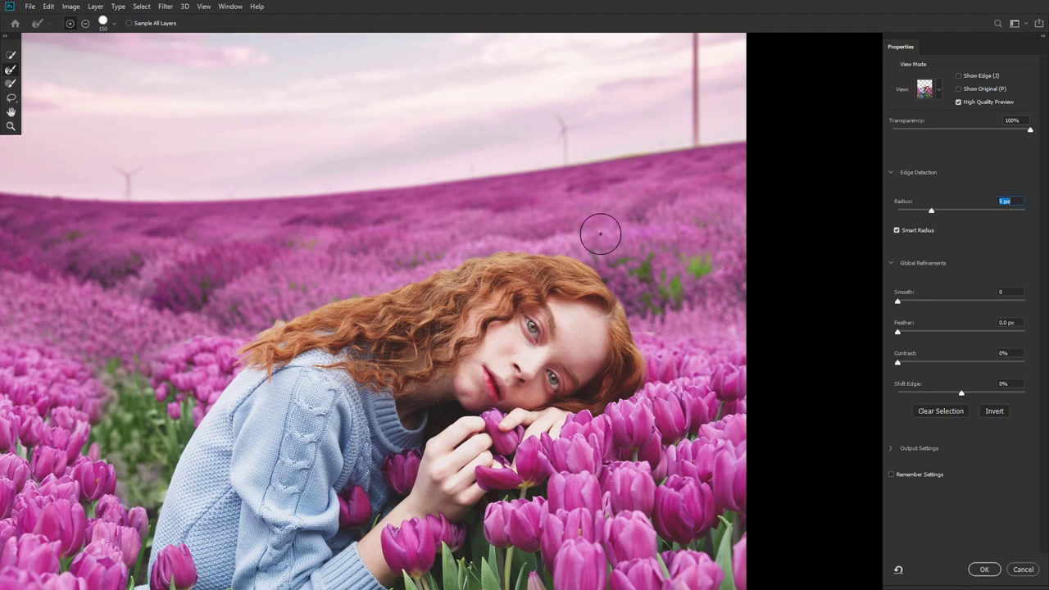
pyautogui.press('[')
pyautogui.press('[')
pyautogui.press('[')
pyautogui.moveTo(627, 317)
pyautogui.mouseDown()
pyautogui.moveTo(613, 284)
pyautogui.moveTo(575, 252)
pyautogui.moveTo(433, 263)
pyautogui.moveTo(265, 320)
pyautogui.mouseUp()
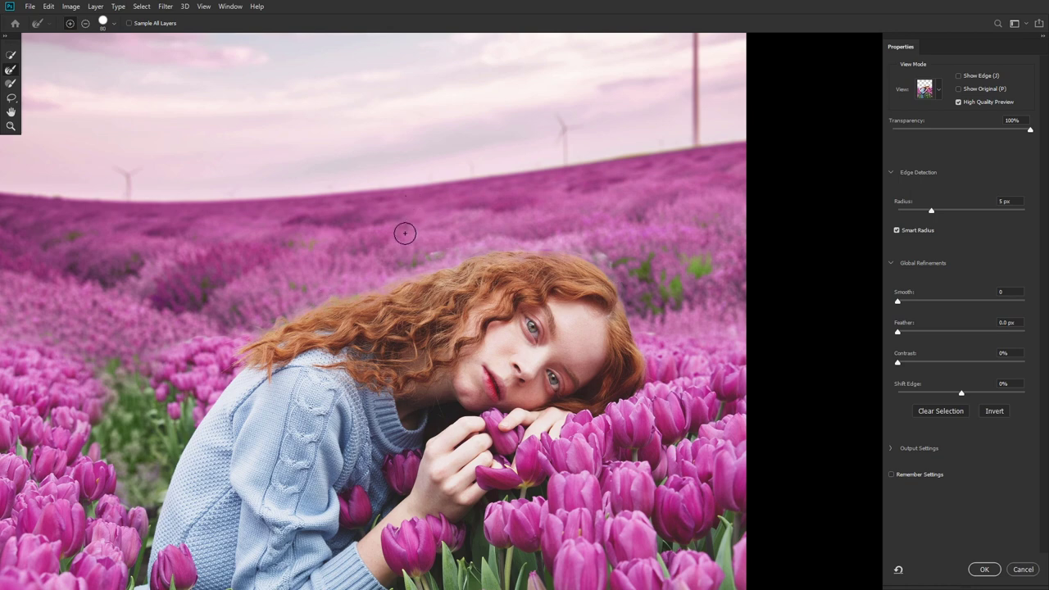
pyautogui.press('alt')
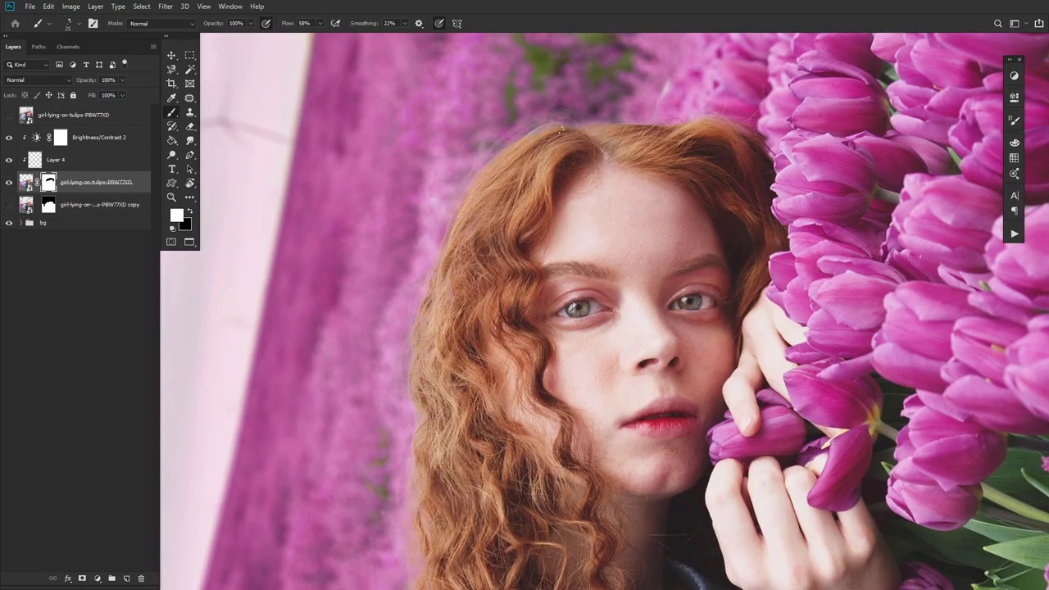
# Step: Paint white on the girl layer's mask along the hair outline with a small brush to bring back fine strands
pyautogui.moveTo(464, 353); pyautogui.dragTo(481, 166)
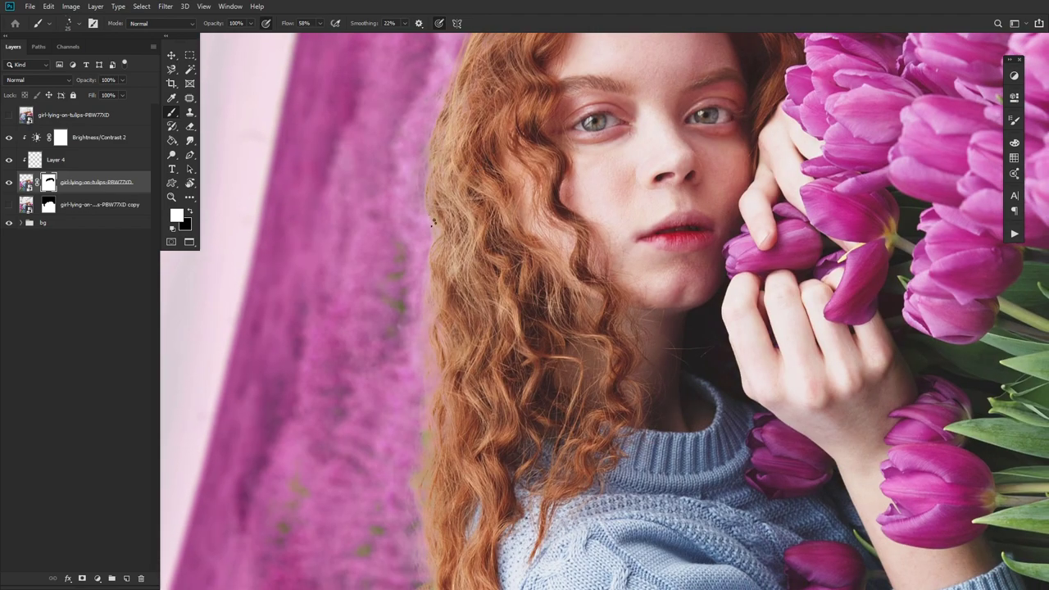
pyautogui.moveTo(446, 417); pyautogui.dragTo(450, 317)
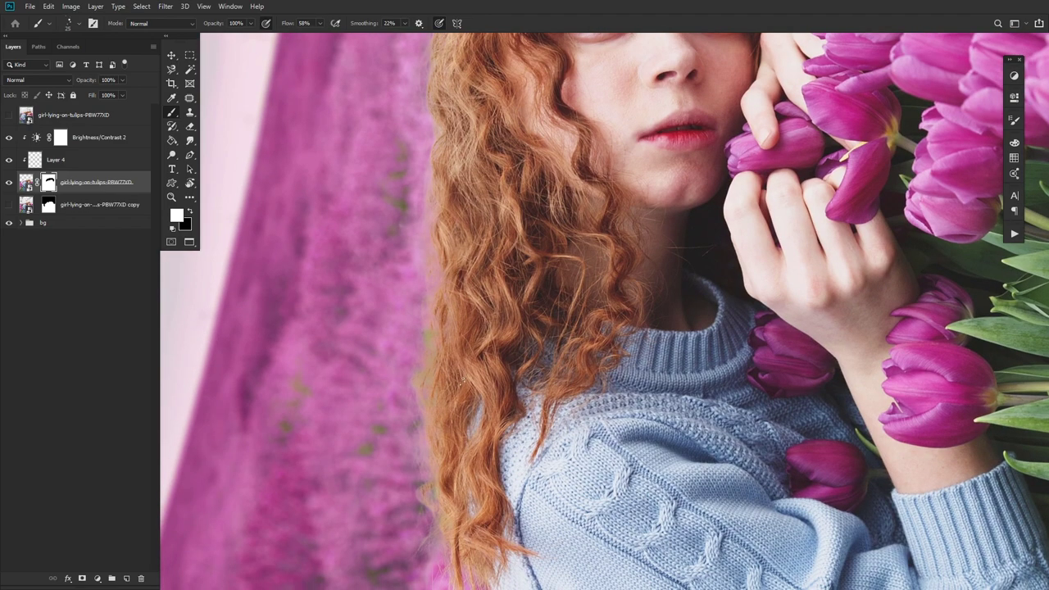
pyautogui.scroll(-5, 442, 309)
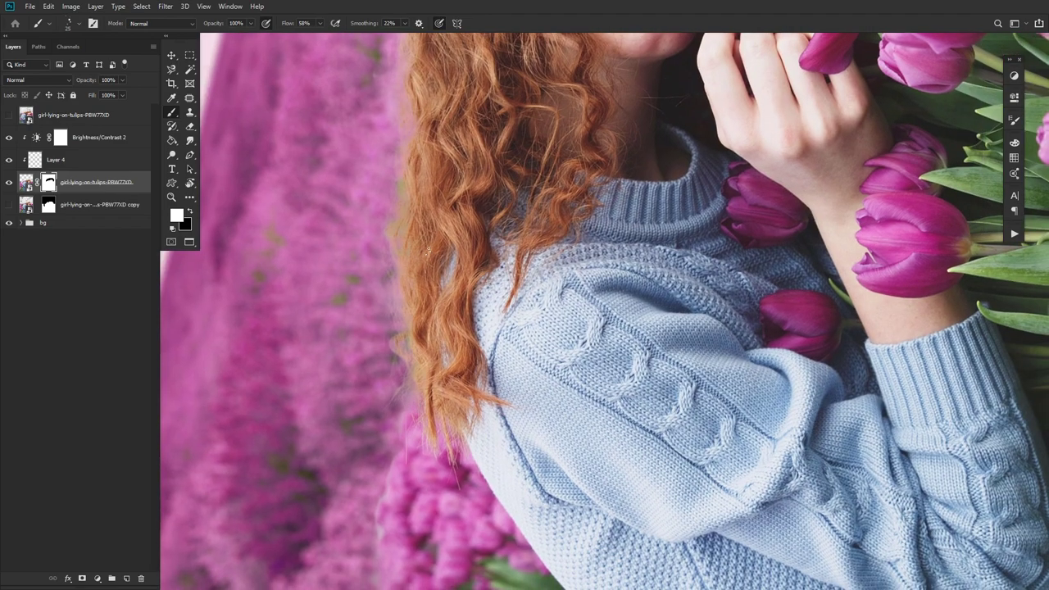
pyautogui.moveTo(432, 313); pyautogui.dragTo(426, 436)
pyautogui.moveTo(485, 218); pyautogui.dragTo(443, 327)
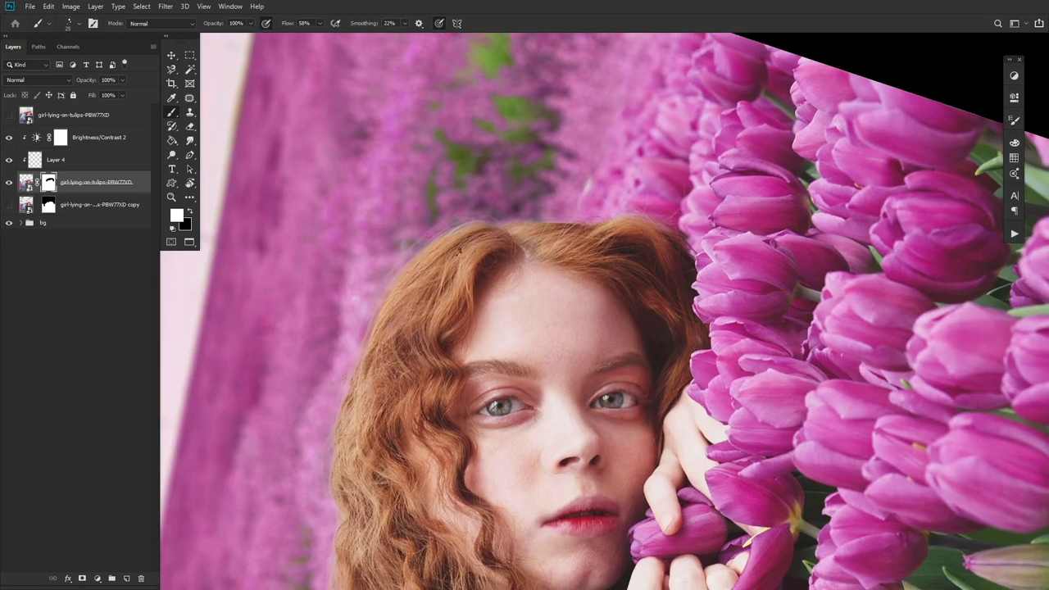
pyautogui.moveTo(401, 188); pyautogui.dragTo(421, 179)
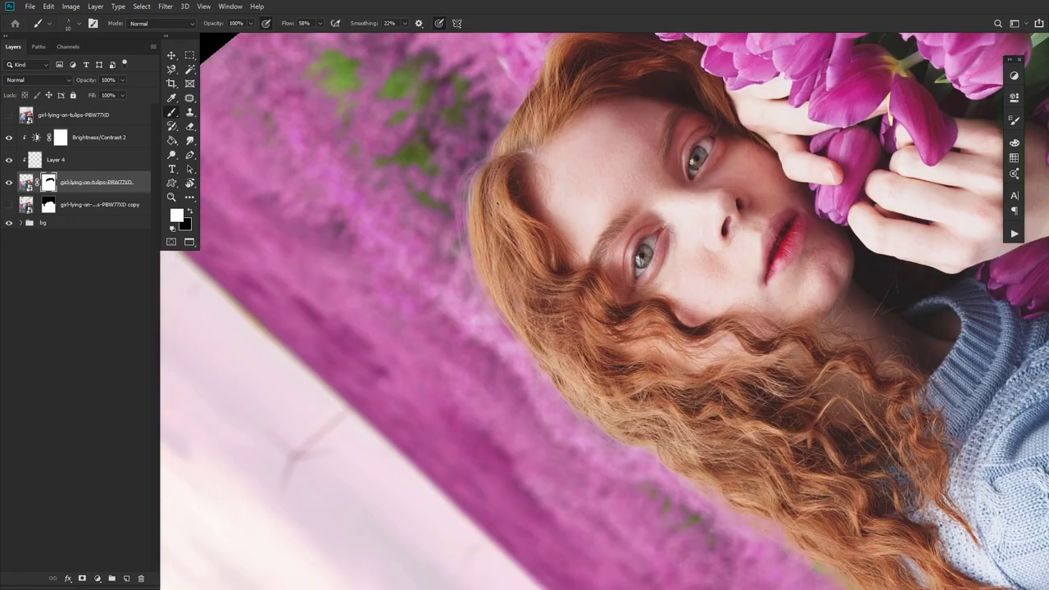
pyautogui.moveTo(595, 361); pyautogui.dragTo(475, 249)
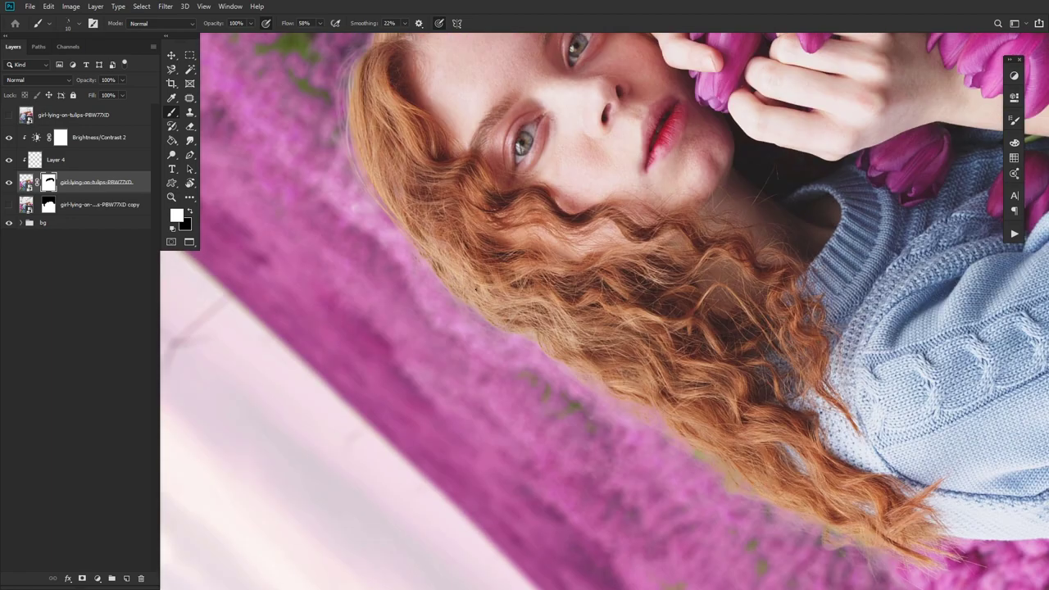
pyautogui.moveTo(668, 391); pyautogui.dragTo(522, 300)
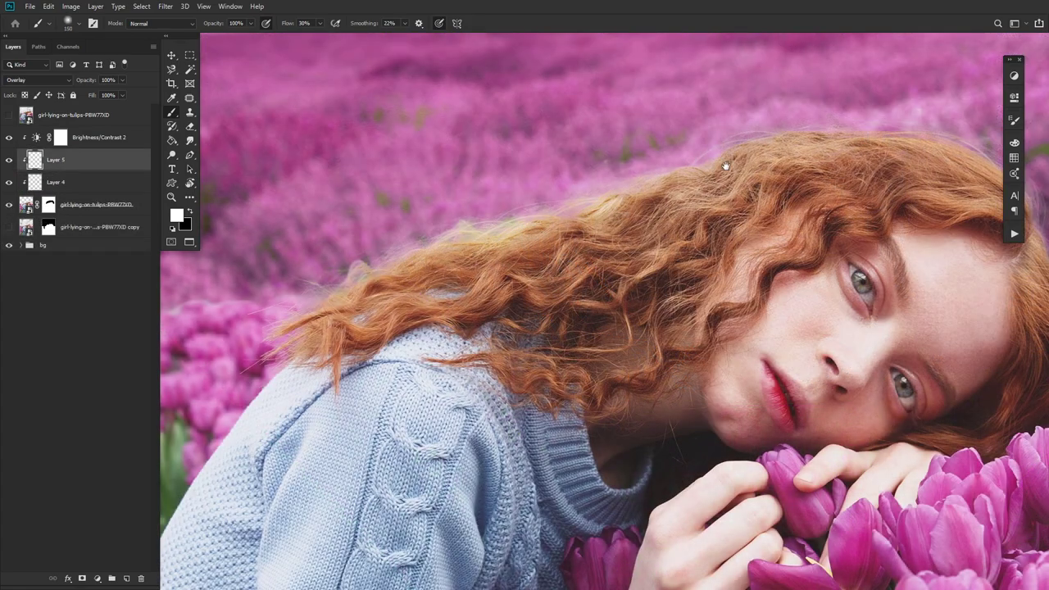
# Step: Paint soft white highlights over the hair on the clipped Overlay Layer 5 at 30% flow, enlarging the brush for broader strokes
pyautogui.moveTo(726, 166); pyautogui.dragTo(528, 273)
pyautogui.moveTo(499, 286)
pyautogui.mouseDown()
pyautogui.moveTo(546, 257)
pyautogui.moveTo(695, 227)
pyautogui.moveTo(816, 295)
pyautogui.mouseUp()
pyautogui.moveTo(819, 359)
pyautogui.mouseDown()
pyautogui.moveTo(618, 268)
pyautogui.moveTo(836, 295)
pyautogui.mouseUp()
pyautogui.moveTo(550, 226); pyautogui.dragTo(785, 118)
pyautogui.moveTo(605, 229)
pyautogui.mouseDown()
pyautogui.moveTo(450, 290)
pyautogui.moveTo(657, 237)
pyautogui.mouseUp()
pyautogui.moveTo(760, 232); pyautogui.dragTo(532, 286)
pyautogui.press(']')
pyautogui.press(']')
pyautogui.press(']')
pyautogui.press(']')
pyautogui.press(']')
pyautogui.press(']')
pyautogui.press(']')
pyautogui.press(']')
pyautogui.moveTo(625, 234)
pyautogui.mouseDown()
pyautogui.moveTo(462, 279)
pyautogui.moveTo(845, 310)
pyautogui.mouseUp()
pyautogui.moveTo(473, 357); pyautogui.dragTo(750, 237)
pyautogui.moveTo(443, 236); pyautogui.dragTo(312, 284)
# Step: Add a new clipped layer in Overlay mode and paint finer white highlights along the curls with a 25 px brush
pyautogui.click(126, 578)
pyautogui.click(37, 80)
pyautogui.click(25, 218)
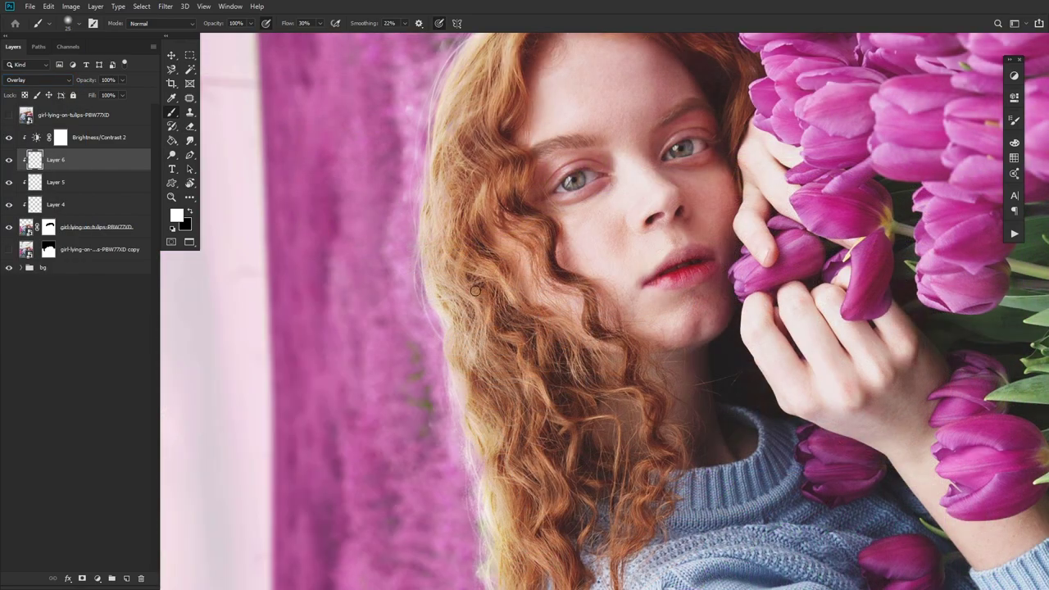
pyautogui.scroll(-2, 489, 237)
pyautogui.scroll(-5, 504, 361)
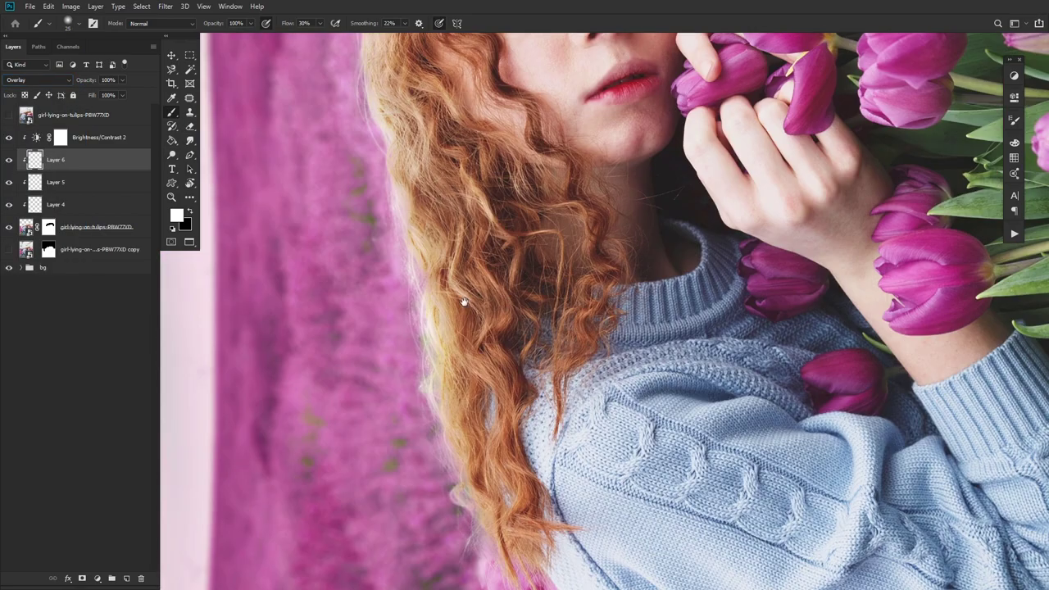
pyautogui.hscroll(2, 492, 320)
pyautogui.moveTo(490, 312); pyautogui.dragTo(509, 371)
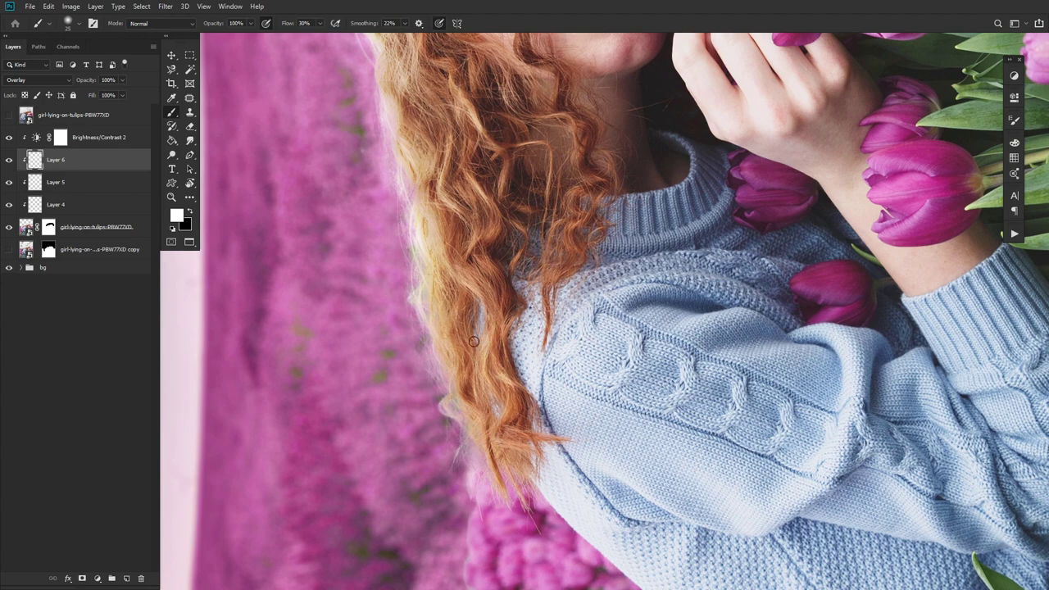
pyautogui.moveTo(470, 312)
pyautogui.mouseDown()
pyautogui.moveTo(458, 344)
pyautogui.moveTo(480, 453)
pyautogui.mouseUp()
pyautogui.scroll(8, 467, 344)
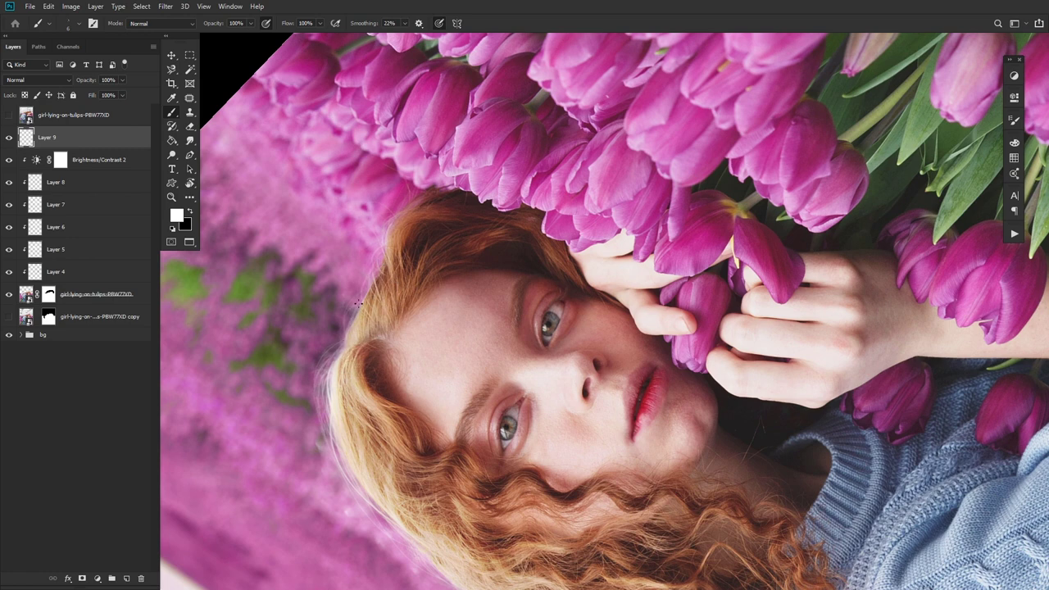
# Step: Reduce the brush size on Layer 9 for drawing fine flyaway hairs around the head
pyautogui.press('[')
pyautogui.press('[')
pyautogui.press('[')
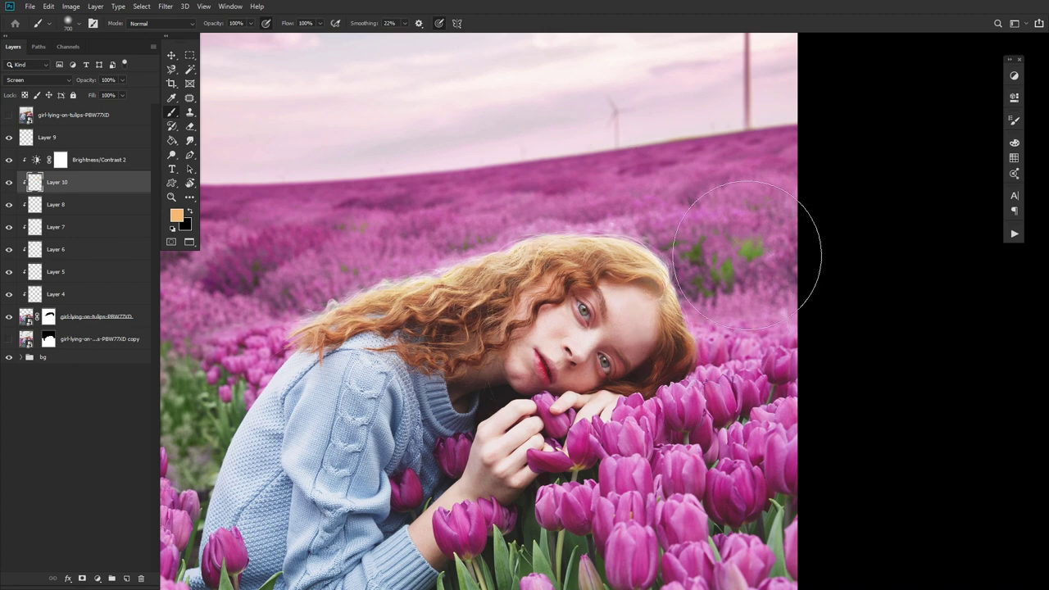
# Step: Switch to the Eraser on the clipped Screen Layer 10 and enlarge its brush for softening the orange hair glow
pyautogui.press('e')
pyautogui.press(']')
pyautogui.press(']')
pyautogui.press(']')
pyautogui.press(']')
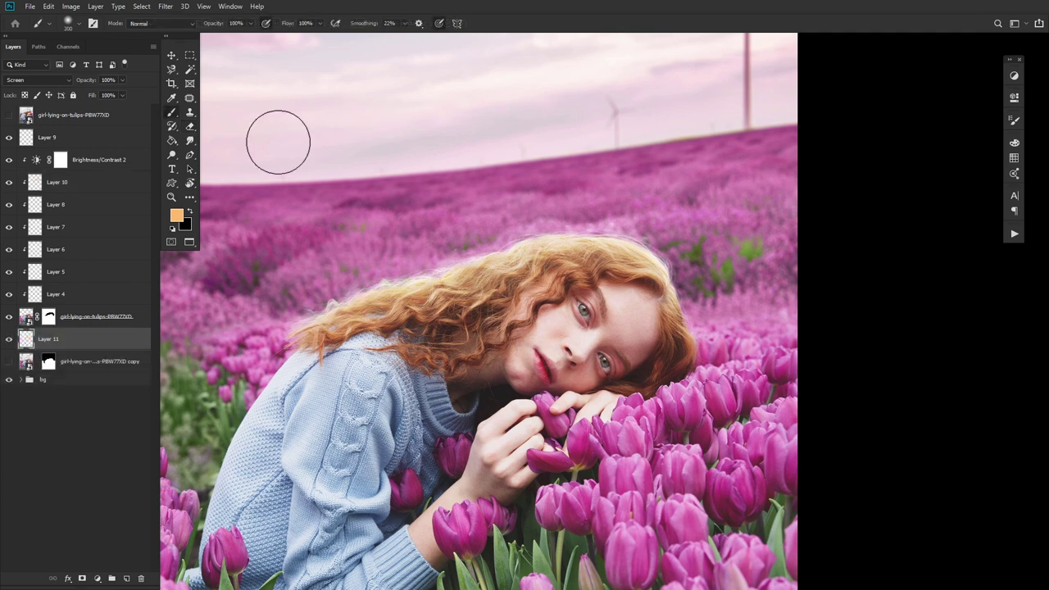
# Step: Choose a lighter peach foreground color and paint a glow behind the hair outline on the Screen Layer 11
pyautogui.click(177, 215)
pyautogui.click(799, 350)
pyautogui.click(1007, 346)
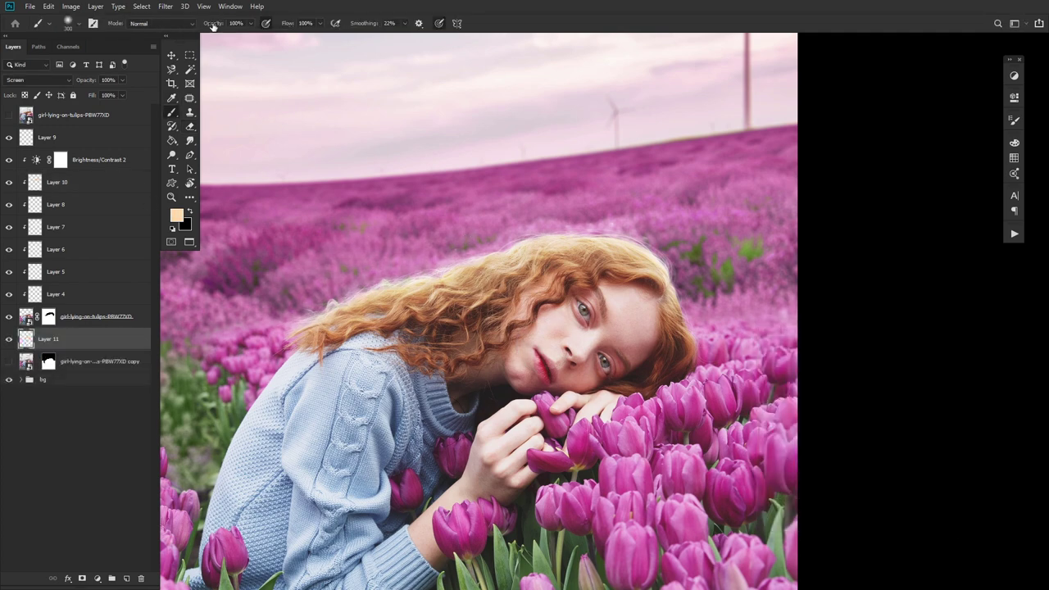
pyautogui.moveTo(320, 303); pyautogui.dragTo(639, 258)
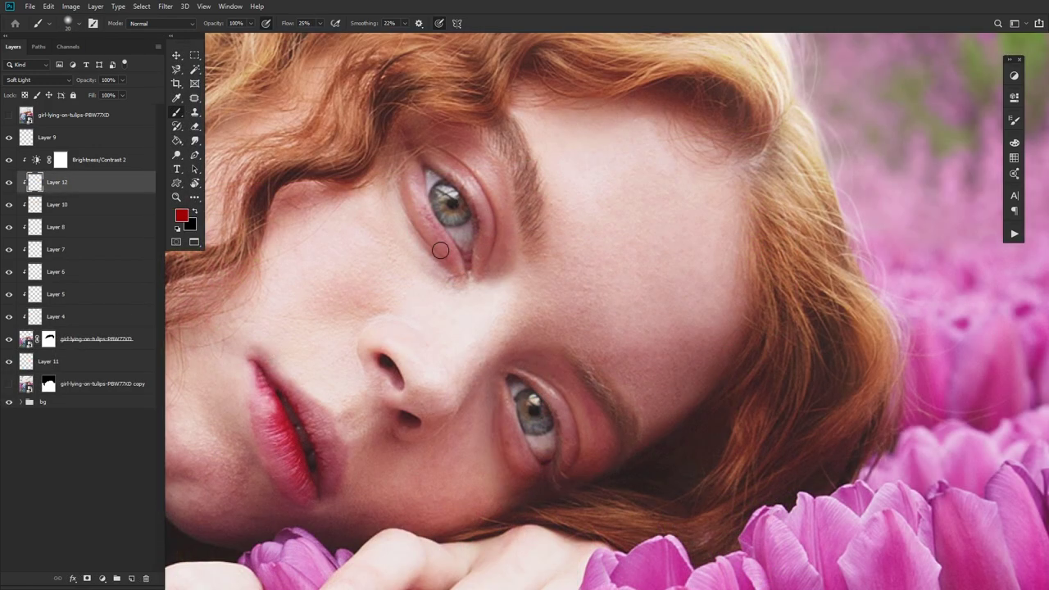
# Step: Paint dark red makeup around both eyes on the Soft Light Layer 12 with a 20 px brush at 25% flow
pyautogui.moveTo(415, 200); pyautogui.dragTo(393, 180)
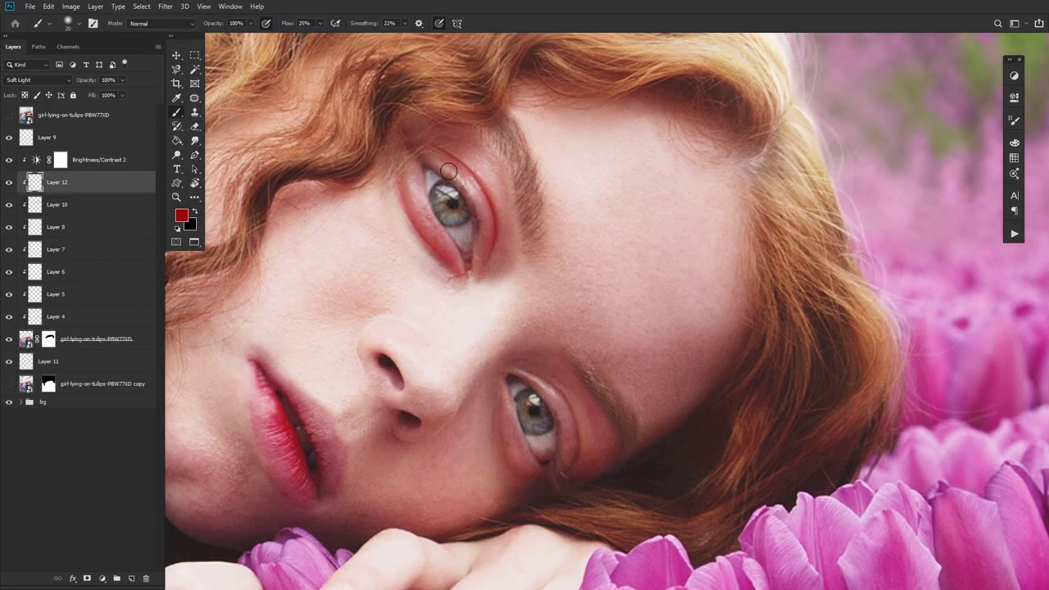
pyautogui.moveTo(496, 394); pyautogui.dragTo(523, 447)
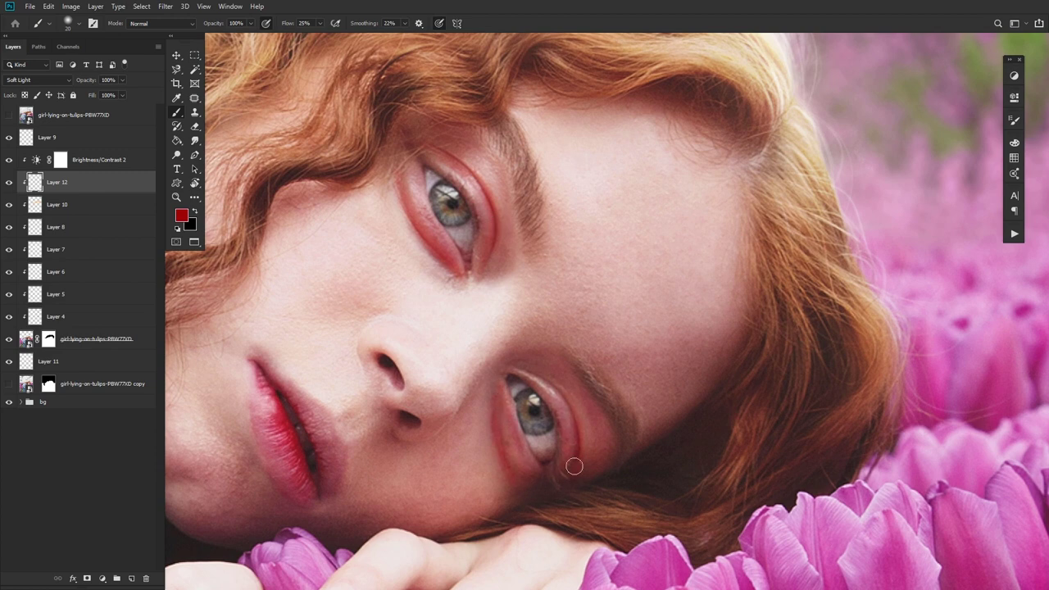
pyautogui.moveTo(531, 482); pyautogui.dragTo(515, 457)
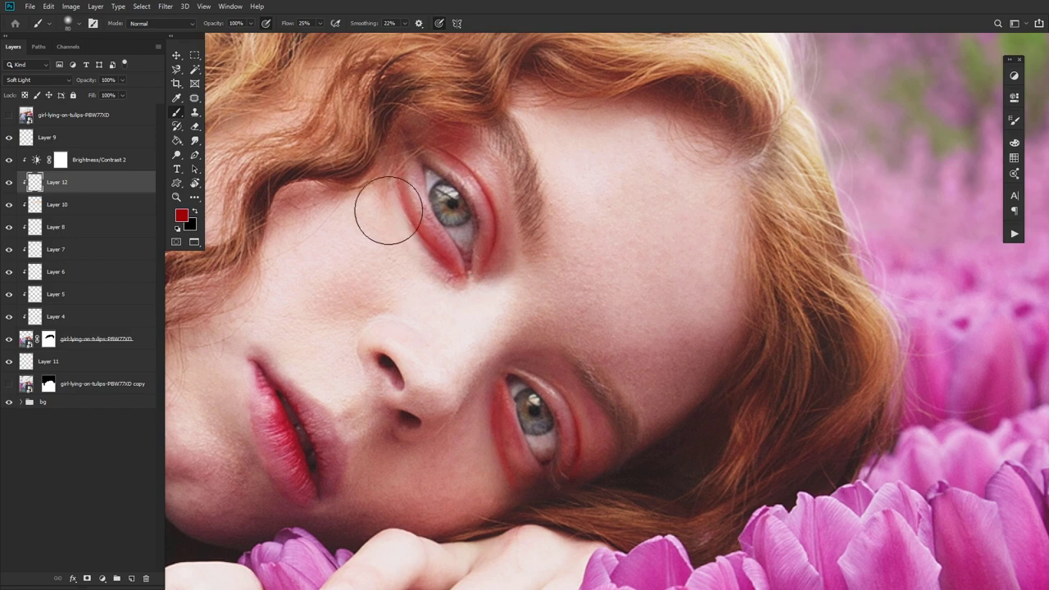
# Step: Extend the red eye makeup outward around the eyes with a larger brush, rotating the canvas for access
pyautogui.moveTo(412, 188); pyautogui.dragTo(380, 168)
pyautogui.press('r')
pyautogui.moveTo(478, 293)
pyautogui.mouseDown()
pyautogui.moveTo(580, 237)
pyautogui.moveTo(492, 227)
pyautogui.moveTo(469, 247)
pyautogui.mouseUp()
pyautogui.press('space')
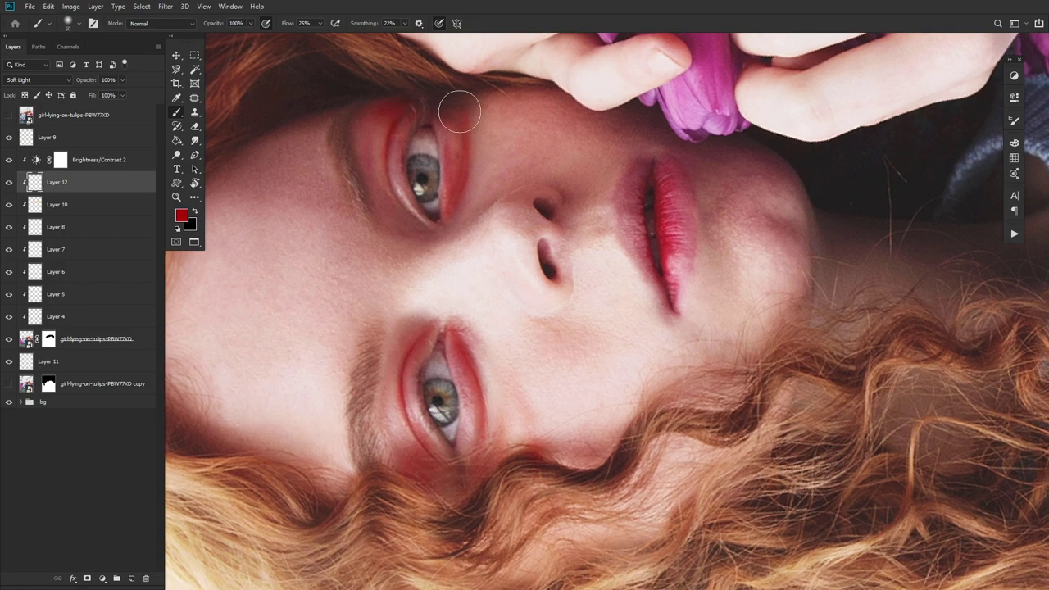
# Step: Lower the saturation and lightness of the red eye makeup on Layer 12 with a Hue/Saturation adjustment
pyautogui.doubleClick(194, 183)
pyautogui.click(176, 197)
pyautogui.moveTo(623, 374); pyautogui.dragTo(525, 374)
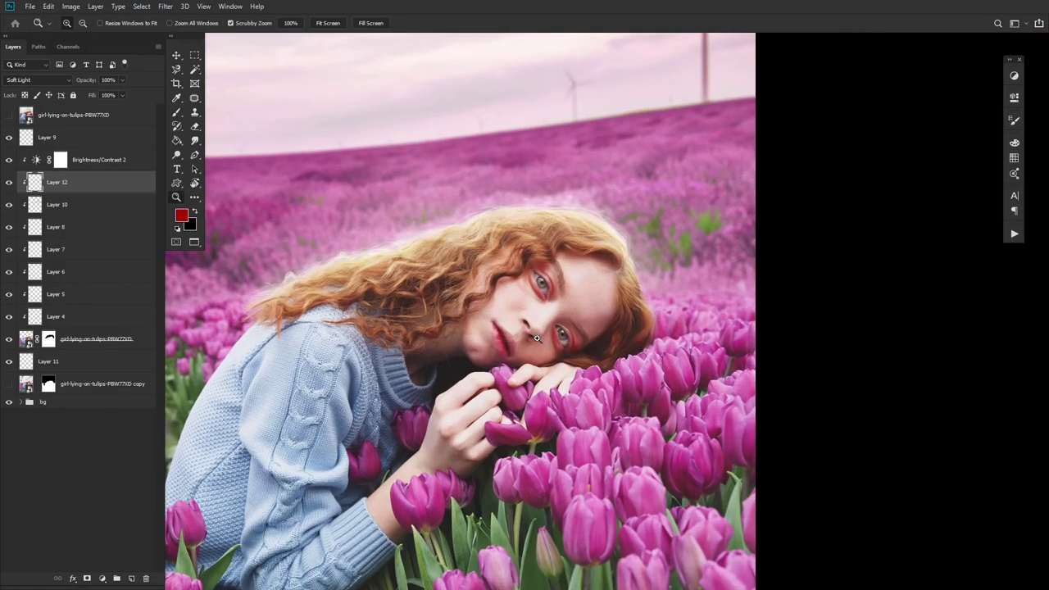
pyautogui.moveTo(537, 338); pyautogui.dragTo(500, 325)
pyautogui.click(71, 6)
pyautogui.moveTo(90, 32)
pyautogui.click(328, 90)
pyautogui.moveTo(885, 370); pyautogui.dragTo(868, 370)
pyautogui.moveTo(885, 396); pyautogui.dragTo(871, 398)
pyautogui.click(995, 287)
# Step: Choose a darker red foreground color and paint it over the tip of the nose with an enlarged brush
pyautogui.moveTo(445, 240)
pyautogui.mouseDown()
pyautogui.moveTo(405, 245)
pyautogui.moveTo(459, 246)
pyautogui.mouseUp()
pyautogui.click(181, 215)
pyautogui.click(878, 426)
pyautogui.click(1007, 347)
pyautogui.press('b')
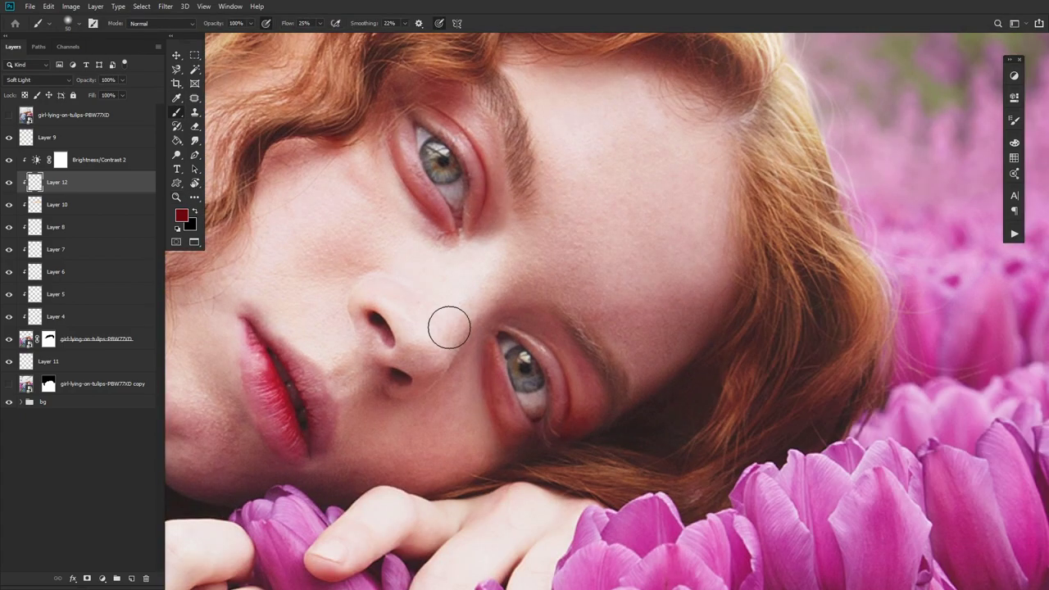
pyautogui.press(']')
pyautogui.press(']')
pyautogui.press(']')
pyautogui.press(']')
pyautogui.press(']')
pyautogui.moveTo(416, 335); pyautogui.dragTo(412, 362)
# Step: Paint small white highlights on the brow bone and inner eye corner on the Overlay Layer 13 at 3% flow
pyautogui.press('[')
pyautogui.press('[')
pyautogui.press('[')
pyautogui.press('[')
pyautogui.press('[')
pyautogui.press('[')
pyautogui.press('[')
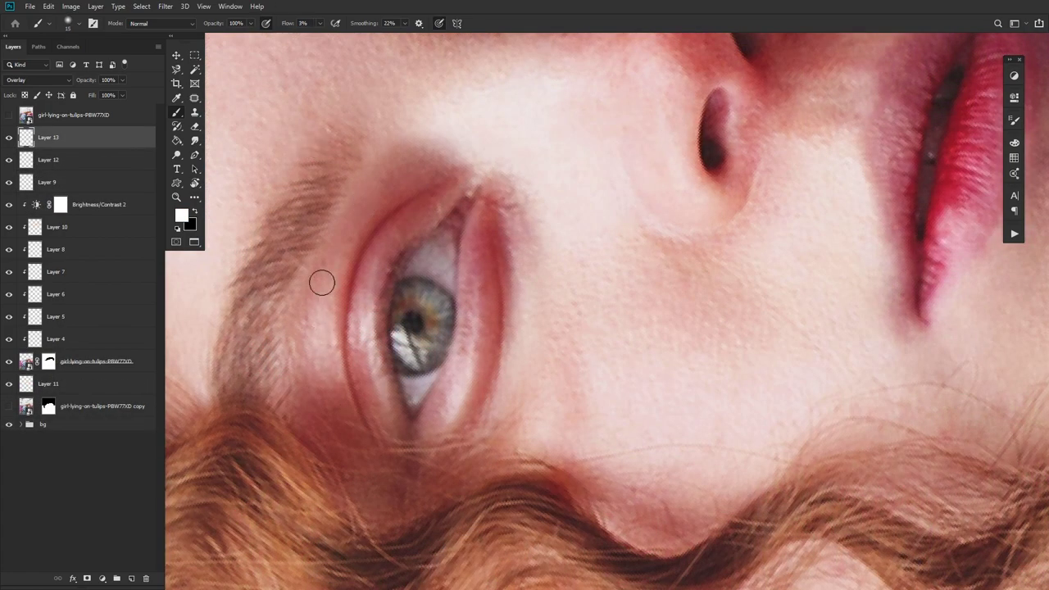
pyautogui.moveTo(319, 312); pyautogui.dragTo(314, 349)
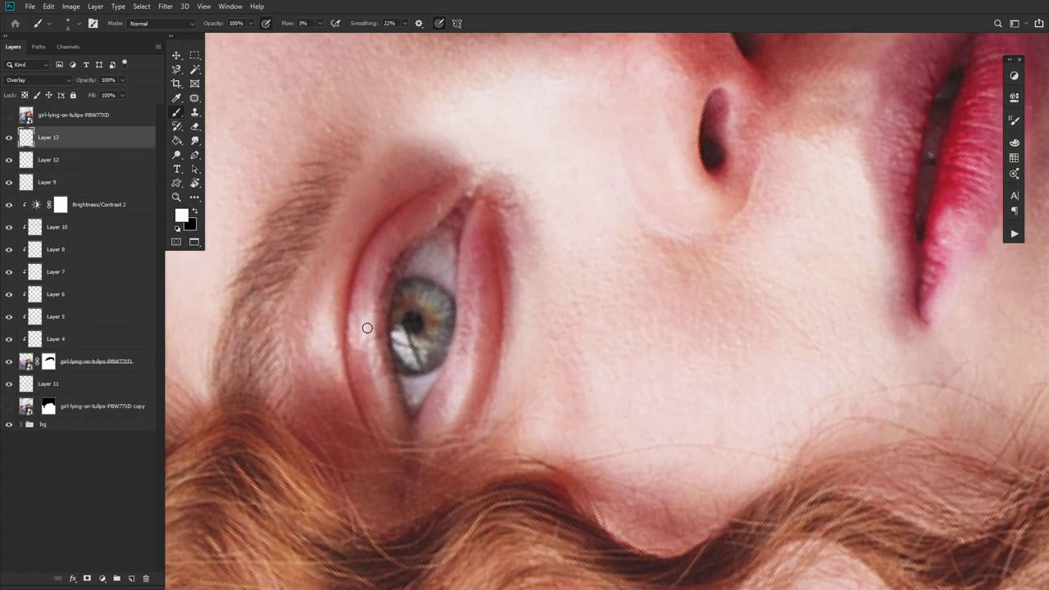
pyautogui.moveTo(436, 211); pyautogui.dragTo(450, 197)
# Step: Brighten the iris and the upper eyelid crease with white strokes, enlarging the brush on Layer 13
pyautogui.press(']')
pyautogui.moveTo(417, 351)
pyautogui.mouseDown()
pyautogui.moveTo(438, 317)
pyautogui.moveTo(413, 289)
pyautogui.mouseUp()
pyautogui.press(']')
pyautogui.press(']')
pyautogui.press(']')
pyautogui.moveTo(362, 318); pyautogui.dragTo(361, 369)
pyautogui.press(']')
# Step: Adjust the brush size and bring the other eye into view for white eyelid highlights on Layer 13
pyautogui.press('[')
pyautogui.press('[')
pyautogui.press('[')
pyautogui.press('[')
pyautogui.press(']')
pyautogui.press(']')
pyautogui.press(']')
pyautogui.press(']')
pyautogui.scroll(5, 335, 352)
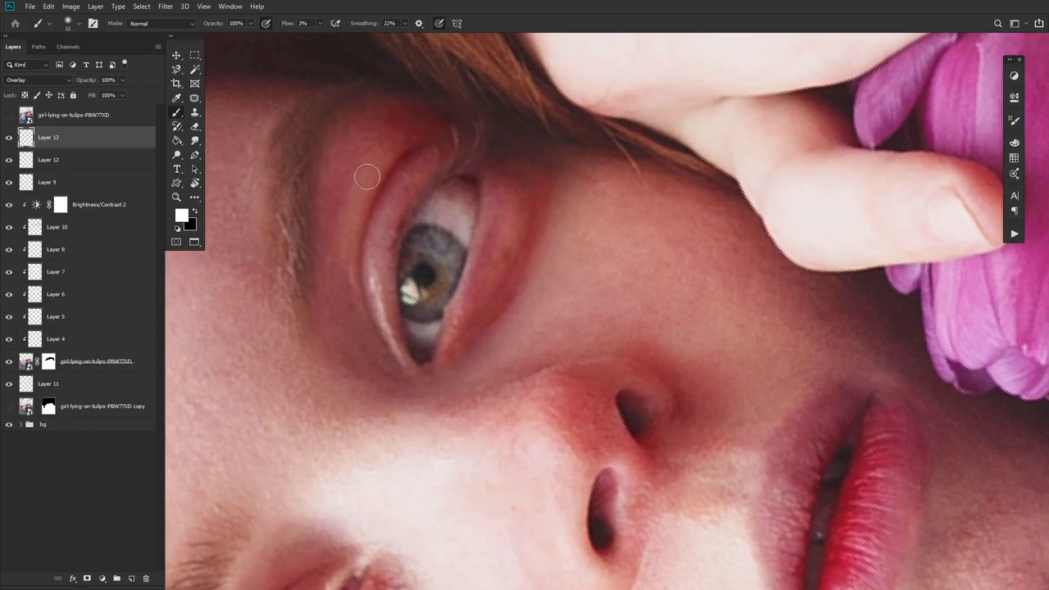
pyautogui.press(']')
pyautogui.press(']')
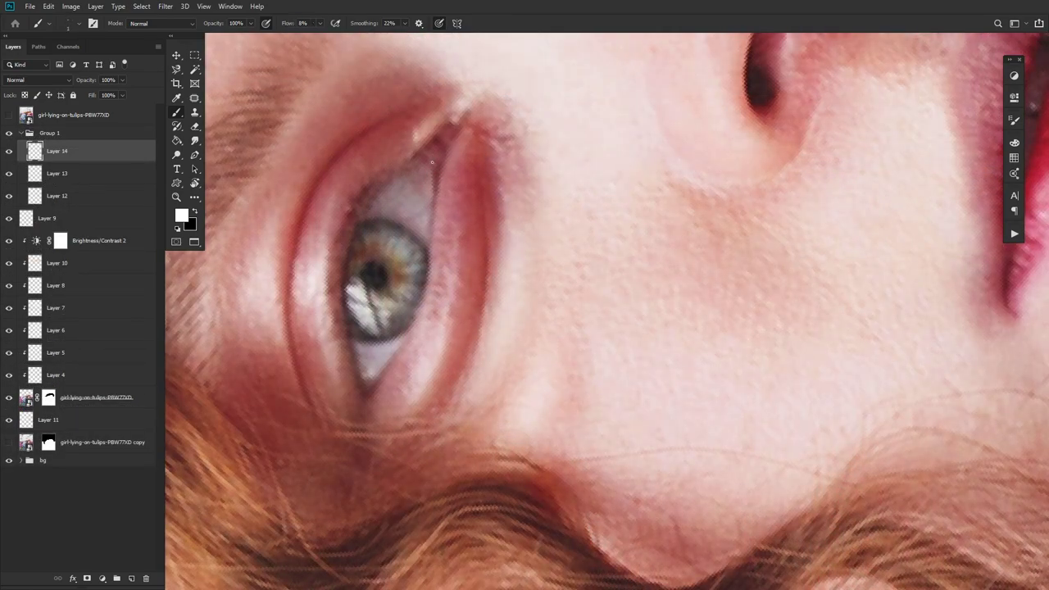
# Step: Paint fine white wet glints along the lower waterline on Layer 14 with a 1 px brush at 29% flow
pyautogui.press('r')
pyautogui.moveTo(298, 178)
pyautogui.mouseDown()
pyautogui.moveTo(632, 402)
pyautogui.moveTo(646, 382)
pyautogui.mouseUp()
pyautogui.press('space')
pyautogui.moveTo(611, 461); pyautogui.dragTo(475, 322)
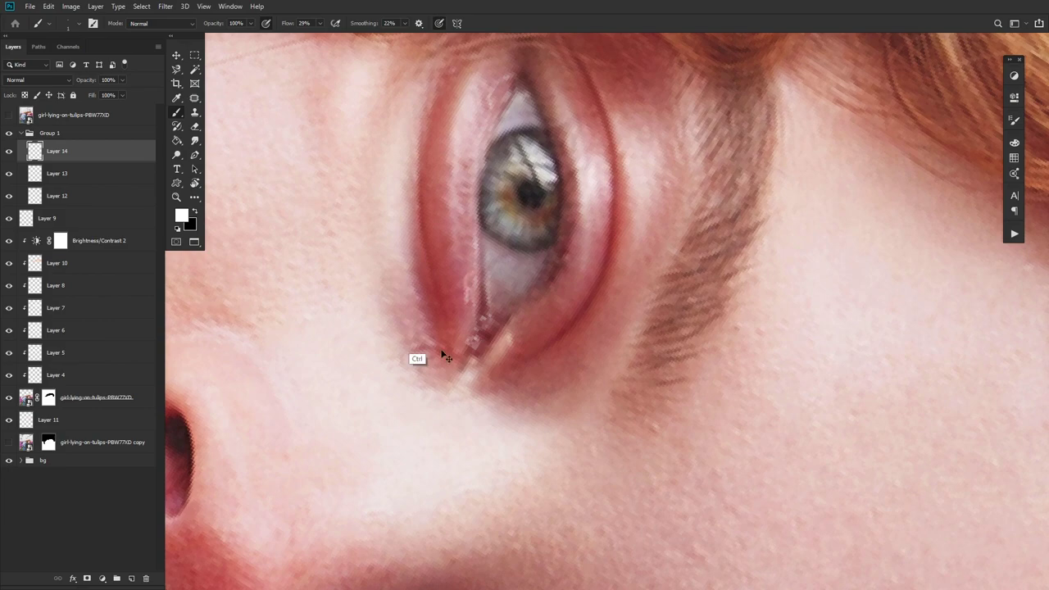
pyautogui.moveTo(467, 302); pyautogui.dragTo(473, 274)
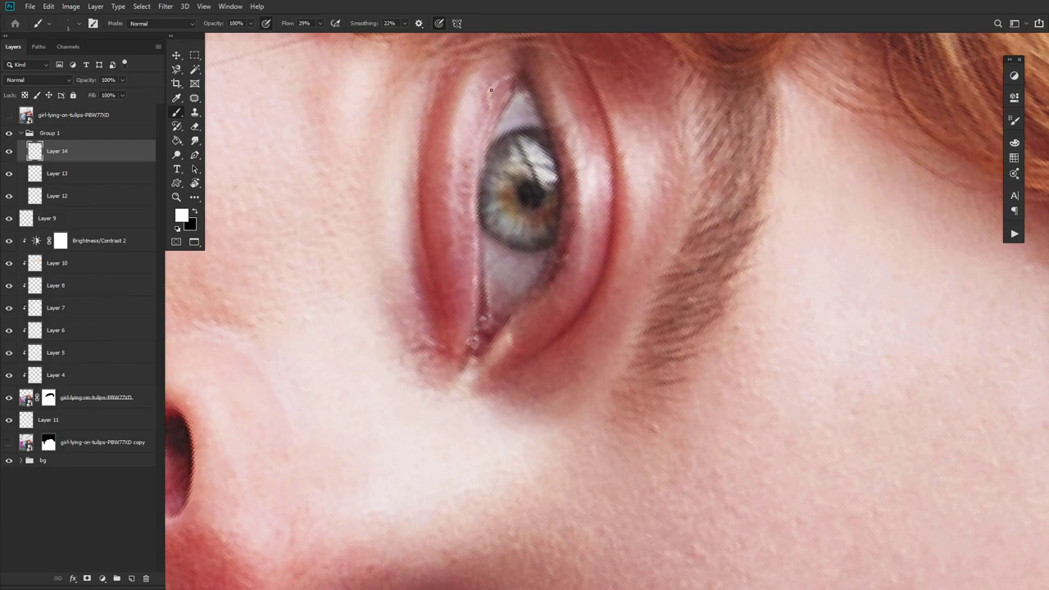
pyautogui.hotkey('ctrl', 'z')
# Step: Extend the thin white glints along the lower eyelid rim beside the iris, rotating the canvas for access
pyautogui.moveTo(503, 78)
pyautogui.mouseDown()
pyautogui.moveTo(498, 347)
pyautogui.moveTo(410, 270)
pyautogui.mouseUp()
pyautogui.press('r')
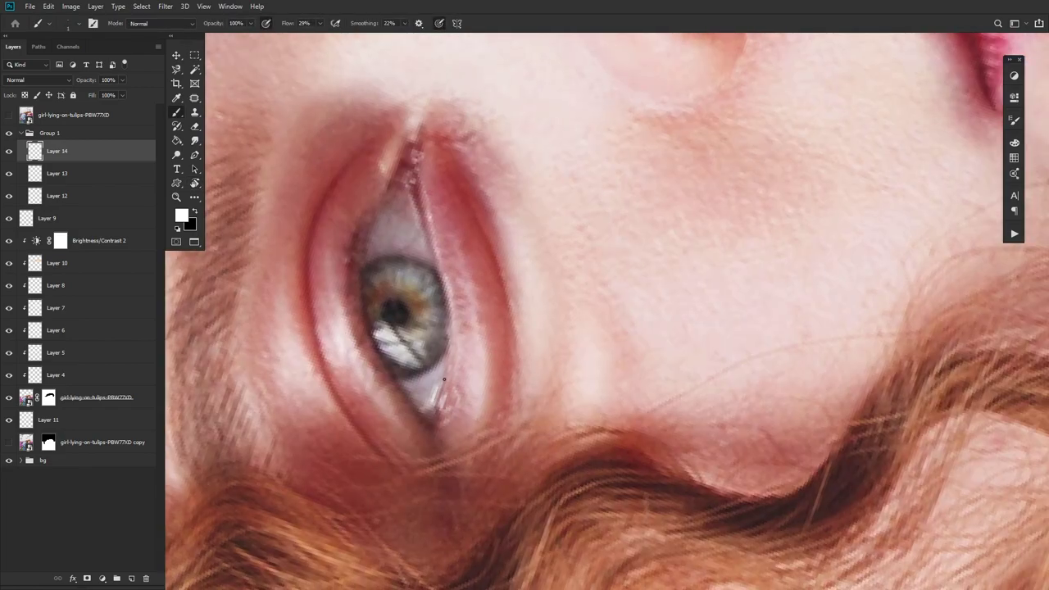
pyautogui.moveTo(448, 333); pyautogui.dragTo(436, 275)
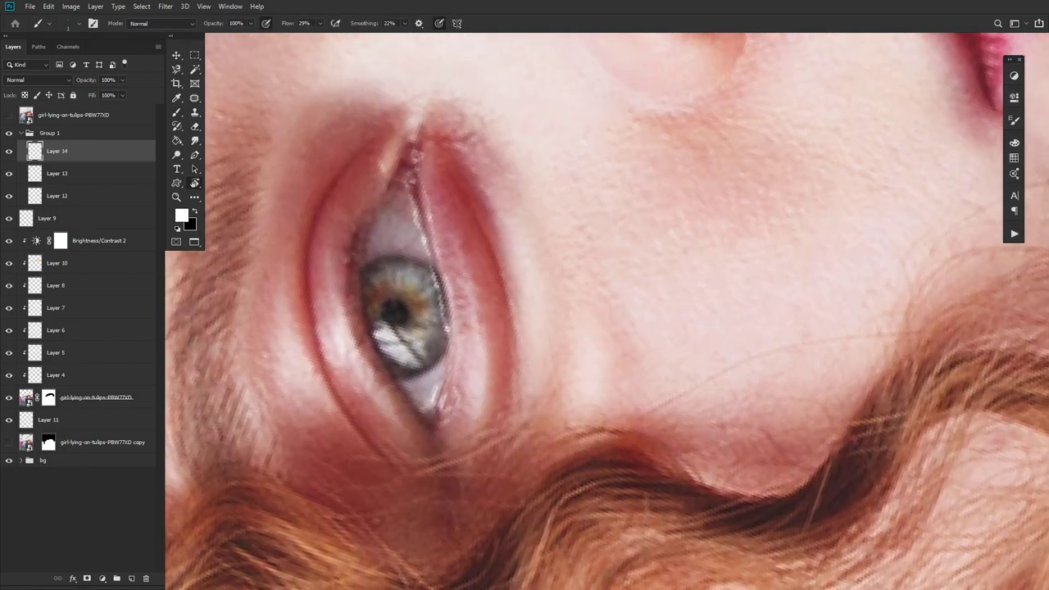
pyautogui.moveTo(423, 239); pyautogui.dragTo(419, 225)
pyautogui.press('r')
pyautogui.moveTo(461, 264)
pyautogui.mouseDown()
pyautogui.moveTo(703, 201)
pyautogui.moveTo(533, 234)
pyautogui.mouseUp()
pyautogui.press('space')
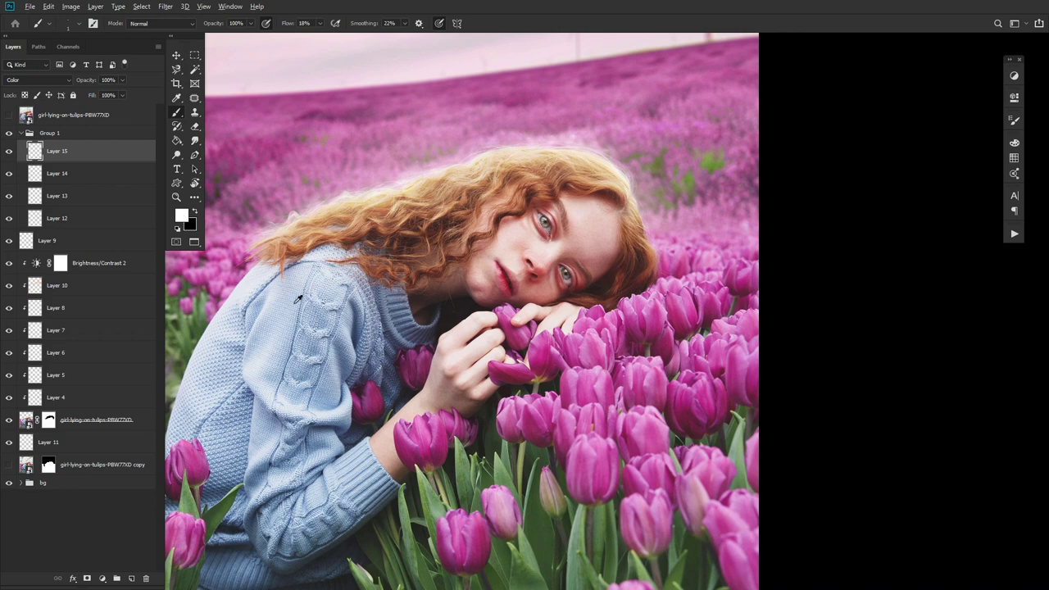
# Step: Sample the sweater's blue and adjust it to a light blue foreground color
pyautogui.keyDown('alt'); pyautogui.click(299, 300); pyautogui.keyUp('alt')
pyautogui.click(186, 215)
pyautogui.moveTo(838, 401)
pyautogui.mouseDown()
pyautogui.moveTo(821, 328)
pyautogui.moveTo(817, 358)
pyautogui.mouseUp()
pyautogui.moveTo(981, 327)
pyautogui.mouseDown()
pyautogui.moveTo(574, 238)
pyautogui.moveTo(623, 254)
pyautogui.moveTo(713, 246)
pyautogui.mouseUp()
pyautogui.click(597, 261)
# Step: Tint the iris light blue on the Color Layer 15 at 18% flow and adjust the layer's opacity
pyautogui.click(176, 197)
pyautogui.press('b')
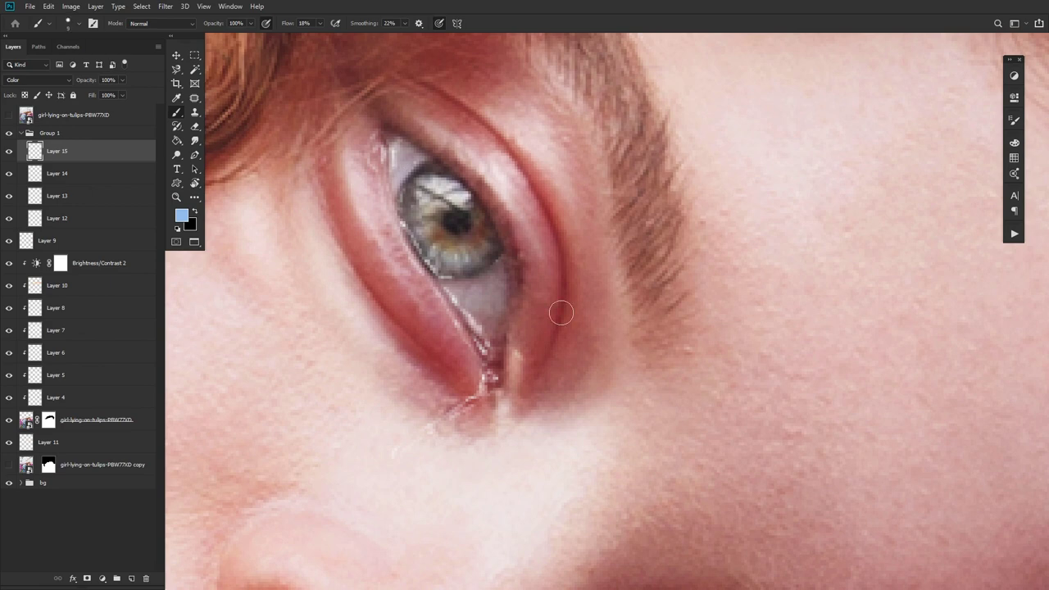
pyautogui.moveTo(508, 309)
pyautogui.mouseDown()
pyautogui.moveTo(475, 253)
pyautogui.moveTo(424, 213)
pyautogui.moveTo(414, 224)
pyautogui.moveTo(423, 214)
pyautogui.mouseUp()
pyautogui.moveTo(86, 79); pyautogui.dragTo(165, 87)
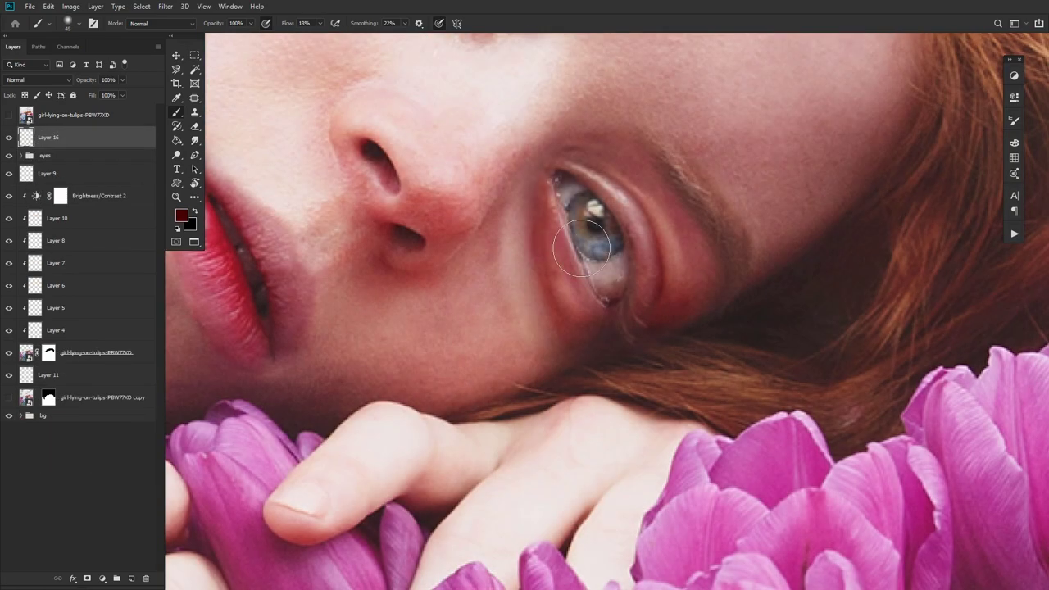
# Step: Set Layer 16 to Multiply and dab a dark red spot on the cheek at 13% flow
pyautogui.click(39, 79)
pyautogui.click(32, 117)
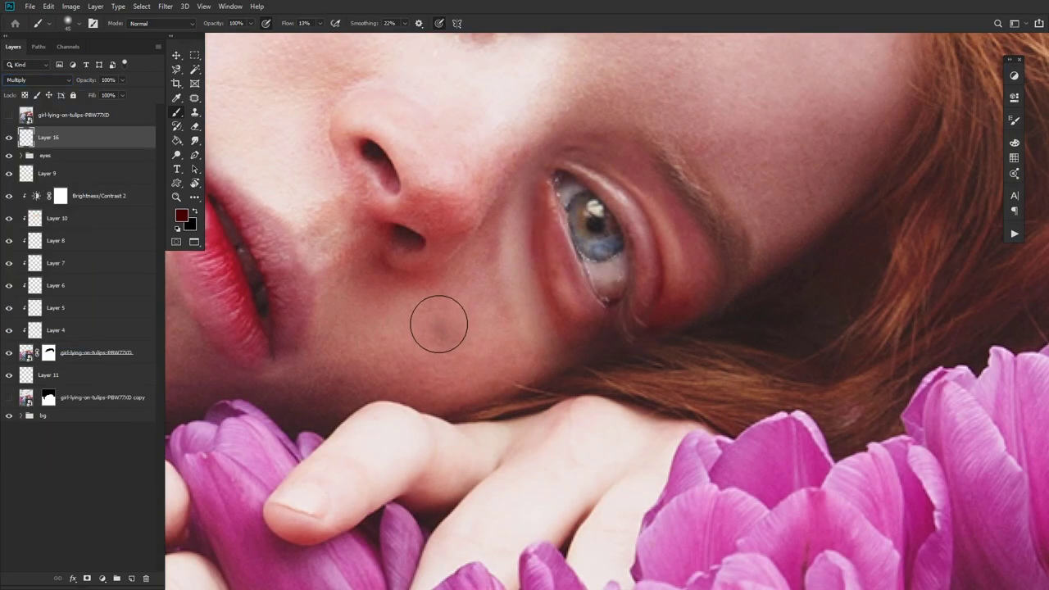
pyautogui.press(']')
pyautogui.press(']')
pyautogui.moveTo(436, 351); pyautogui.dragTo(451, 347)
# Step: Choose a brighter red foreground color and paint more blemishes across the cheek with varied brush sizes
pyautogui.click(181, 215)
pyautogui.click(492, 329)
pyautogui.press('Return')
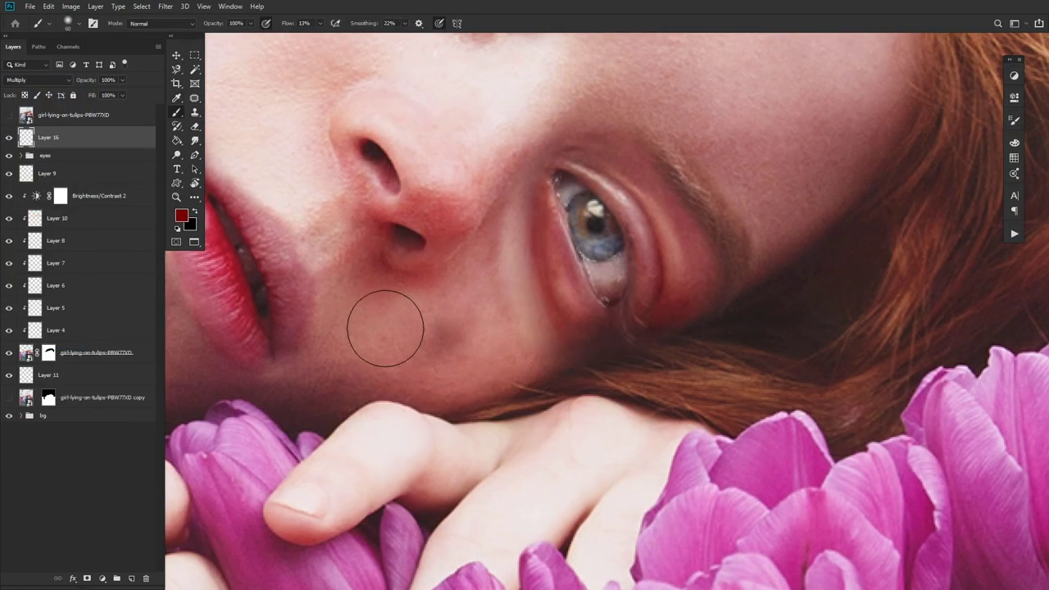
pyautogui.press('[')
pyautogui.press('[')
pyautogui.press('[')
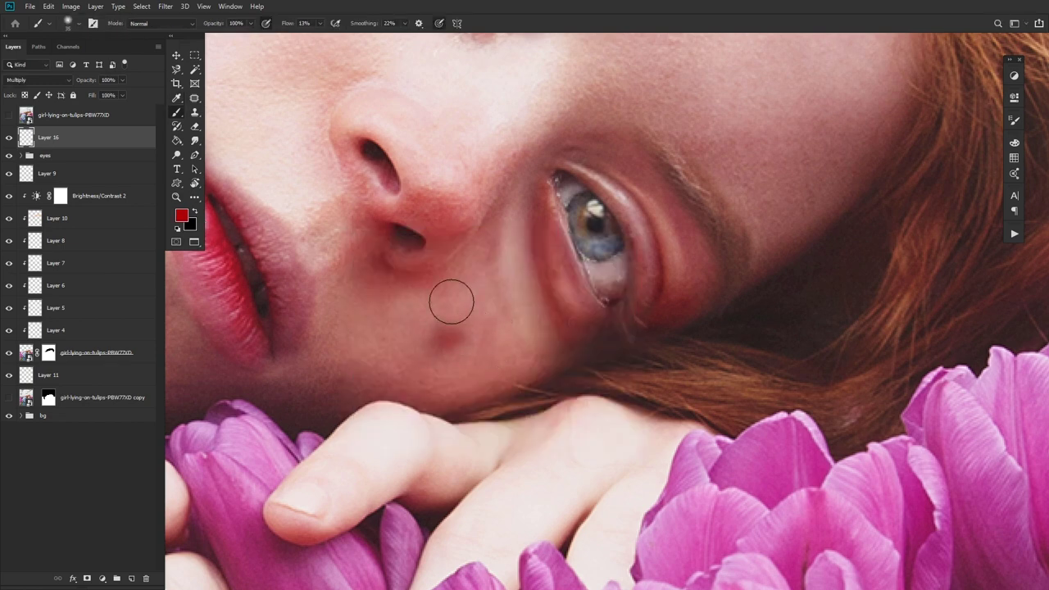
pyautogui.click(382, 337)
pyautogui.press(']')
pyautogui.moveTo(483, 361); pyautogui.dragTo(478, 289)
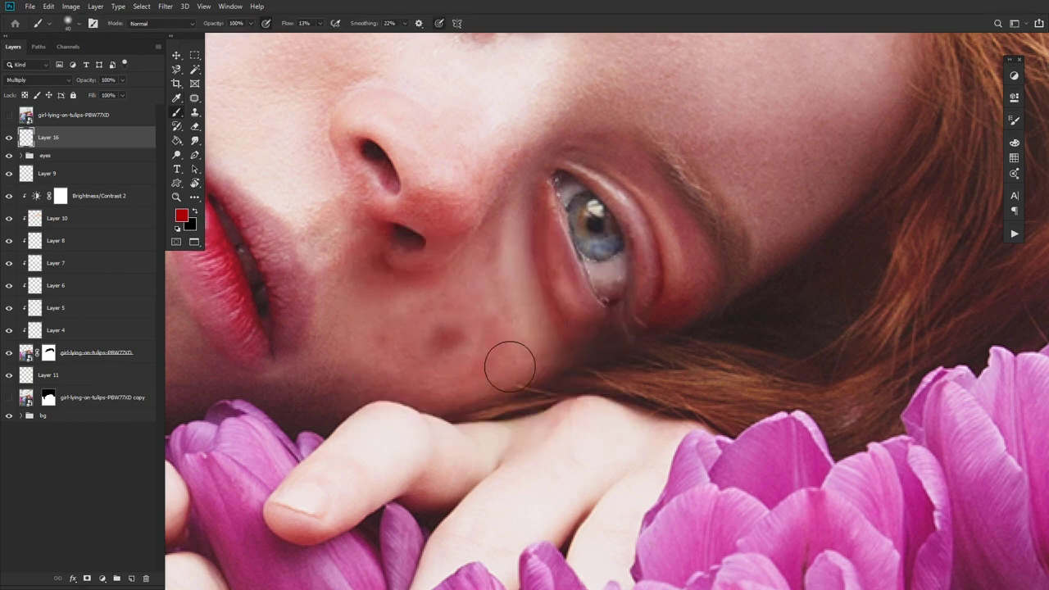
pyautogui.press('[')
pyautogui.press('[')
# Step: Add a new layer above Layer 16 and sample the skin tone below the nose as the foreground color
pyautogui.click(130, 579)
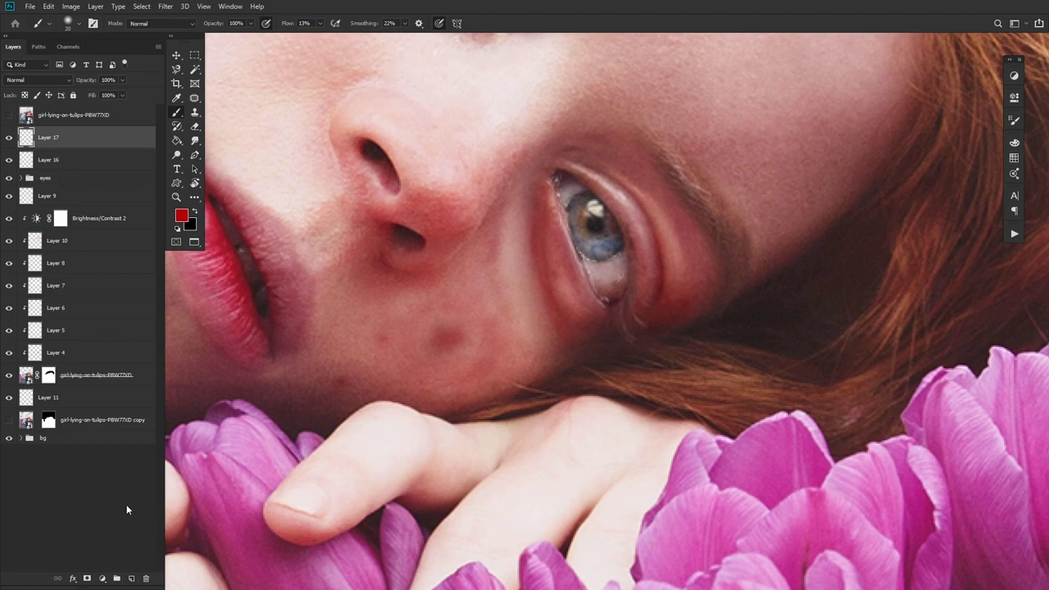
pyautogui.press('z')
pyautogui.click(470, 340)
pyautogui.click(441, 360)
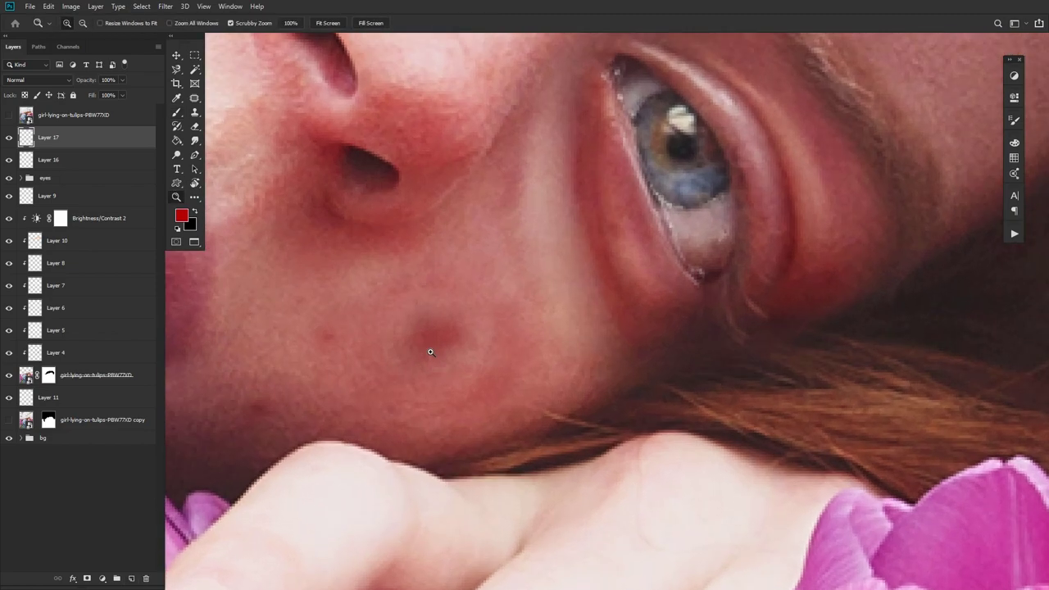
pyautogui.press('b')
pyautogui.moveTo(399, 247); pyautogui.dragTo(395, 213)
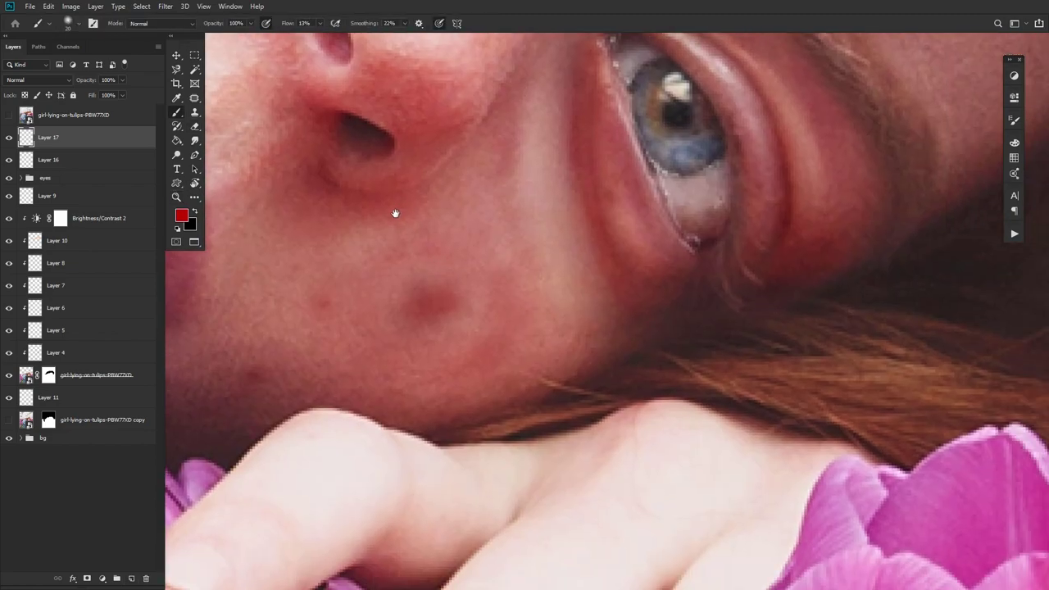
pyautogui.keyDown('alt'); pyautogui.click(365, 241); pyautogui.keyUp('alt')
# Step: Set Layer 17's opacity to 59% and dab a pale pink center onto the cheek spot at 36% flow
pyautogui.moveTo(86, 85); pyautogui.dragTo(52, 88)
pyautogui.moveTo(287, 24); pyautogui.dragTo(305, 25)
pyautogui.click(425, 307)
pyautogui.press('[')
pyautogui.press('[')
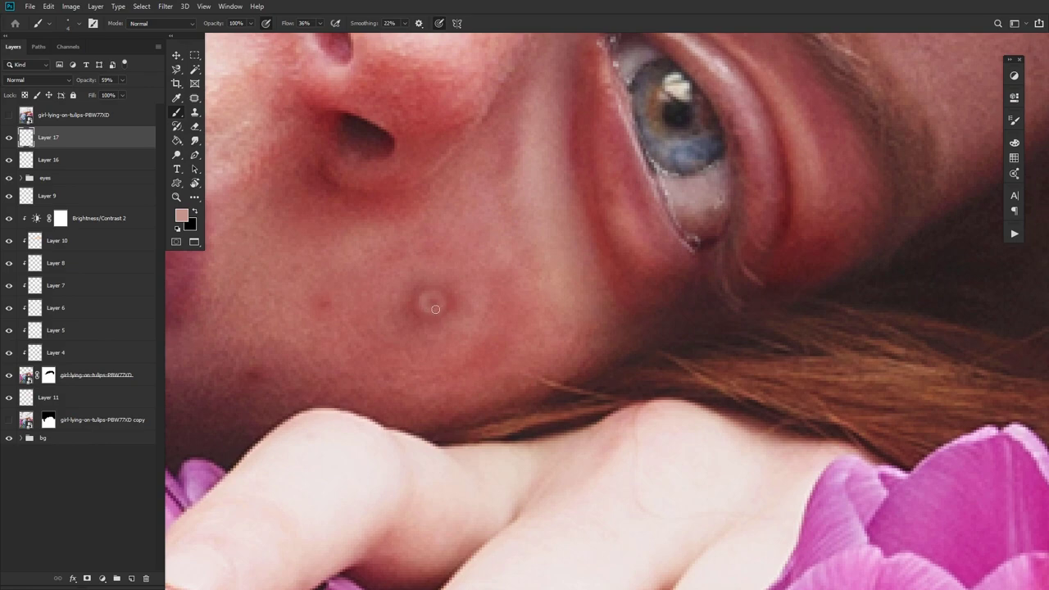
pyautogui.press('z')
pyautogui.moveTo(500, 327)
pyautogui.mouseDown()
pyautogui.moveTo(445, 327)
pyautogui.moveTo(486, 327)
pyautogui.mouseUp()
pyautogui.press('b')
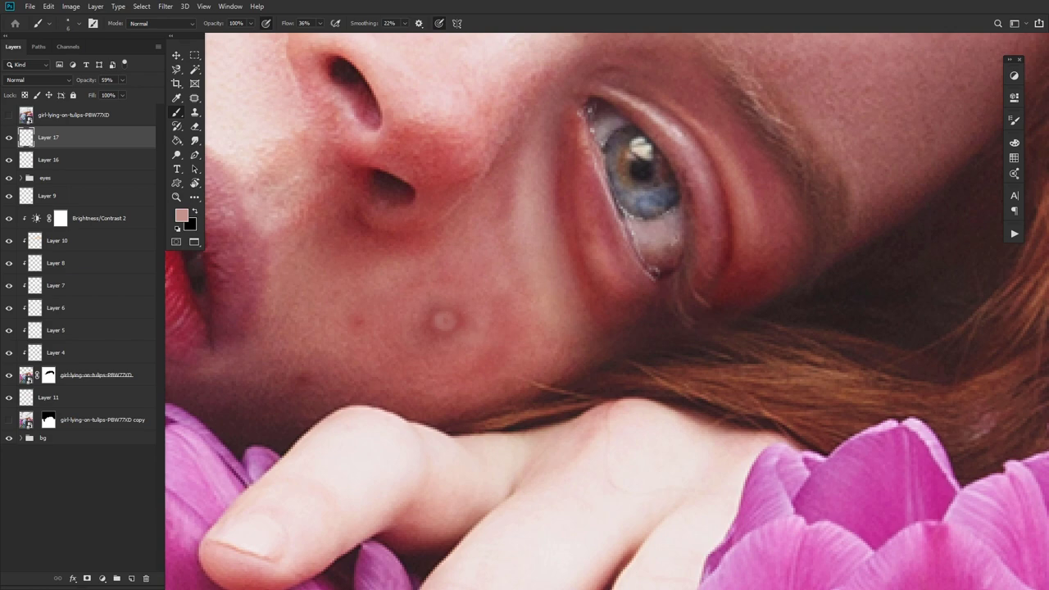
# Step: Add Layer 18 in Multiply mode and choose a dark red foreground color for shading the cheek spot
pyautogui.click(131, 578)
pyautogui.click(36, 79)
pyautogui.click(37, 120)
pyautogui.click(182, 215)
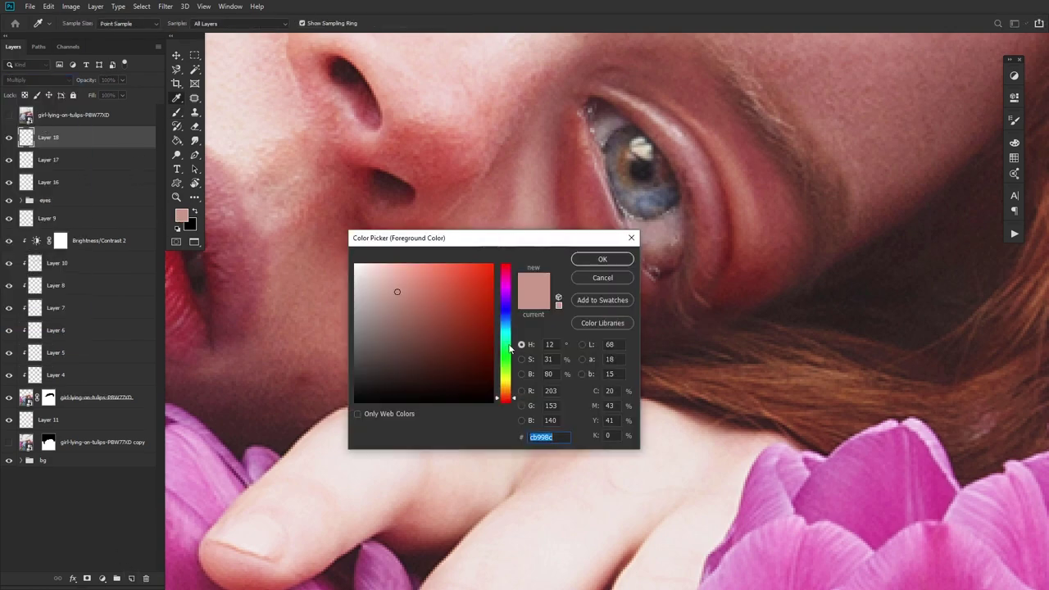
pyautogui.click(474, 357)
pyautogui.press('Return')
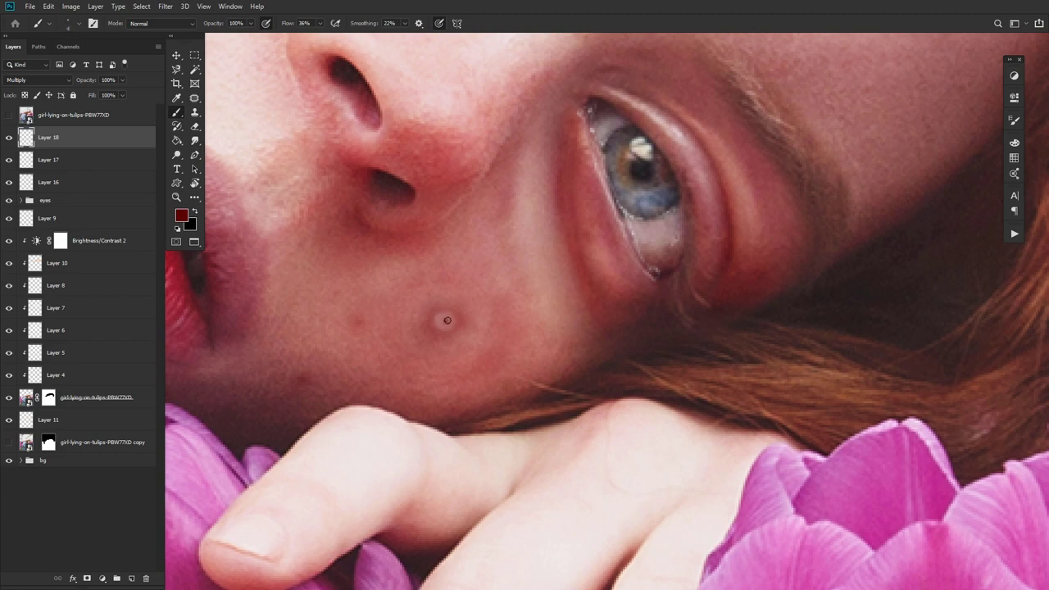
# Step: Add another layer, change its blend mode and sample the pale skin beside the nose as the foreground color
pyautogui.click(131, 579)
pyautogui.click(39, 80)
pyautogui.click(37, 220)
pyautogui.keyDown('alt'); pyautogui.click(277, 135); pyautogui.keyUp('alt')
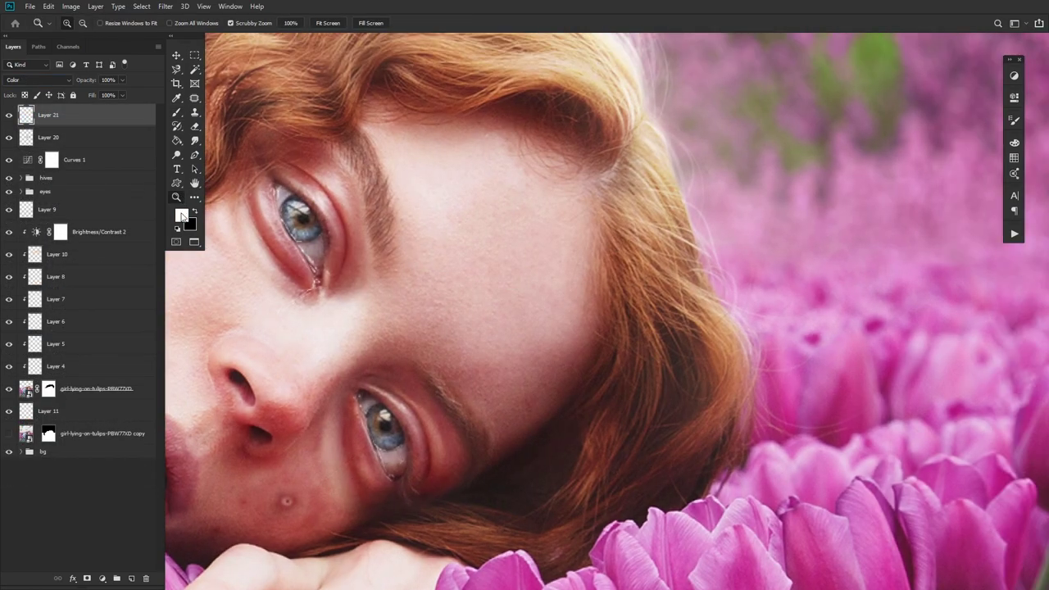
# Step: Paste the copied orange hex code as the foreground color and tint the forehead on the Color Layer 21 with a 200 px brush
pyautogui.click(181, 216)
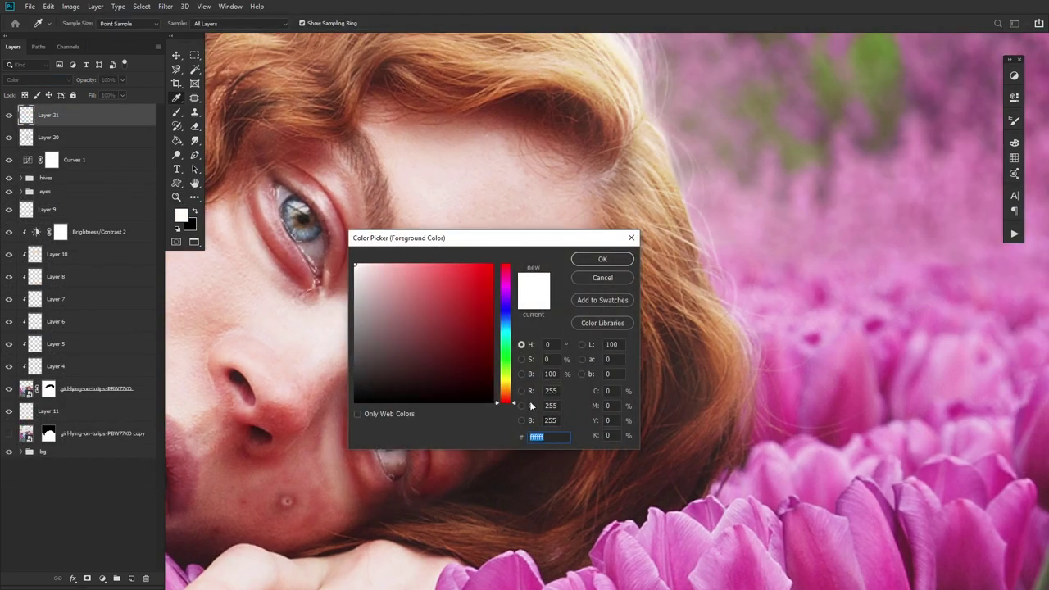
pyautogui.hotkey('ctrl', 'v')
pyautogui.press('Return')
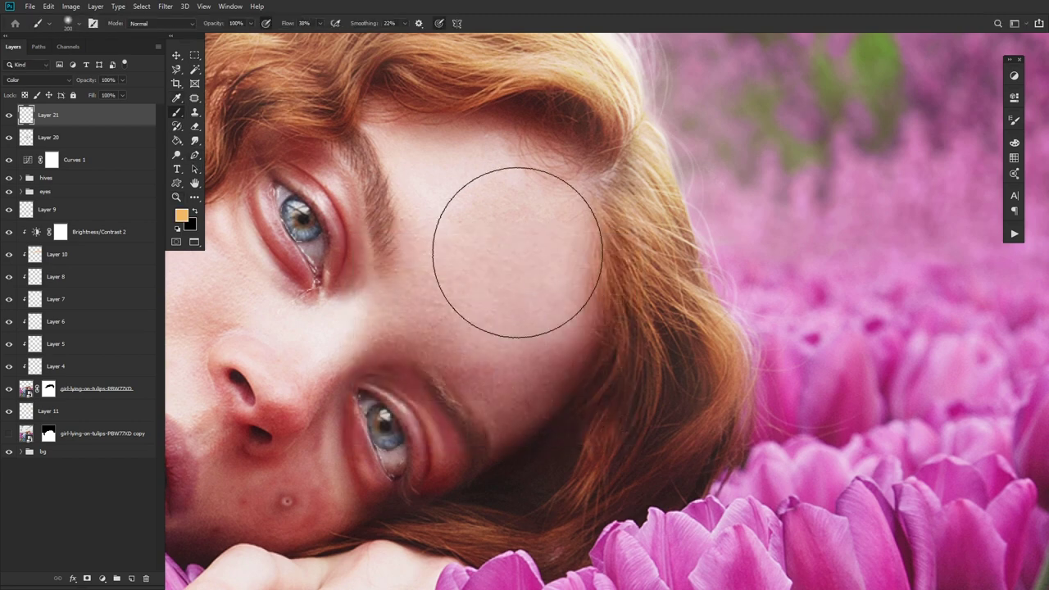
pyautogui.moveTo(516, 339)
pyautogui.mouseDown()
pyautogui.moveTo(526, 264)
pyautogui.moveTo(544, 367)
pyautogui.moveTo(514, 419)
pyautogui.mouseUp()
# Step: Reduce the brush to 90 px and extend the orange tint along the hairline across the upper forehead
pyautogui.press('[')
pyautogui.press('[')
pyautogui.press('[')
pyautogui.press('[')
pyautogui.press('[')
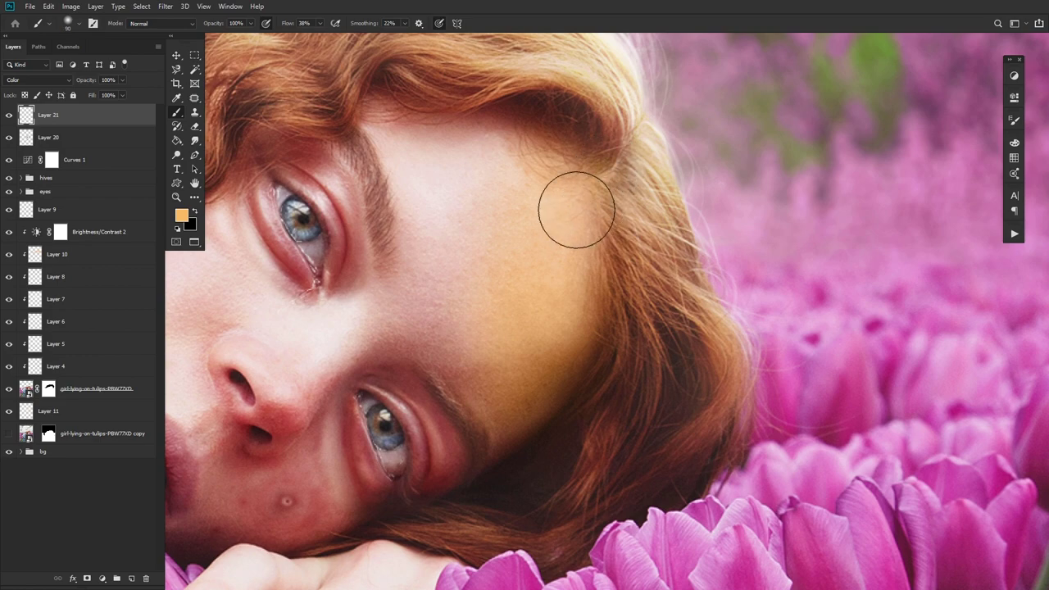
pyautogui.moveTo(574, 211); pyautogui.dragTo(421, 152)
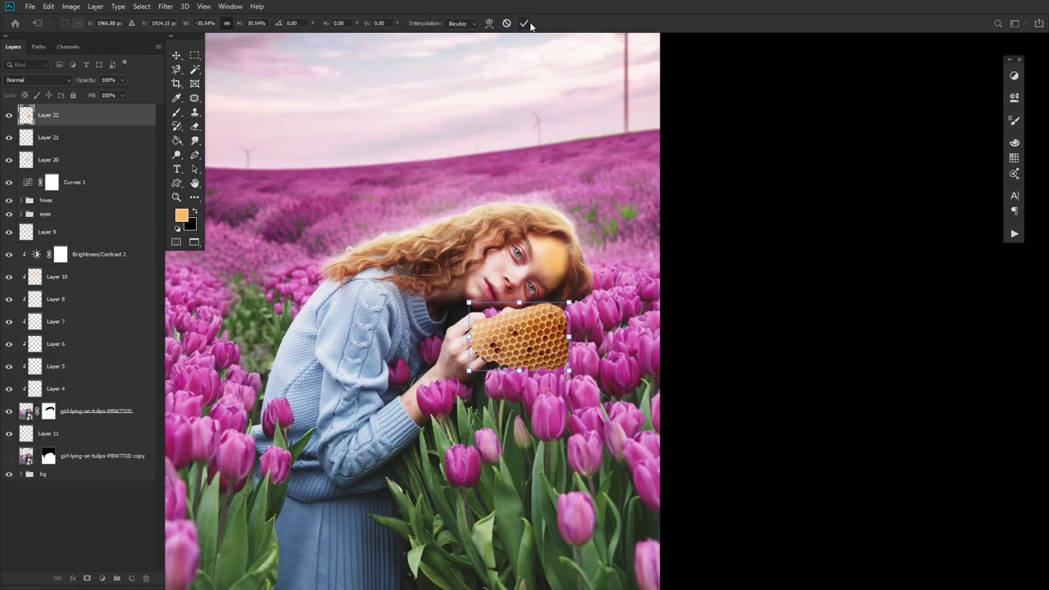
# Step: Commit the honeycomb cutout on Layer 22 at 30.54% scale
pyautogui.click(524, 23)
pyautogui.press('z')
pyautogui.click(558, 323)
pyautogui.click(558, 323)
pyautogui.click(502, 295)
pyautogui.moveTo(379, 257); pyautogui.dragTo(348, 302)
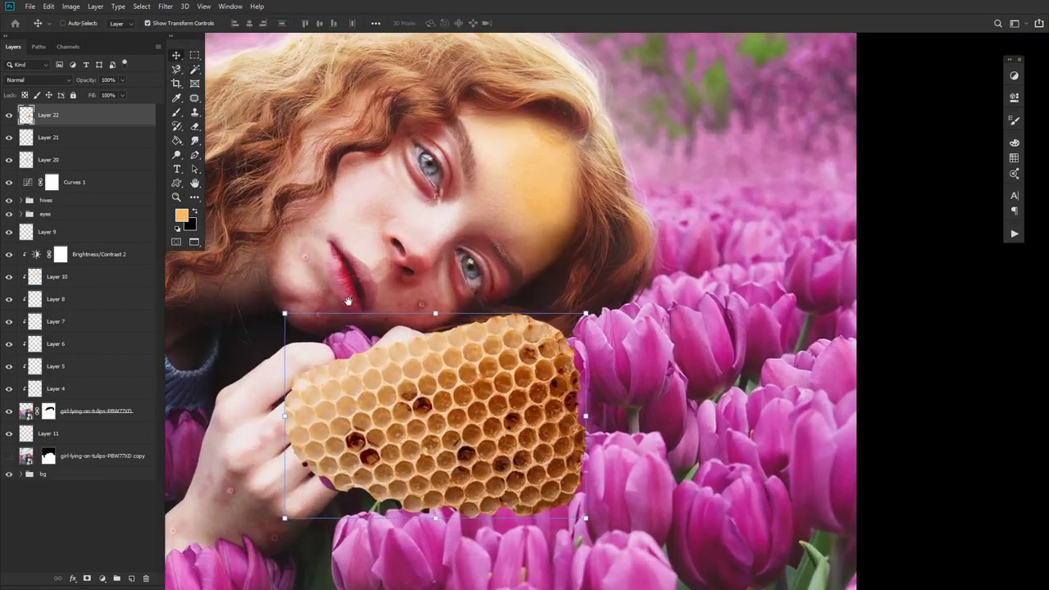
# Step: Rotate the honeycomb by 62.61°, move it over the face, scale it to 69.59% and flip it vertically
pyautogui.moveTo(594, 308); pyautogui.dragTo(607, 495)
pyautogui.moveTo(484, 460); pyautogui.dragTo(510, 349)
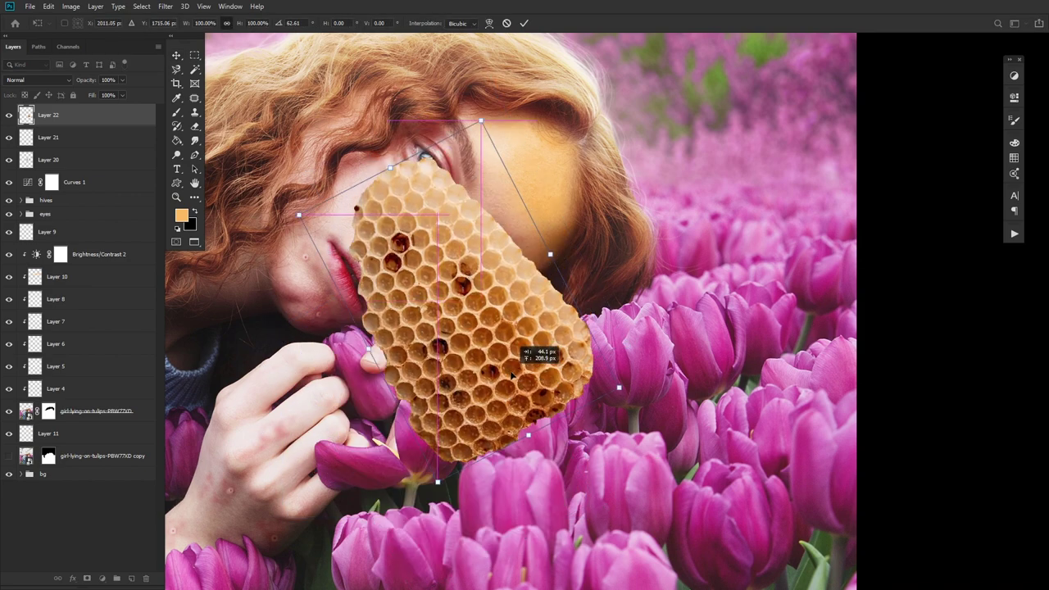
pyautogui.moveTo(438, 485); pyautogui.dragTo(416, 460)
pyautogui.rightClick(487, 298)
pyautogui.click(515, 436)
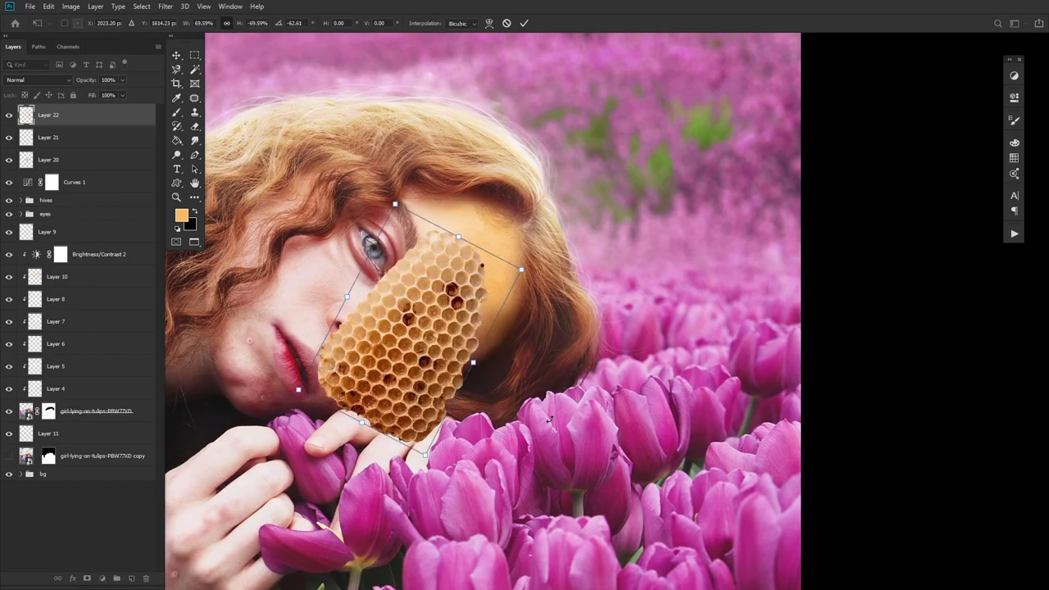
# Step: Rotate and reposition the honeycomb to cover the forehead and commit the transform
pyautogui.moveTo(505, 410); pyautogui.dragTo(534, 364)
pyautogui.moveTo(465, 399); pyautogui.dragTo(467, 359)
pyautogui.moveTo(482, 270)
pyautogui.mouseDown()
pyautogui.moveTo(485, 299)
pyautogui.moveTo(490, 277)
pyautogui.mouseUp()
pyautogui.press('Return')
# Step: Duplicate the honeycomb Layer 22, keep the copy below the original and hide the copy
pyautogui.click(178, 197)
pyautogui.click(473, 269)
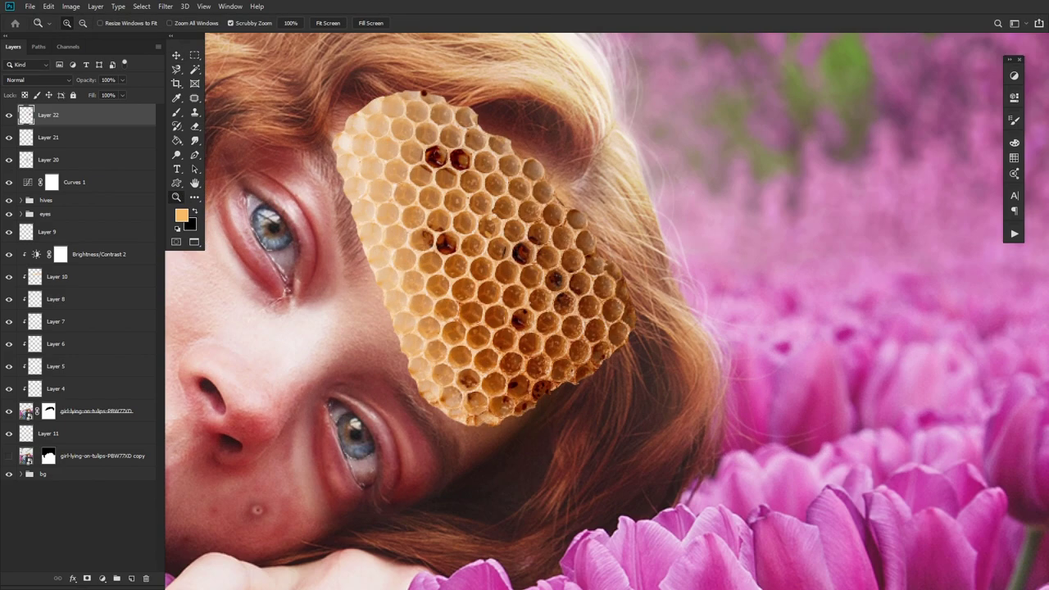
pyautogui.keyDown('alt'); pyautogui.moveTo(115, 117); pyautogui.dragTo(110, 129); pyautogui.keyUp('alt')
pyautogui.click(9, 137)
pyautogui.click(9, 116)
pyautogui.click(9, 115)
# Step: Desaturate the Layer 22 honeycomb with Hue/Saturation, setting saturation to -100
pyautogui.click(66, 117)
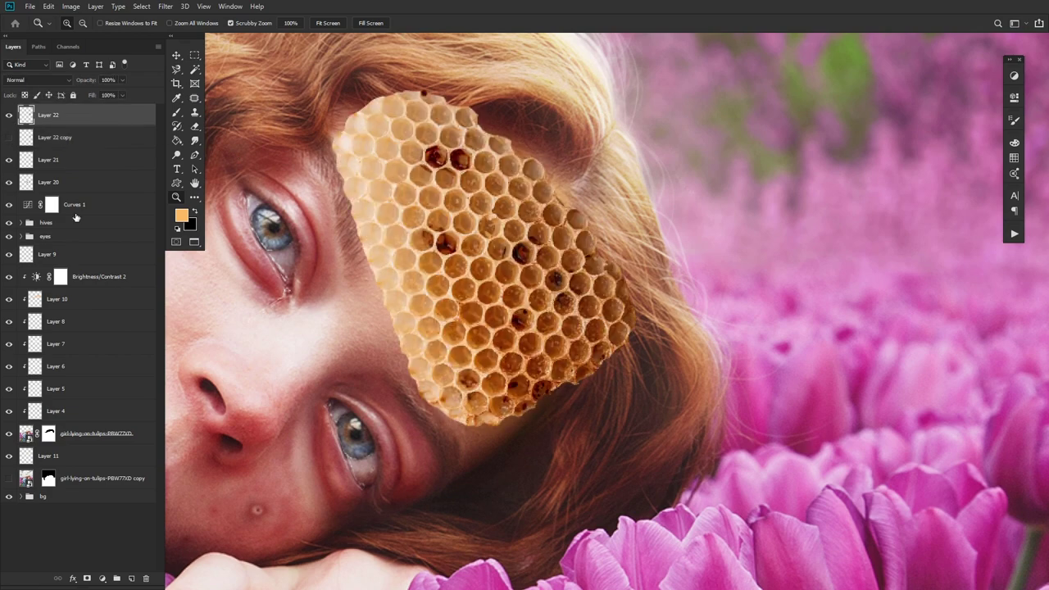
pyautogui.click(71, 6)
pyautogui.moveTo(91, 34)
pyautogui.click(230, 93)
pyautogui.moveTo(886, 368); pyautogui.dragTo(832, 368)
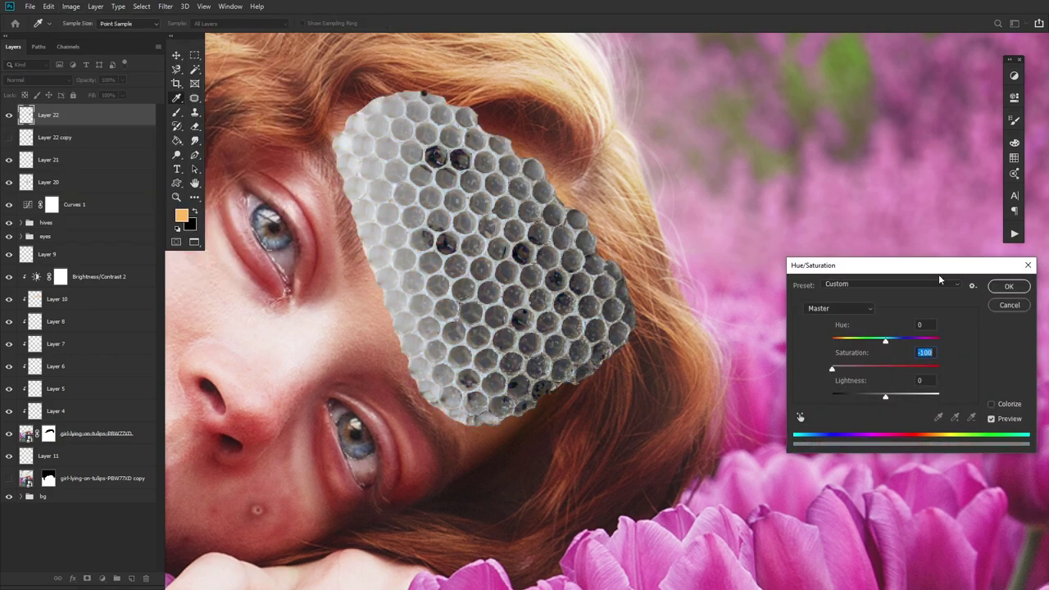
pyautogui.click(1009, 286)
pyautogui.press('z')
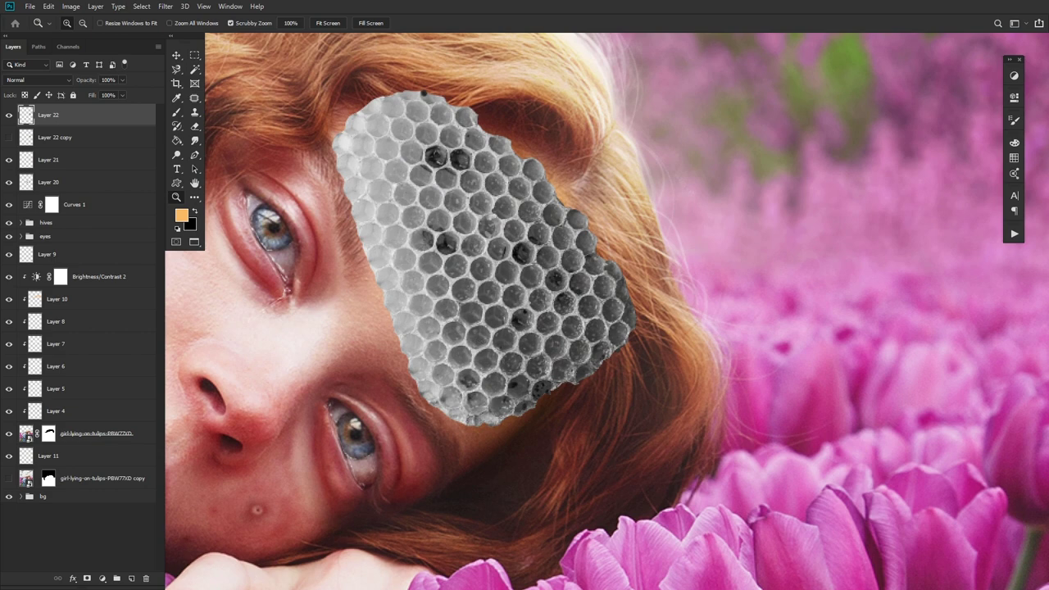
# Step: Blend Layer 22 with Soft Light, add a layer mask and paint out the honeycomb's edges in black over the brow and hair
pyautogui.click(37, 80)
pyautogui.click(33, 207)
pyautogui.click(87, 578)
pyautogui.press('d')
pyautogui.click(176, 112)
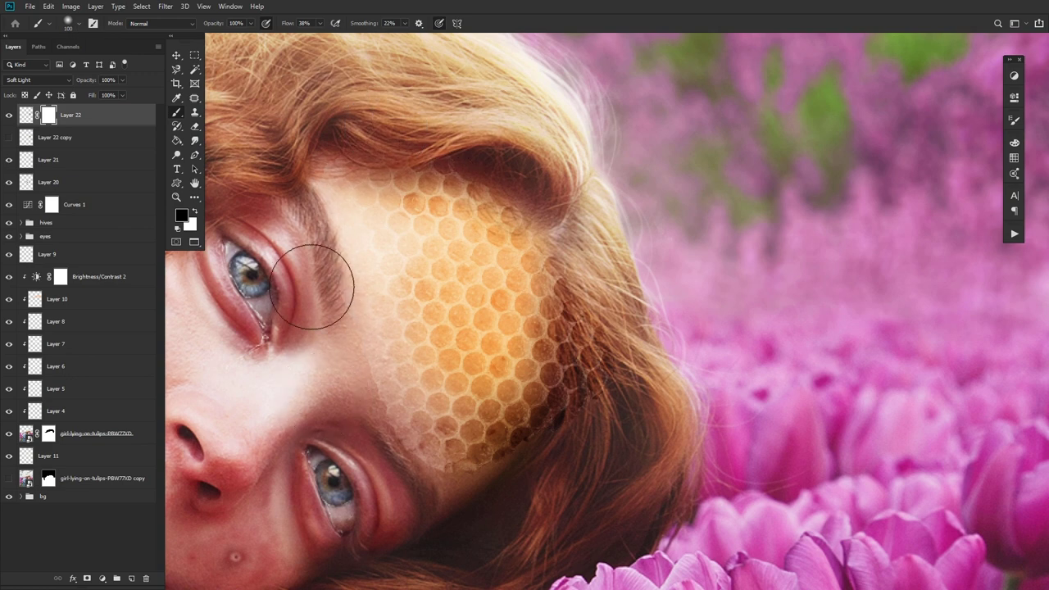
pyautogui.moveTo(312, 287)
pyautogui.mouseDown()
pyautogui.moveTo(449, 553)
pyautogui.moveTo(577, 454)
pyautogui.moveTo(605, 465)
pyautogui.moveTo(606, 286)
pyautogui.mouseUp()
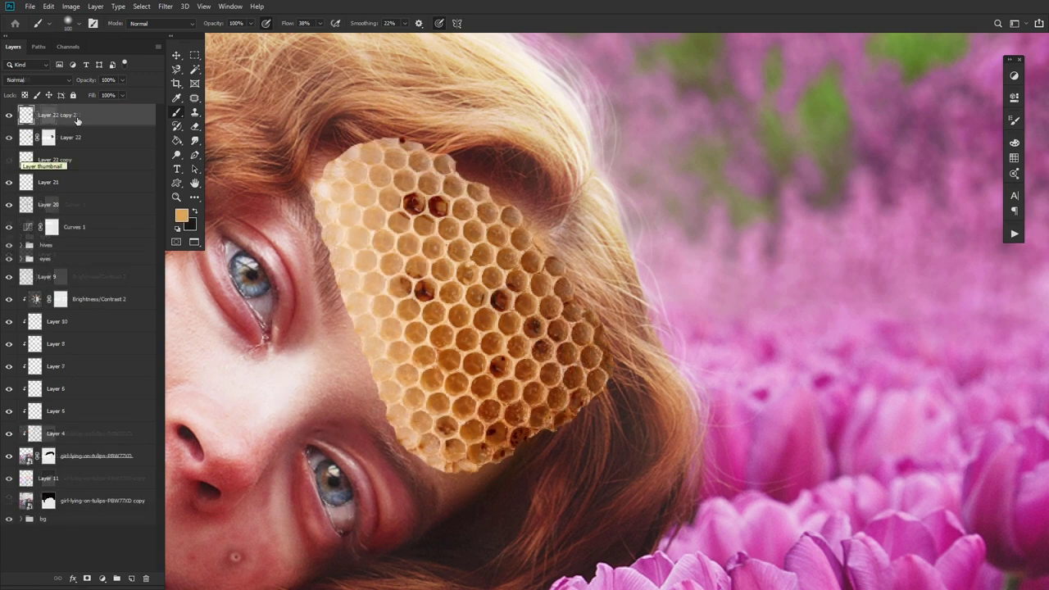
# Step: Set Layer 22 copy 2 to Overlay at 64% opacity and hide it with an inverted layer mask
pyautogui.click(37, 79)
pyautogui.click(15, 211)
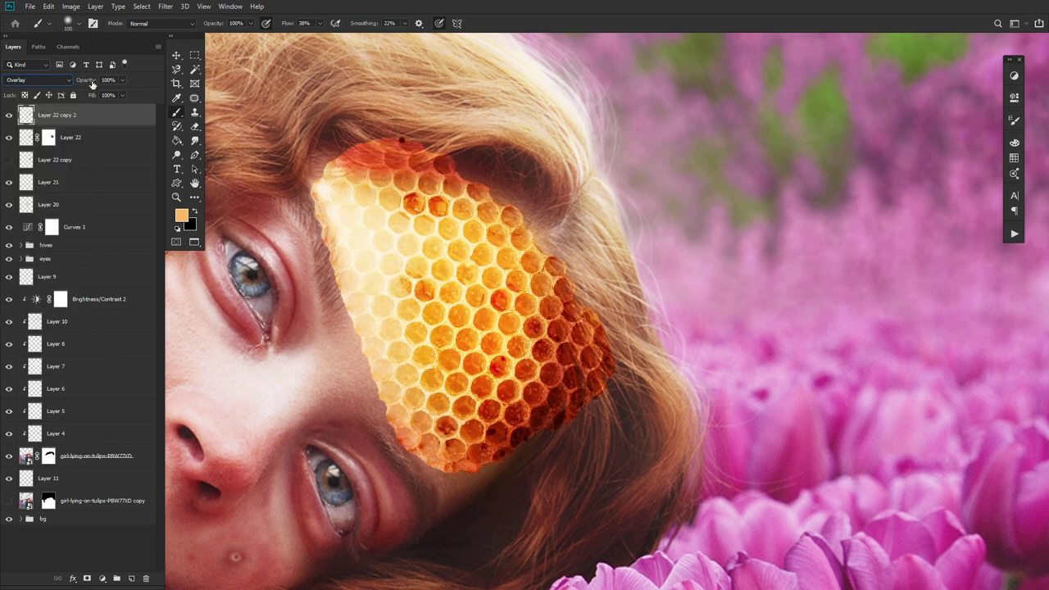
pyautogui.moveTo(93, 84); pyautogui.dragTo(109, 107)
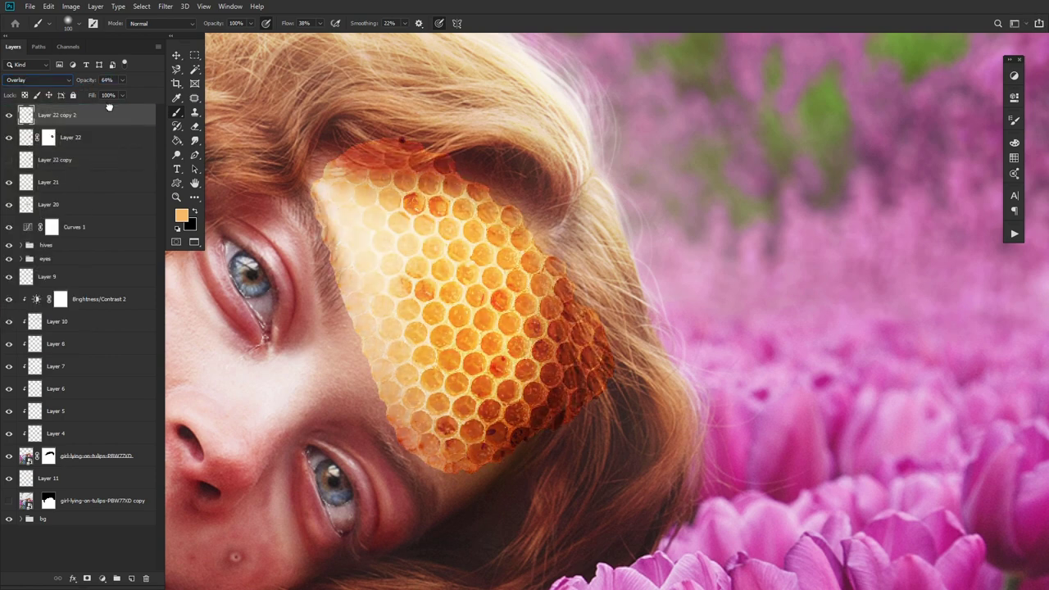
pyautogui.click(86, 579)
pyautogui.hotkey('ctrl', 'i')
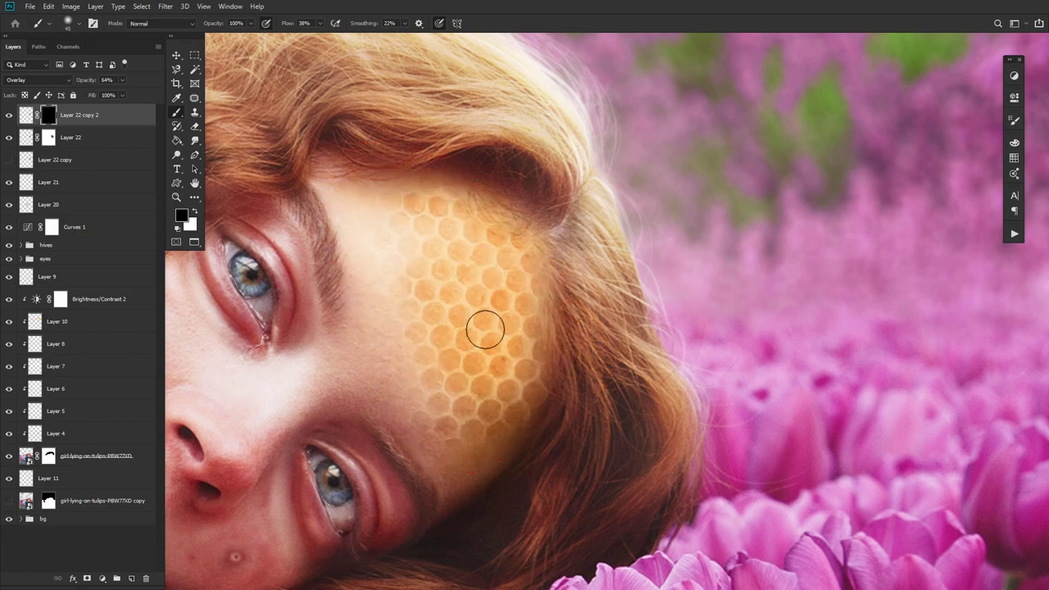
# Step: Paint white on the Layer 22 copy 4 mask to reveal dark cells in the centre of the honeycomb
pyautogui.press('x')
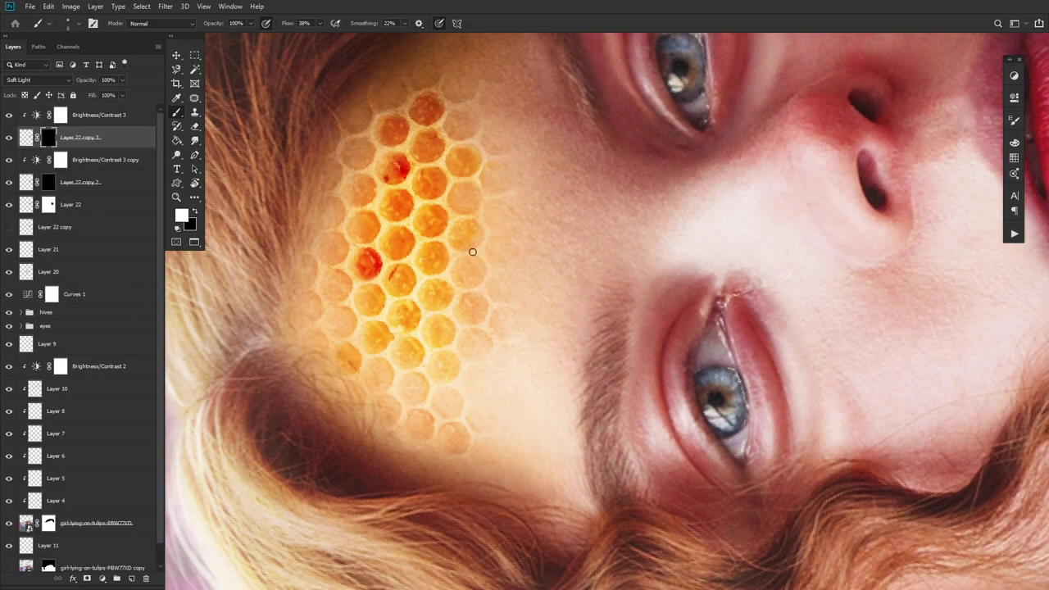
pyautogui.click(49, 204)
pyautogui.press(']')
pyautogui.press(']')
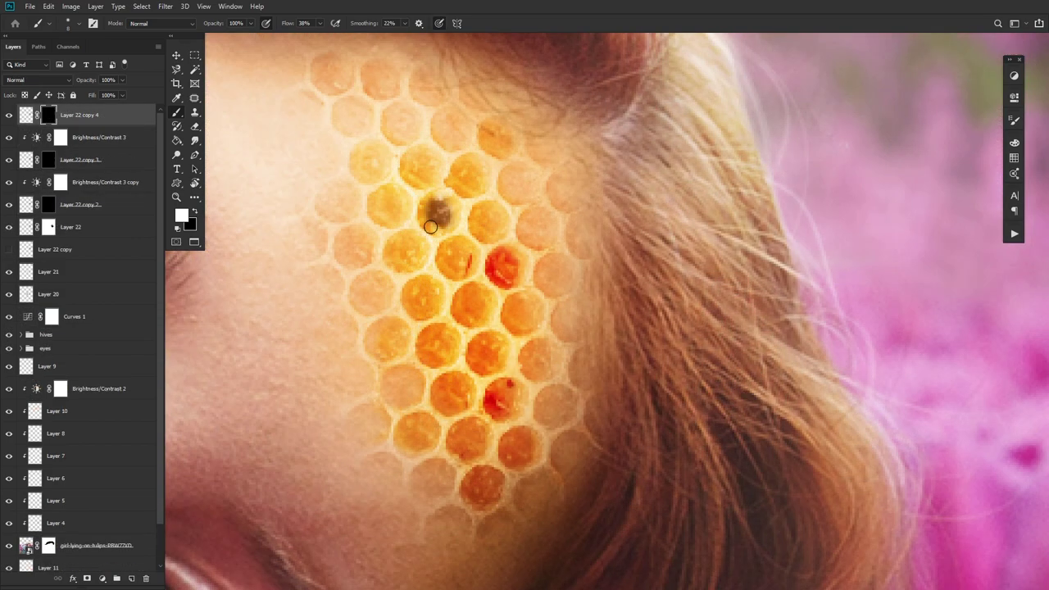
pyautogui.moveTo(427, 220)
pyautogui.mouseDown()
pyautogui.moveTo(452, 247)
pyautogui.moveTo(484, 256)
pyautogui.moveTo(447, 250)
pyautogui.moveTo(477, 267)
pyautogui.moveTo(414, 304)
pyautogui.moveTo(485, 287)
pyautogui.moveTo(503, 309)
pyautogui.moveTo(485, 298)
pyautogui.moveTo(467, 322)
pyautogui.moveTo(486, 367)
pyautogui.moveTo(506, 343)
pyautogui.moveTo(491, 343)
pyautogui.moveTo(484, 370)
pyautogui.moveTo(433, 342)
pyautogui.moveTo(440, 333)
pyautogui.moveTo(419, 346)
pyautogui.moveTo(506, 394)
pyautogui.moveTo(488, 390)
pyautogui.moveTo(523, 394)
pyautogui.moveTo(518, 319)
pyautogui.mouseUp()
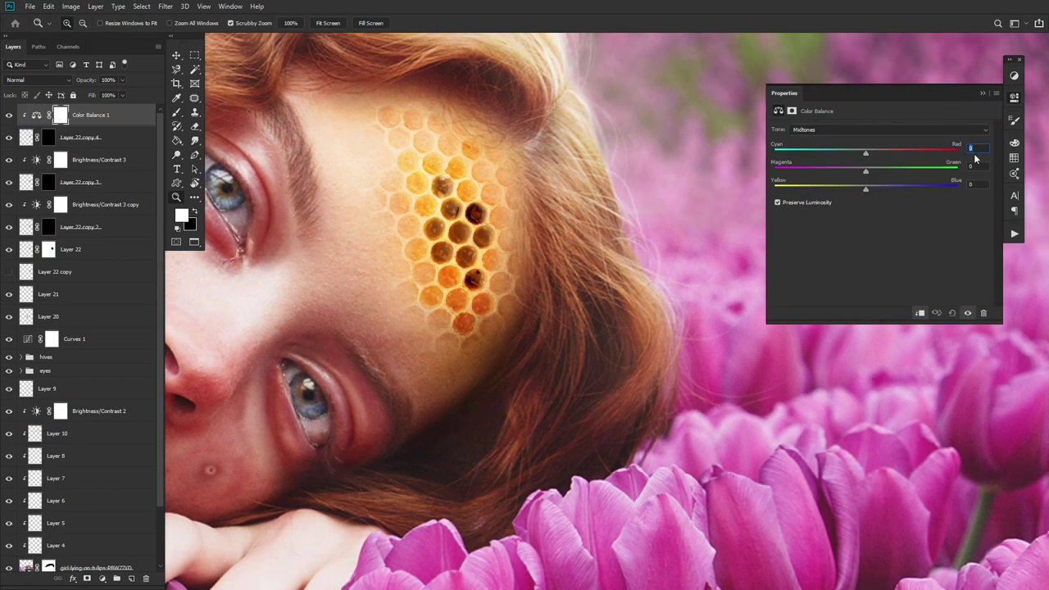
# Step: Set the Color Balance 1 midtones to +75 red, adjust the other colour sliders and compare the result with and without the adjustment
pyautogui.write('75')
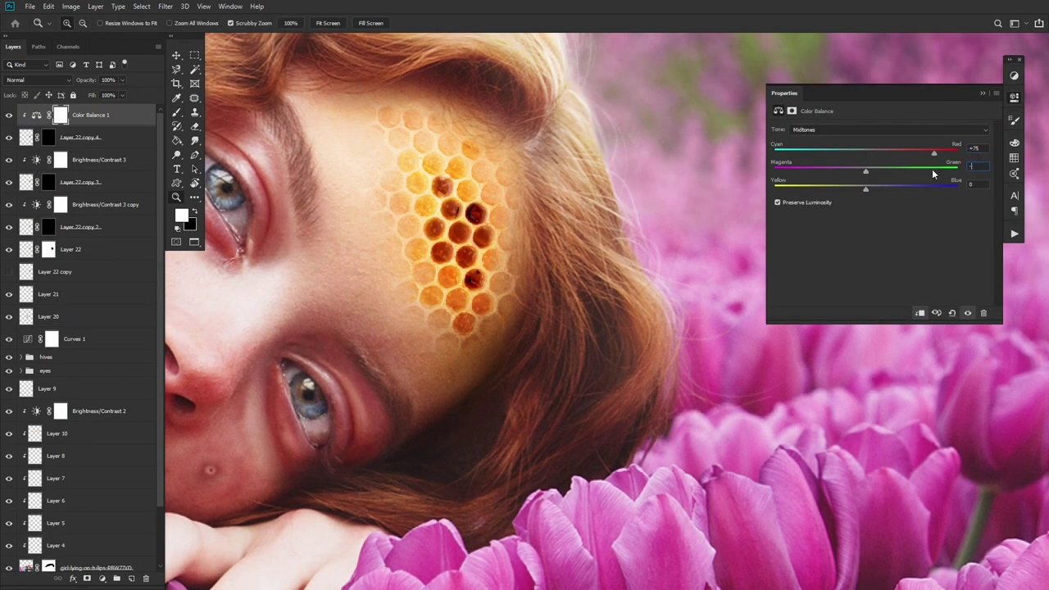
pyautogui.press('Tab')
pyautogui.click(912, 190)
pyautogui.moveTo(882, 194); pyautogui.dragTo(875, 199)
pyautogui.click(1014, 97)
pyautogui.click(9, 116)
pyautogui.click(8, 116)
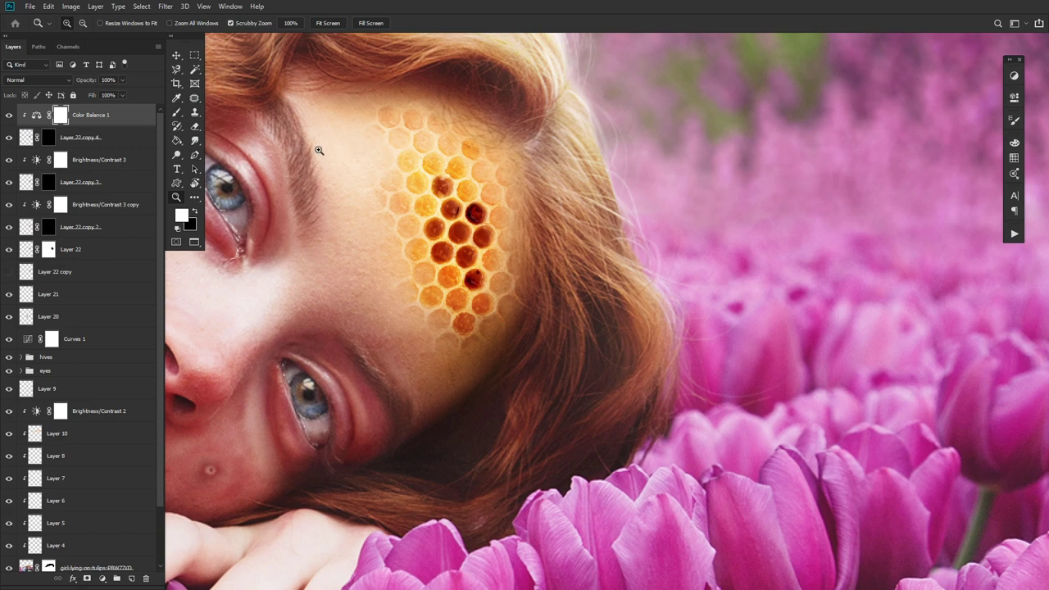
# Step: Clip a Curves adjustment with a lowered white point and lifted midtones to the comb cells, and raise the brightness in Brightness/Contrast 4
pyautogui.click(1014, 75)
pyautogui.click(825, 96)
pyautogui.click(1018, 101)
pyautogui.click(1019, 100)
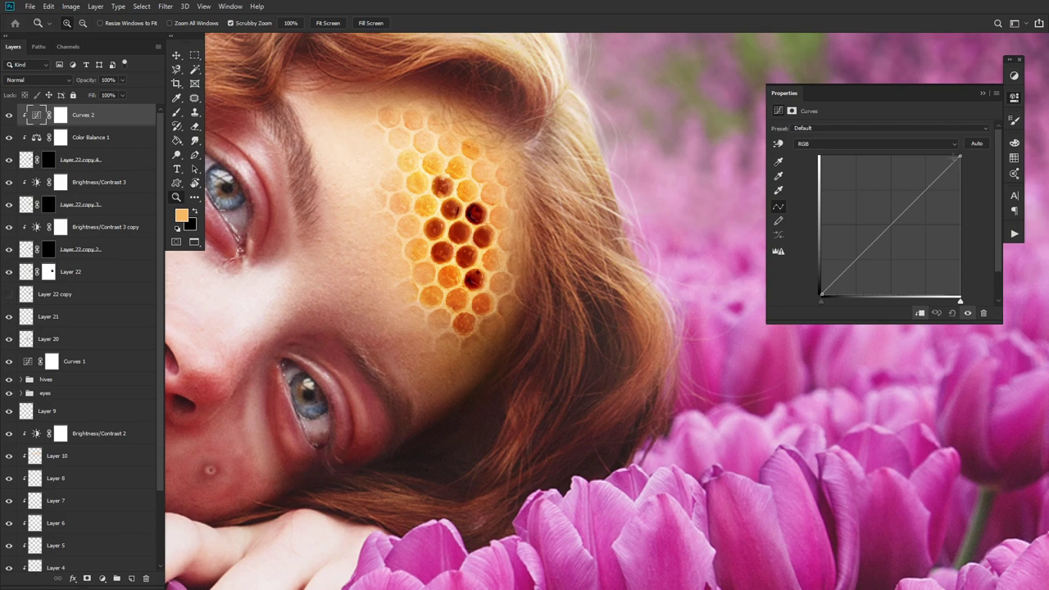
pyautogui.moveTo(961, 156); pyautogui.dragTo(941, 174)
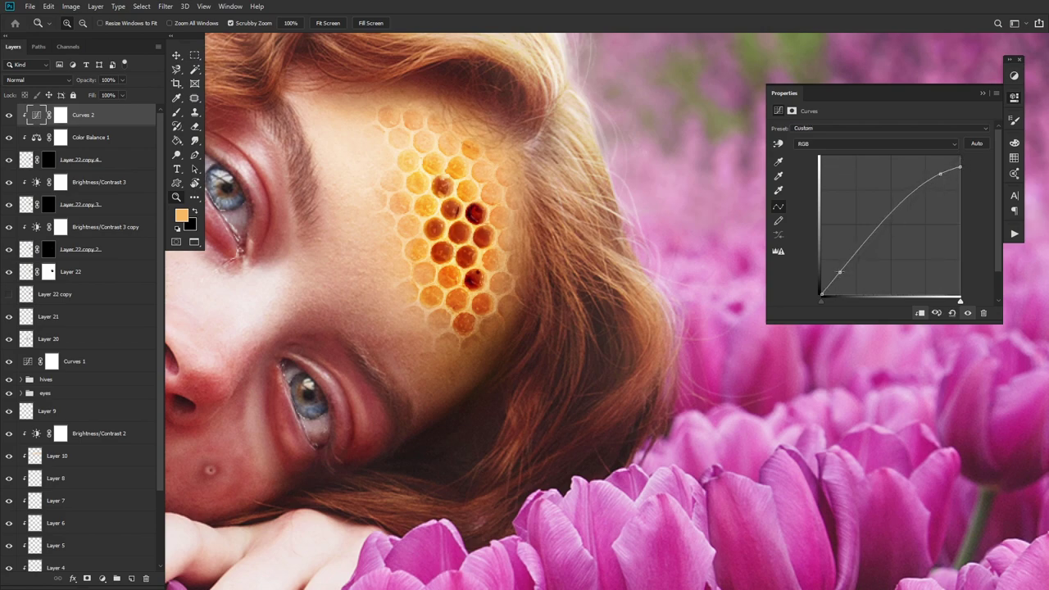
pyautogui.moveTo(838, 269); pyautogui.dragTo(822, 289)
pyautogui.moveTo(940, 174); pyautogui.dragTo(934, 169)
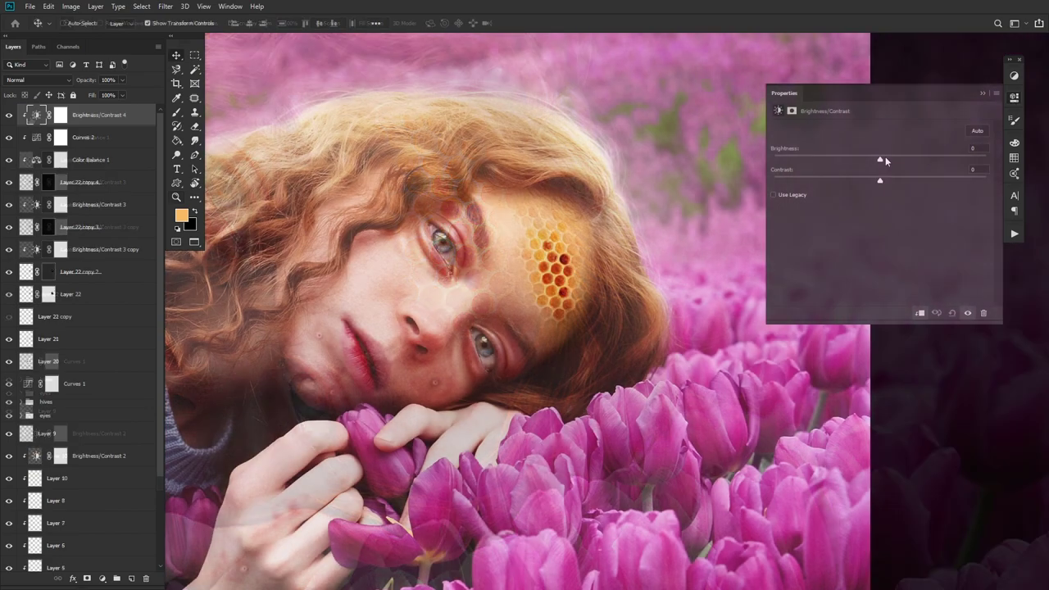
pyautogui.moveTo(878, 159); pyautogui.dragTo(943, 161)
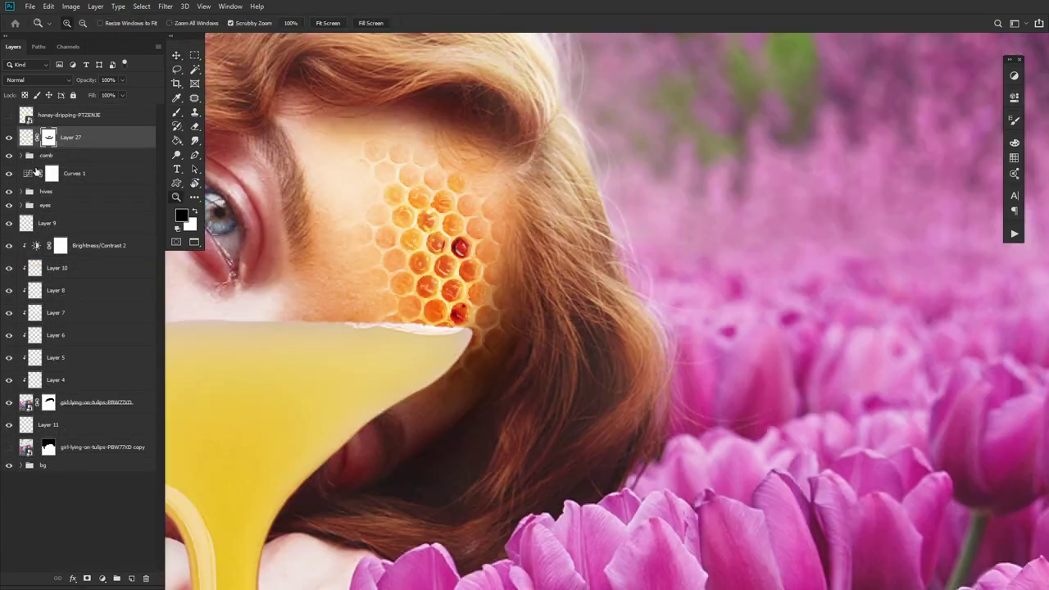
# Step: Apply the Layer 27 honey drip's mask, then rotate the drip 74.44° and scale it down over the forehead
pyautogui.rightClick(49, 137)
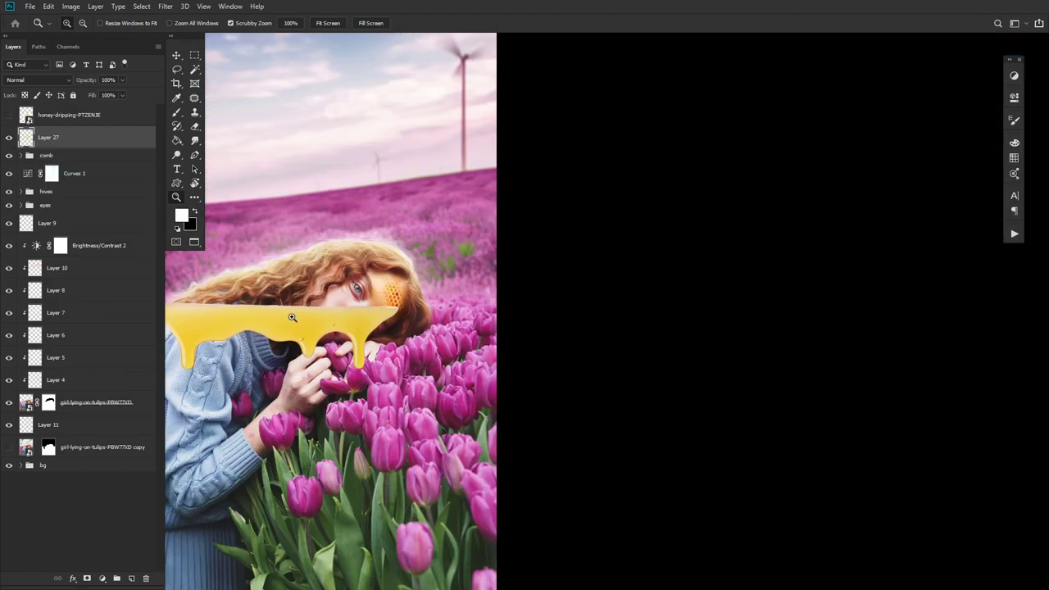
pyautogui.hotkey('ctrl', 't')
pyautogui.moveTo(414, 316); pyautogui.dragTo(299, 335)
pyautogui.moveTo(256, 304); pyautogui.dragTo(553, 293)
pyautogui.moveTo(265, 241); pyautogui.dragTo(368, 288)
pyautogui.moveTo(625, 313); pyautogui.dragTo(522, 431)
pyautogui.moveTo(518, 385); pyautogui.dragTo(529, 305)
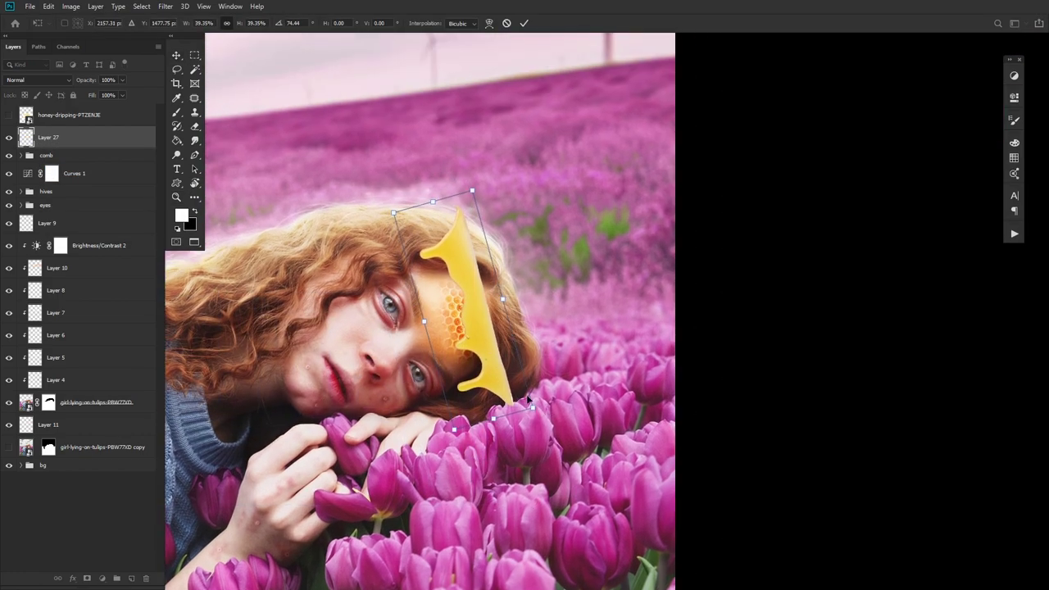
pyautogui.moveTo(532, 402); pyautogui.dragTo(506, 300)
pyautogui.click(524, 25)
# Step: Warp the honey drip so that it follows the curve of the forehead and hairline
pyautogui.hotkey('ctrl', 't')
pyautogui.click(490, 24)
pyautogui.moveTo(459, 233); pyautogui.dragTo(416, 238)
pyautogui.moveTo(509, 394); pyautogui.dragTo(383, 325)
pyautogui.moveTo(415, 237); pyautogui.dragTo(406, 252)
pyautogui.moveTo(426, 314); pyautogui.dragTo(445, 315)
pyautogui.moveTo(458, 269); pyautogui.dragTo(461, 290)
pyautogui.moveTo(478, 383); pyautogui.dragTo(473, 375)
pyautogui.click(524, 23)
# Step: Blend the honey drip on Layer 27 with Multiply
pyautogui.click(177, 197)
pyautogui.moveTo(487, 340); pyautogui.dragTo(557, 340)
pyautogui.click(62, 80)
pyautogui.click(35, 203)
pyautogui.press('v')
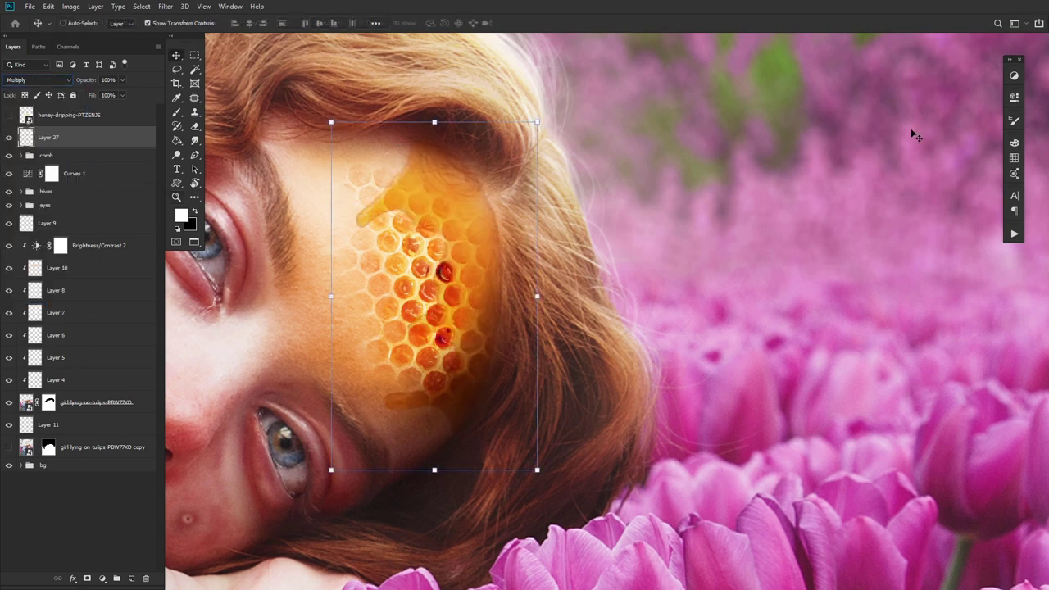
# Step: Clip a Color Balance adjustment to Layer 27 with midtones at +100 red and a shifted yellow-blue balance
pyautogui.click(1017, 76)
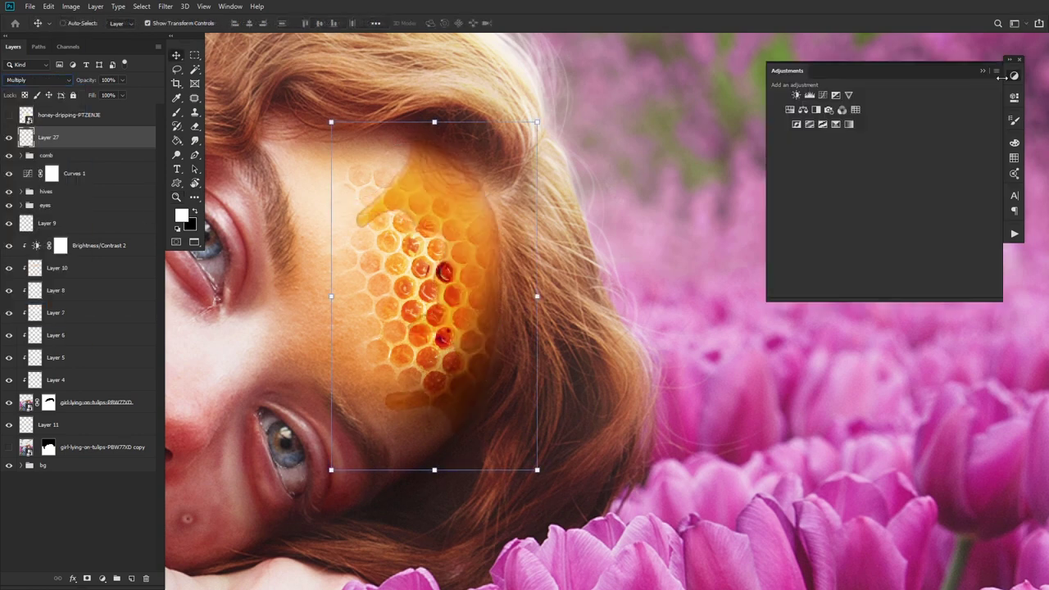
pyautogui.click(807, 112)
pyautogui.keyDown('alt'); pyautogui.click(105, 145); pyautogui.keyUp('alt')
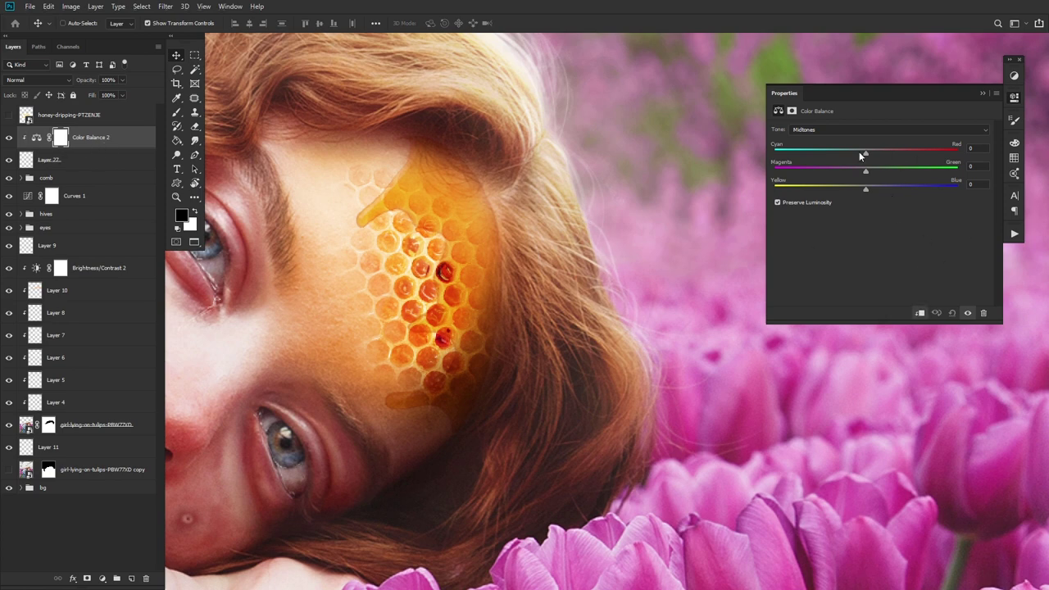
pyautogui.moveTo(859, 151); pyautogui.dragTo(1028, 161)
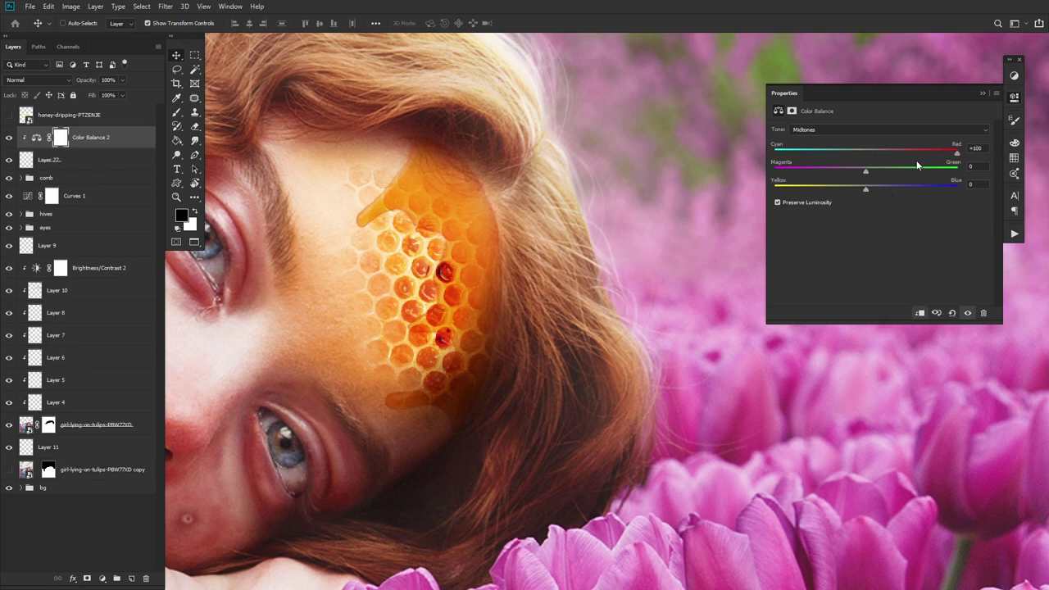
pyautogui.moveTo(881, 190); pyautogui.dragTo(884, 191)
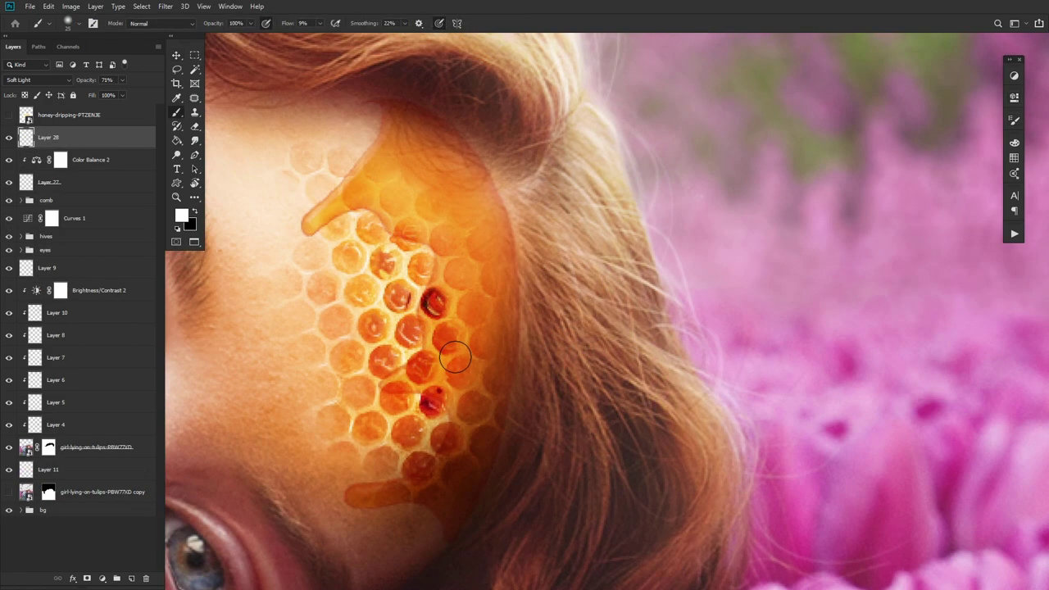
# Step: Paint white highlights over the honey on the Soft Light Layer 28 at 9% flow, using varying soft brush sizes
pyautogui.moveTo(455, 356)
pyautogui.mouseDown()
pyautogui.moveTo(417, 373)
pyautogui.moveTo(457, 401)
pyautogui.moveTo(460, 446)
pyautogui.moveTo(419, 485)
pyautogui.moveTo(374, 494)
pyautogui.moveTo(422, 484)
pyautogui.mouseUp()
pyautogui.press(']')
pyautogui.press(']')
pyautogui.press('[')
pyautogui.press('[')
pyautogui.press('[')
pyautogui.press('[')
pyautogui.press('[')
pyautogui.press('[')
pyautogui.press('[')
pyautogui.press('[')
pyautogui.press('[')
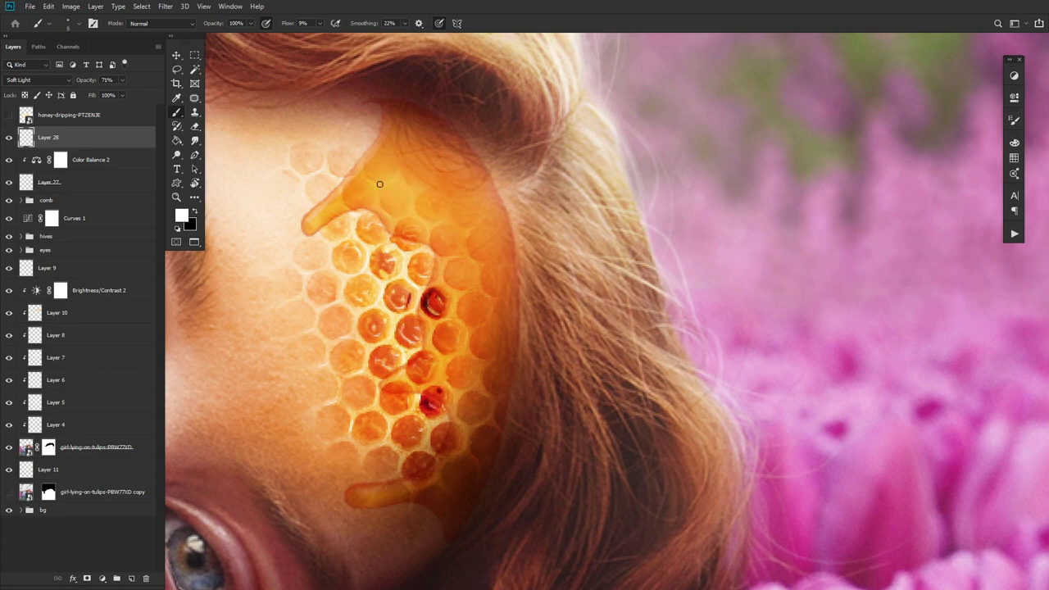
pyautogui.press(']')
pyautogui.press(']')
pyautogui.press(']')
pyautogui.press(']')
pyautogui.press(']')
pyautogui.press(']')
pyautogui.press('[')
pyautogui.press('[')
pyautogui.press('[')
pyautogui.press('[')
pyautogui.press(']')
pyautogui.press(']')
pyautogui.press(']')
pyautogui.press(']')
pyautogui.press('[')
pyautogui.press('[')
# Step: Paint black shading along the honey's edges on the Soft Light Layer 28 at 9% flow
pyautogui.press('x')
pyautogui.press(']')
pyautogui.press(']')
pyautogui.press(']')
pyautogui.press(']')
pyautogui.press(']')
pyautogui.press('[')
pyautogui.press('[')
pyautogui.press('r')
pyautogui.moveTo(404, 152); pyautogui.dragTo(591, 270)
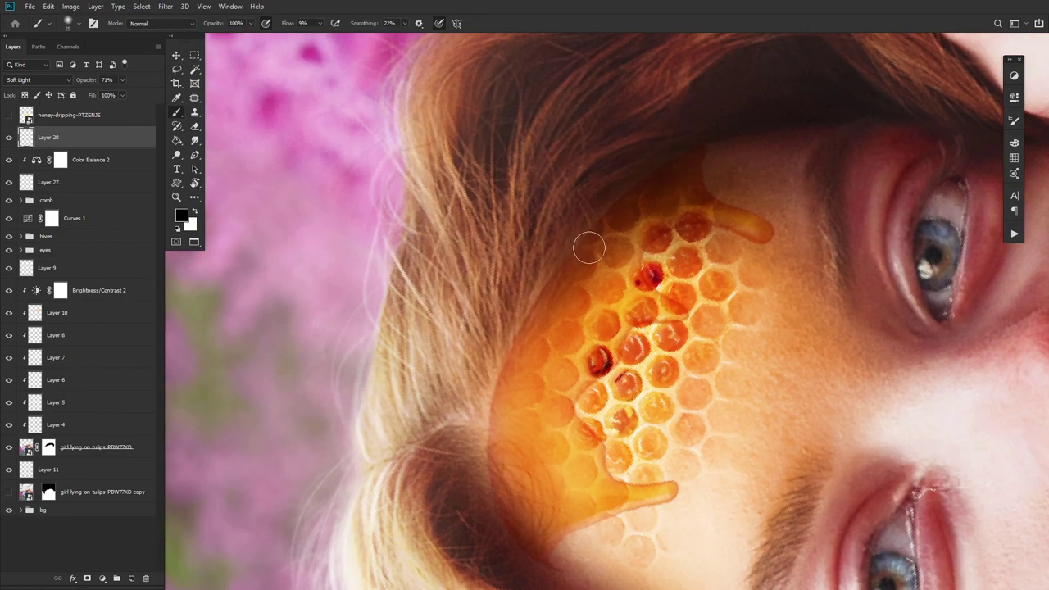
# Step: Adjust the opacity of the Multiply shadow on Layer 29 beneath the honey drip
pyautogui.scroll(-3, 513, 311)
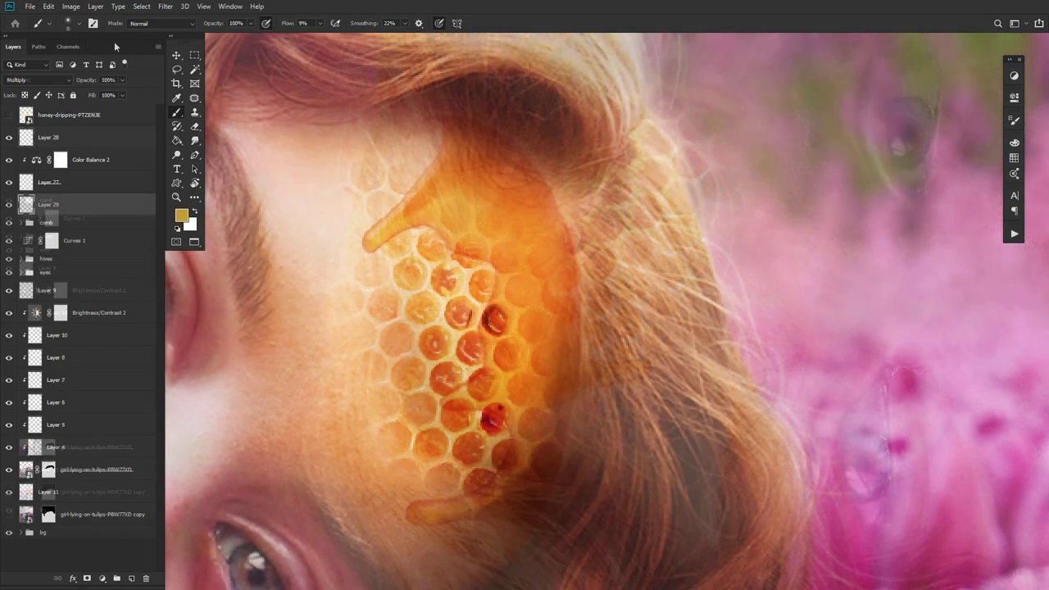
pyautogui.moveTo(98, 82); pyautogui.dragTo(107, 85)
pyautogui.press('Return')
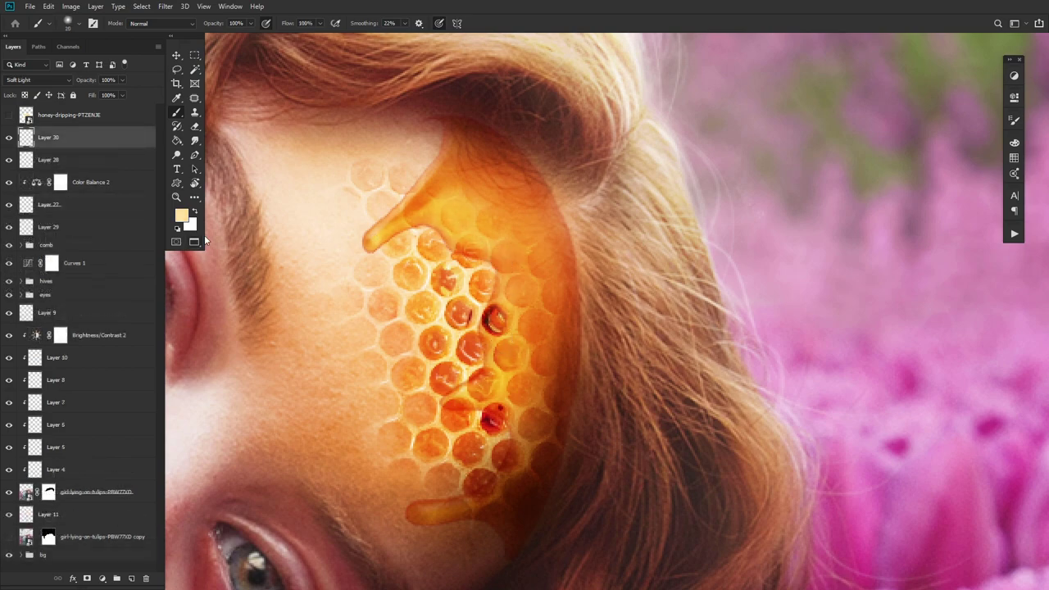
# Step: Pick a yellow-orange foreground colour and paint fine honey highlights on the Soft Light Layer 30
pyautogui.click(183, 215)
pyautogui.click(380, 380)
pyautogui.click(558, 377)
pyautogui.press('[')
pyautogui.press('[')
pyautogui.press('[')
pyautogui.press('[')
pyautogui.press('r')
pyautogui.moveTo(398, 276)
pyautogui.mouseDown()
pyautogui.moveTo(627, 485)
pyautogui.moveTo(436, 344)
pyautogui.mouseUp()
# Step: Soften the edges of the honey drip on Layer 27 with a soft eraser at varying sizes
pyautogui.press(']')
pyautogui.press(']')
pyautogui.press(']')
pyautogui.press(']')
pyautogui.press(']')
pyautogui.moveTo(412, 300)
pyautogui.mouseDown()
pyautogui.moveTo(380, 238)
pyautogui.moveTo(364, 232)
pyautogui.moveTo(385, 194)
pyautogui.mouseUp()
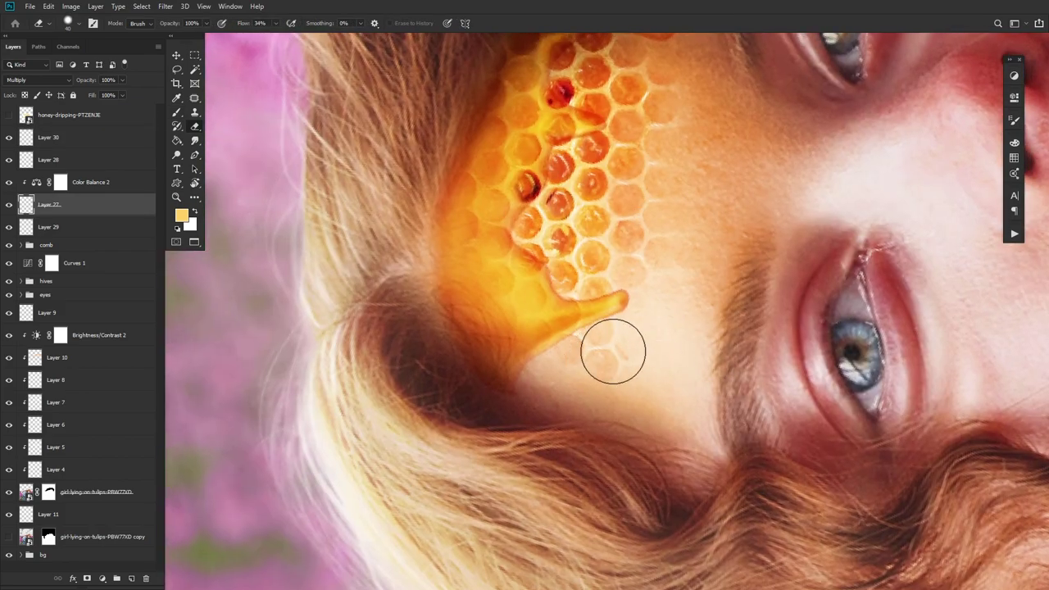
pyautogui.press('[')
pyautogui.press('[')
pyautogui.press('[')
pyautogui.press('[')
pyautogui.press('[')
pyautogui.press('[')
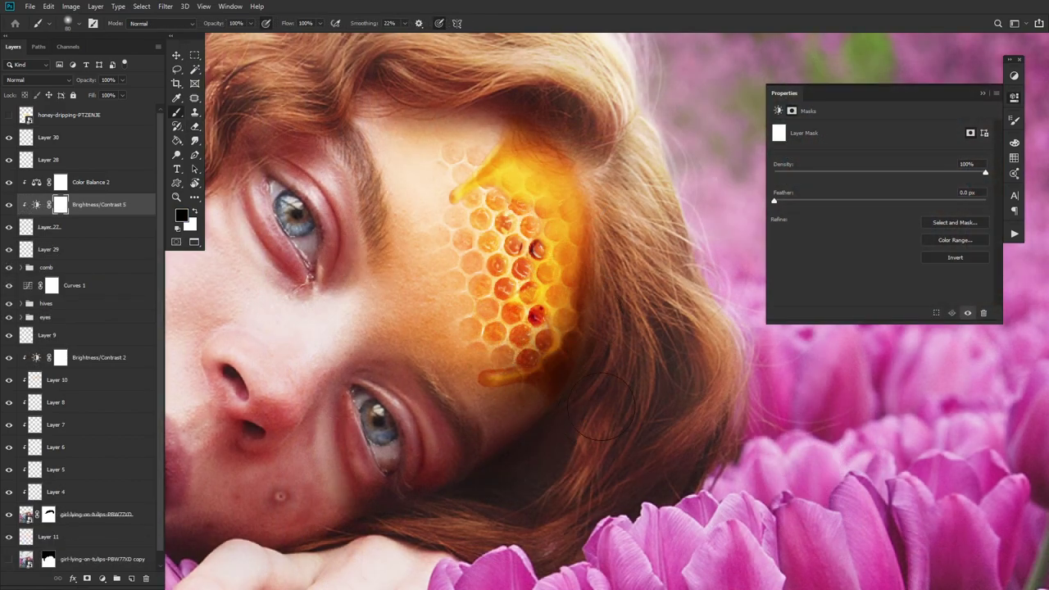
# Step: Darken the honeycomb's edges near the hair on Layer 30 with a black brush at 26% flow, undoing unwanted strokes
pyautogui.click(79, 141)
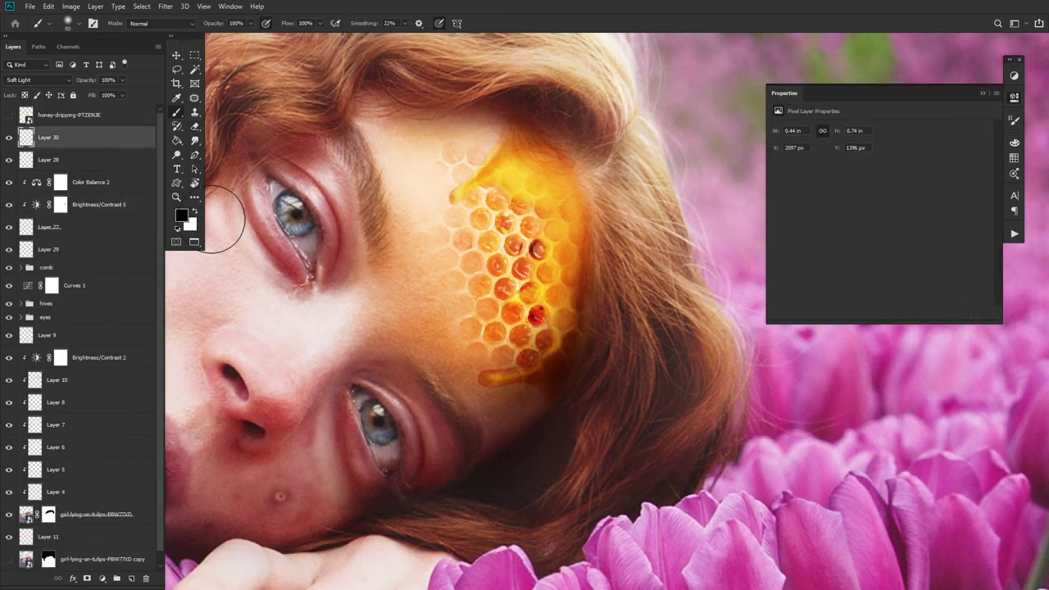
pyautogui.hotkey('ctrl', 'z')
pyautogui.moveTo(290, 23); pyautogui.dragTo(291, 33)
pyautogui.moveTo(565, 356)
pyautogui.mouseDown()
pyautogui.moveTo(569, 384)
pyautogui.moveTo(549, 439)
pyautogui.moveTo(506, 390)
pyautogui.moveTo(494, 407)
pyautogui.moveTo(553, 418)
pyautogui.moveTo(540, 392)
pyautogui.moveTo(558, 328)
pyautogui.mouseUp()
pyautogui.press('x')
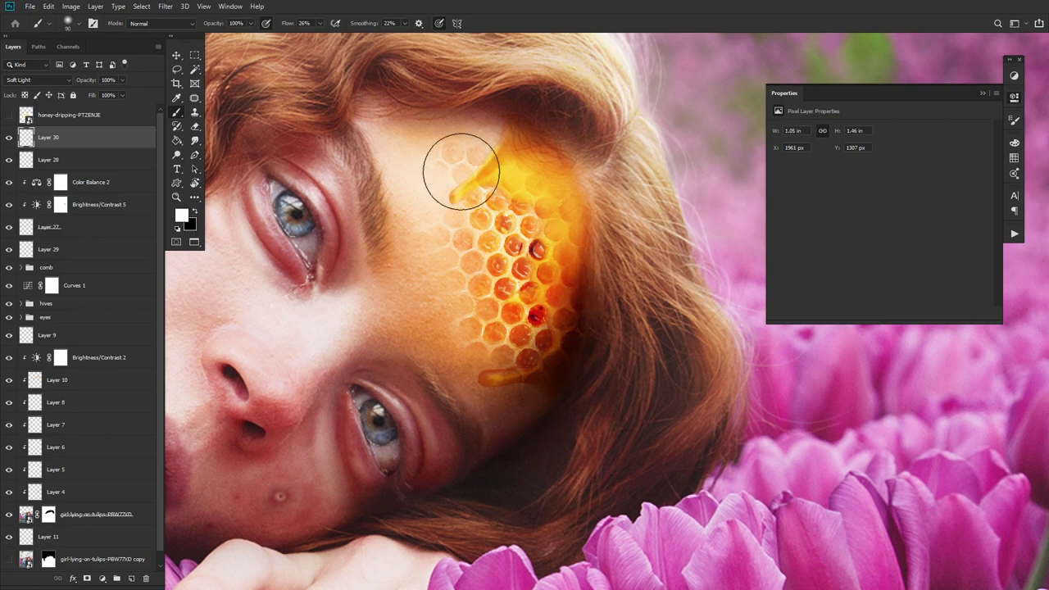
pyautogui.hotkey('ctrl', 'z')
pyautogui.press('x')
pyautogui.moveTo(510, 131); pyautogui.dragTo(563, 135)
# Step: Erase the orange colour spill of Layer 21 from the hair beside the honey, using a small and then a larger eraser
pyautogui.press('[')
pyautogui.press('[')
pyautogui.press('[')
pyautogui.press('[')
pyautogui.press('[')
pyautogui.press('[')
pyautogui.press('[')
pyautogui.press('[')
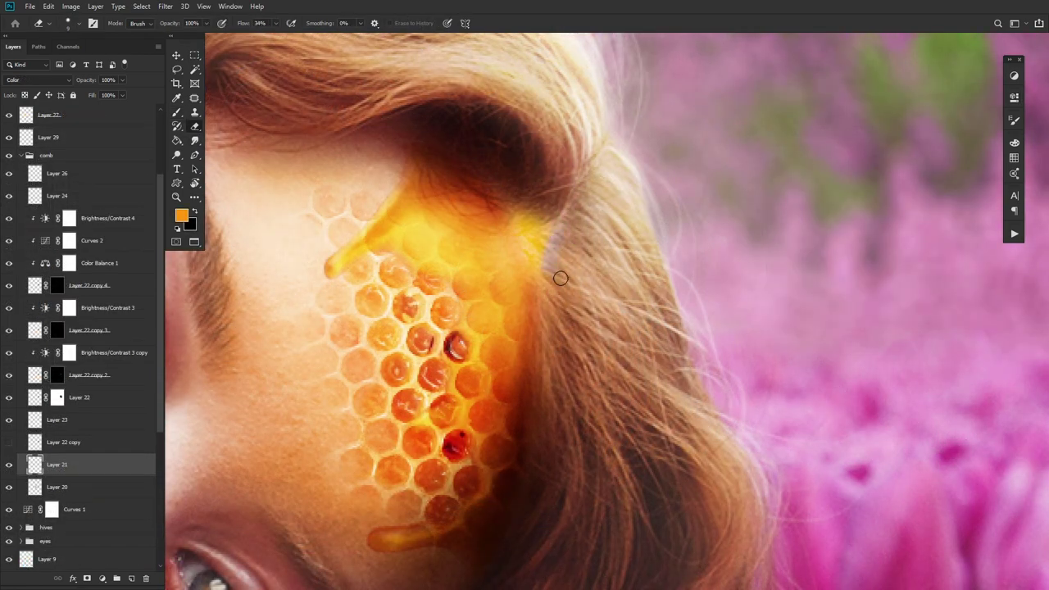
pyautogui.press(']')
pyautogui.press(']')
pyautogui.press(']')
pyautogui.press(']')
pyautogui.press(']')
pyautogui.press(']')
pyautogui.press(']')
pyautogui.press(']')
pyautogui.moveTo(595, 283)
pyautogui.mouseDown()
pyautogui.moveTo(606, 209)
pyautogui.moveTo(529, 183)
pyautogui.moveTo(573, 255)
pyautogui.mouseUp()
# Step: Touch up the Soft Light Layer 23 along the hair edge with the Brush and Eraser
pyautogui.click(74, 420)
pyautogui.press('b')
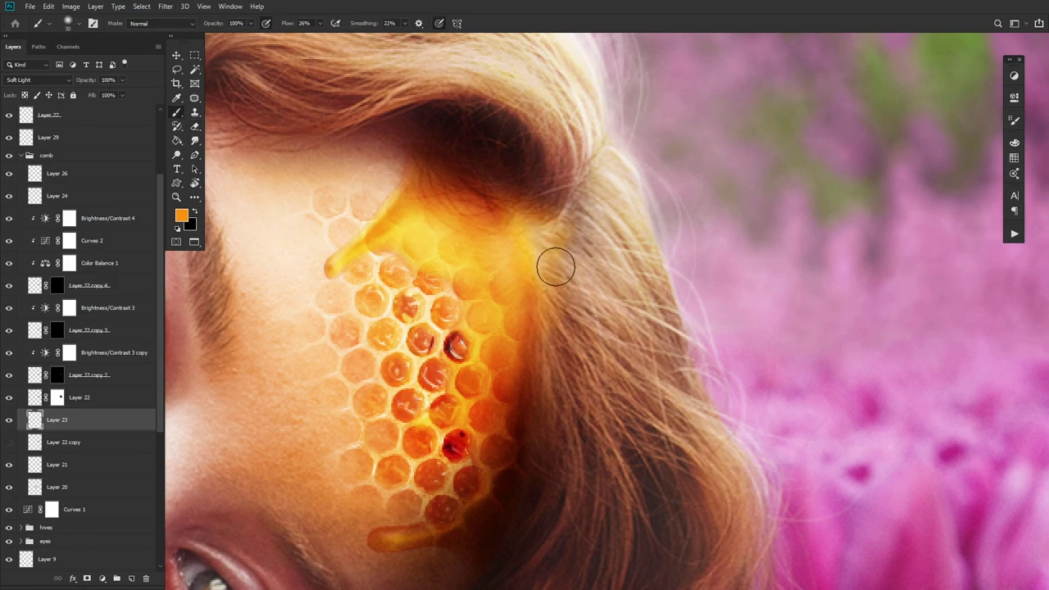
pyautogui.press('e')
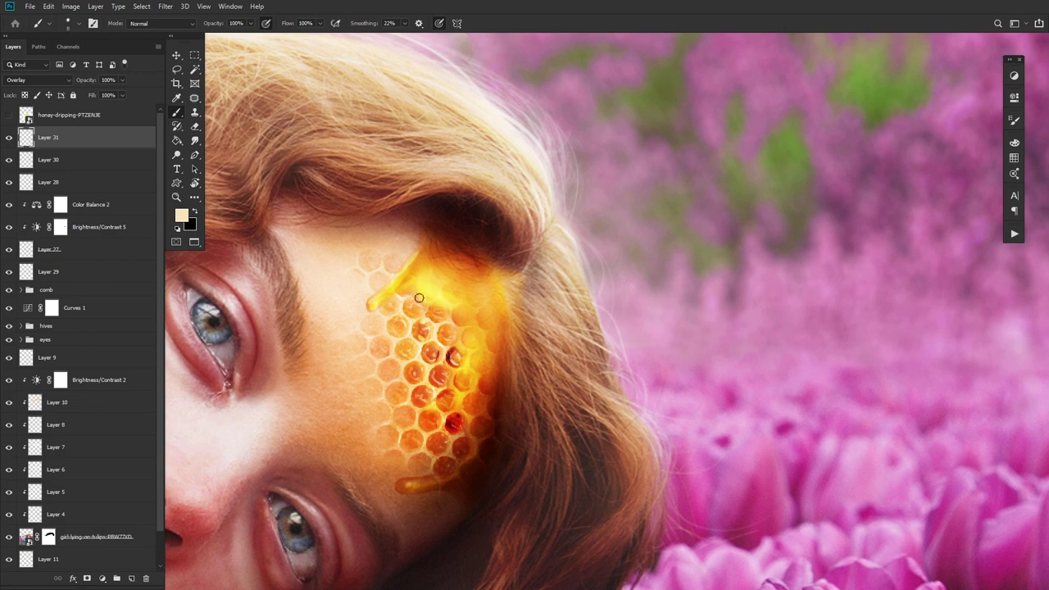
# Step: Set a near-white foreground colour and paint small highlights over the honeycomb cells on the Overlay Layer 31
pyautogui.click(182, 215)
pyautogui.click(308, 382)
pyautogui.click(537, 372)
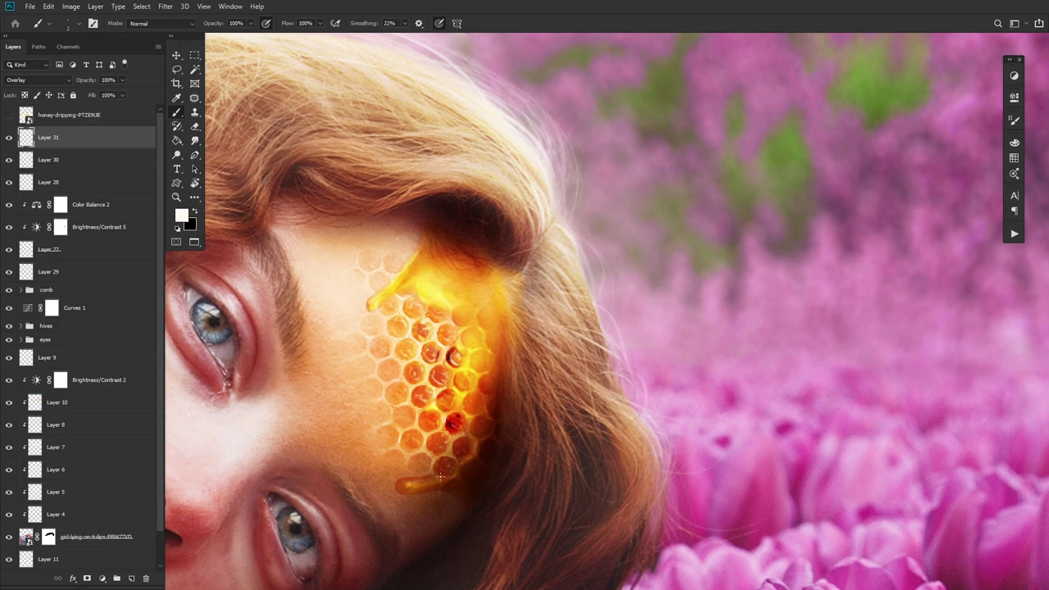
pyautogui.press('x')
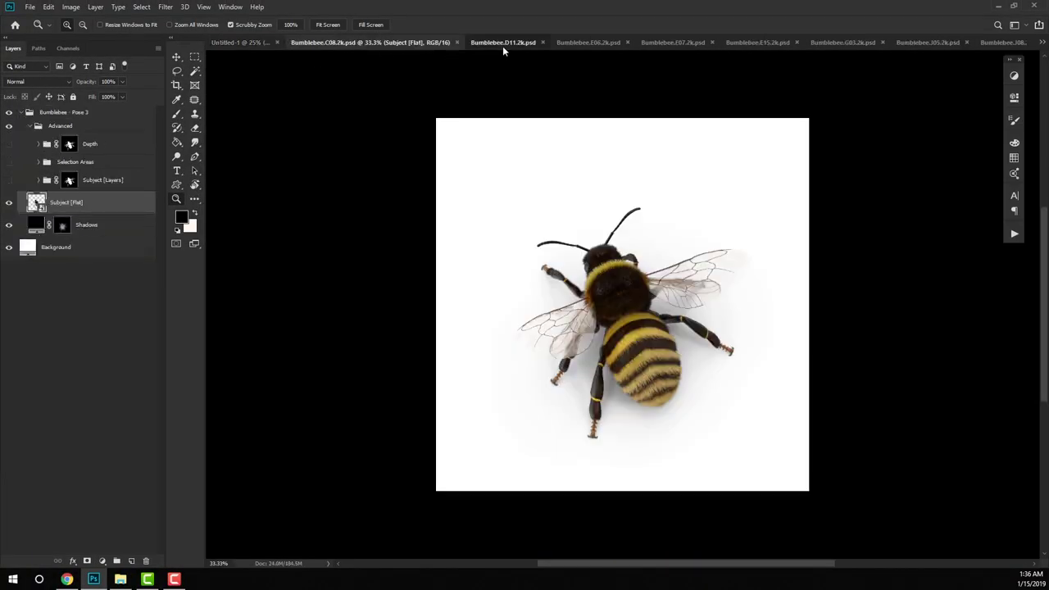
# Step: Look through the open Bumblebee documents to compare bee poses and choose Bumblebee.E15.2k.psd
pyautogui.click(503, 46)
pyautogui.click(586, 40)
pyautogui.click(682, 39)
pyautogui.click(744, 43)
pyautogui.click(820, 42)
pyautogui.click(913, 40)
pyautogui.click(996, 43)
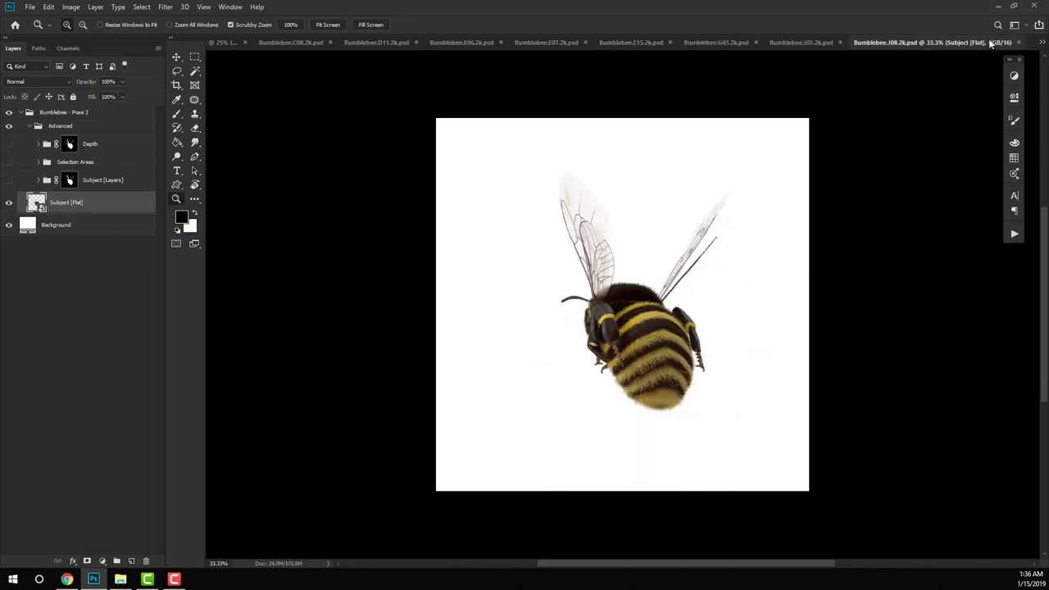
pyautogui.click(1041, 42)
pyautogui.click(1042, 43)
pyautogui.click(687, 41)
pyautogui.click(655, 44)
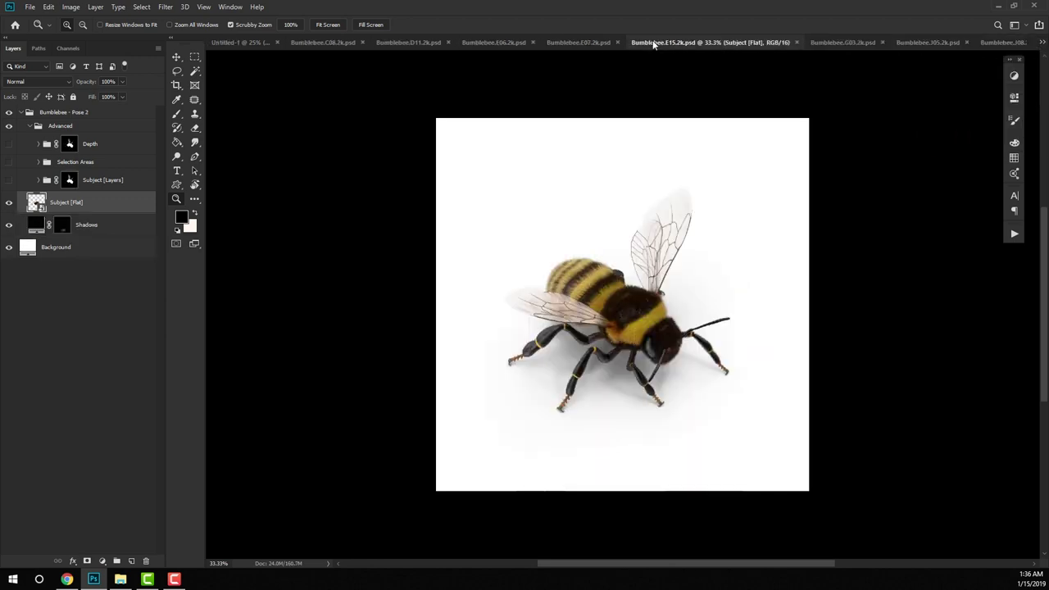
# Step: Float Bumblebee.E15.2k.psd in its own window over Untitled-1 and delete its Advanced group with all the subgroups inside
pyautogui.moveTo(653, 44); pyautogui.dragTo(653, 180)
pyautogui.click(247, 43)
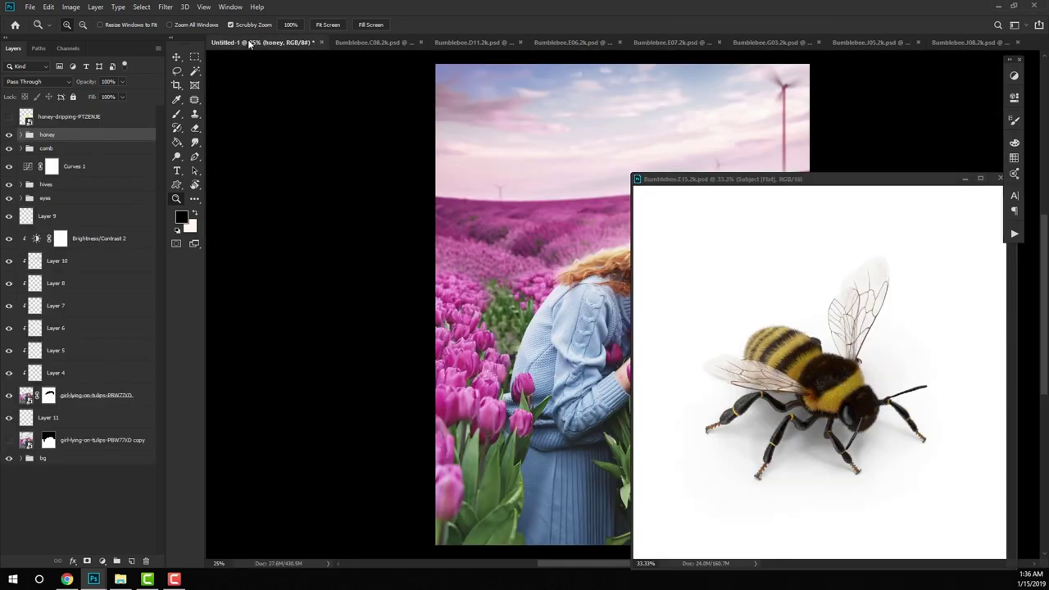
pyautogui.click(683, 286)
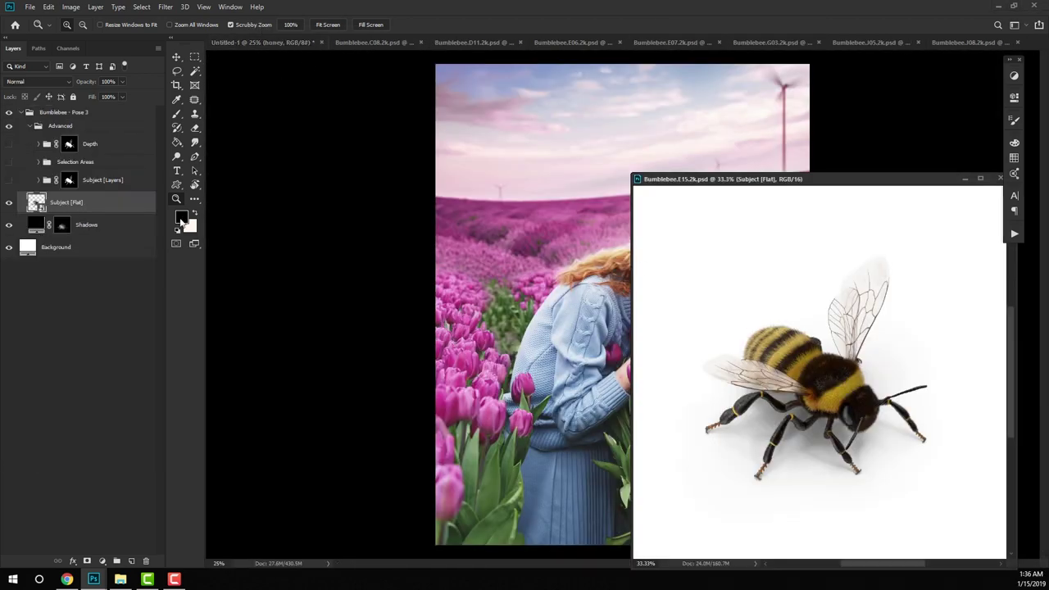
pyautogui.click(97, 181)
pyautogui.keyDown('shift'); pyautogui.click(106, 145); pyautogui.keyUp('shift')
pyautogui.press('Delete')
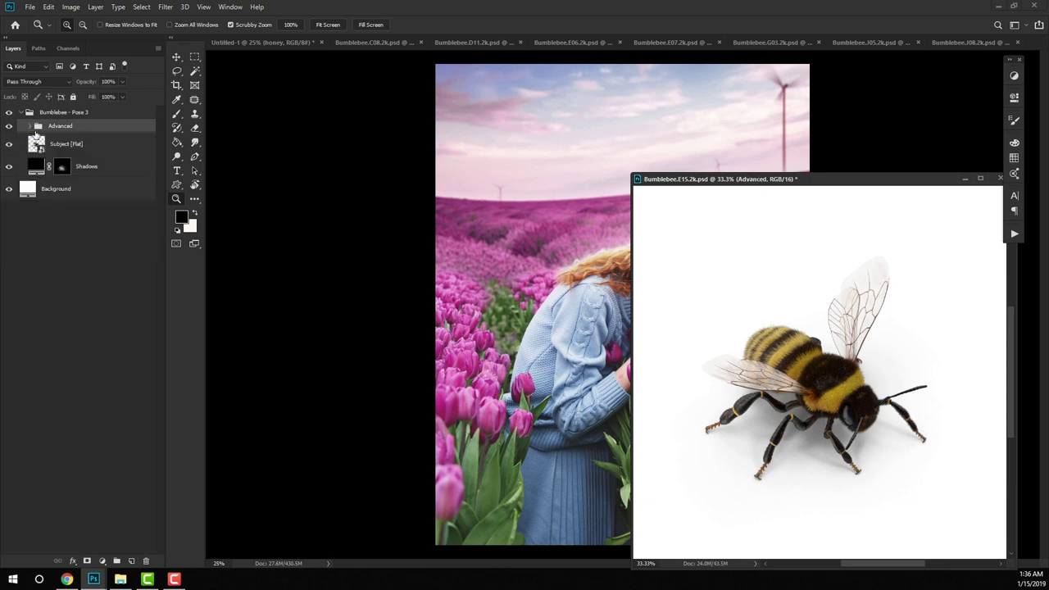
pyautogui.press('Delete')
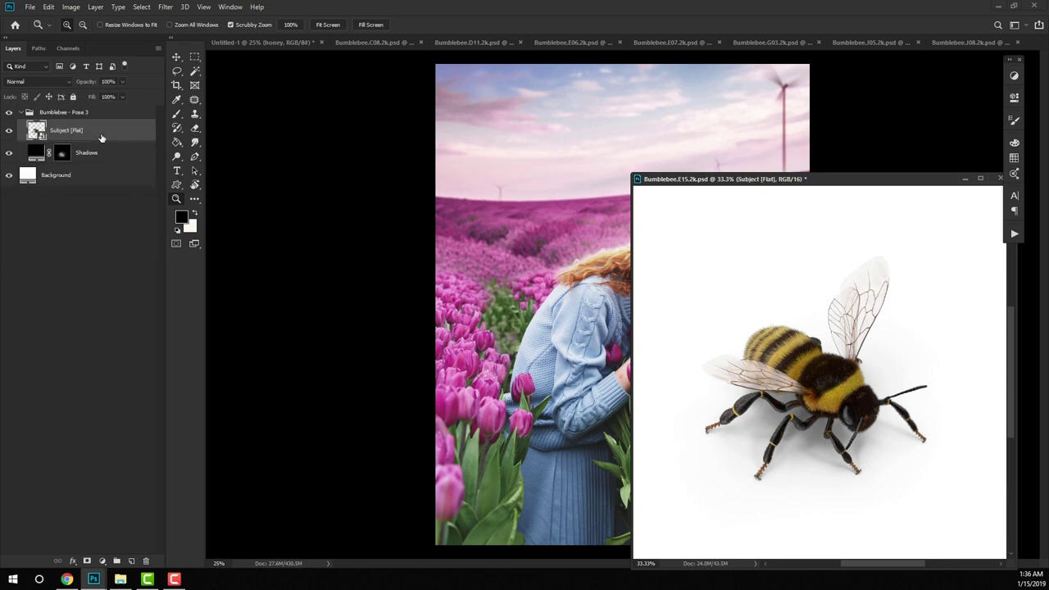
# Step: Copy the Bumblebee - Pose 3 group into the Untitled-1 composite and close the bee document
pyautogui.click(20, 111)
pyautogui.moveTo(103, 113); pyautogui.dragTo(565, 332)
pyautogui.click(518, 224)
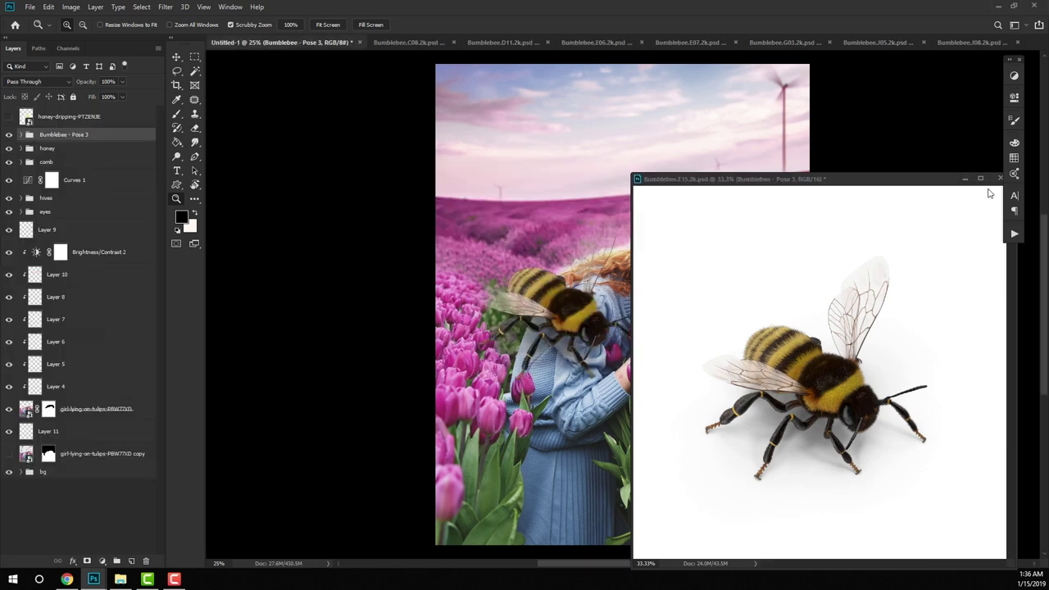
pyautogui.moveTo(936, 179); pyautogui.dragTo(657, 120)
pyautogui.click(687, 115)
# Step: Scale down the Bumblebee - Pose 3 group proportionally and place it on the girl's forehead beside the honeycomb
pyautogui.moveTo(641, 340); pyautogui.dragTo(750, 358)
pyautogui.press('v')
pyautogui.moveTo(610, 367); pyautogui.dragTo(564, 211)
pyautogui.moveTo(676, 430); pyautogui.dragTo(479, 205)
pyautogui.moveTo(430, 197); pyautogui.dragTo(448, 347)
pyautogui.moveTo(496, 158); pyautogui.dragTo(374, 355)
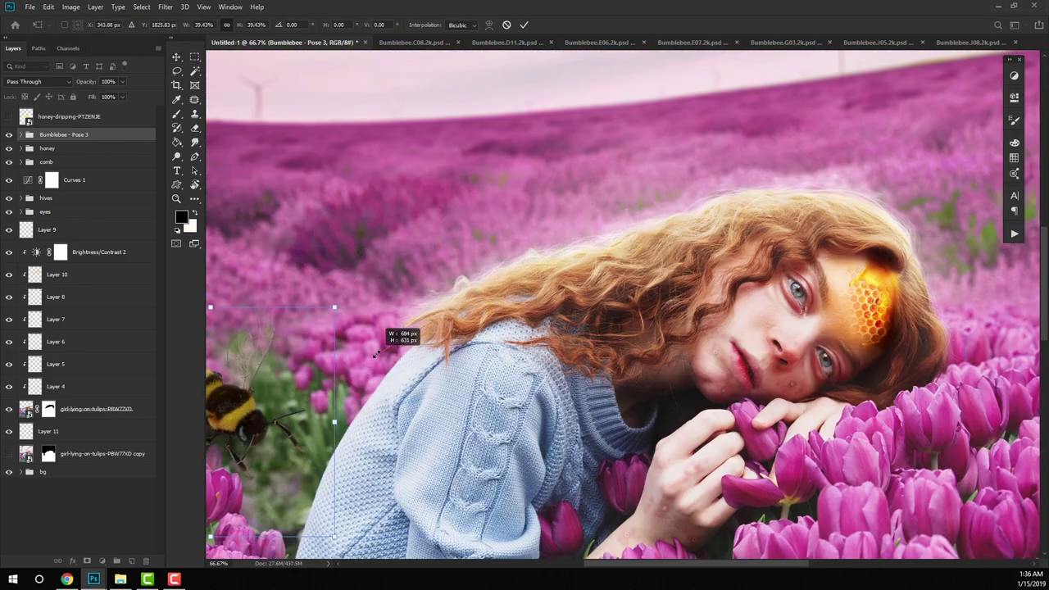
pyautogui.moveTo(289, 423); pyautogui.dragTo(768, 275)
pyautogui.moveTo(768, 274); pyautogui.dragTo(457, 255)
pyautogui.moveTo(253, 370)
pyautogui.mouseDown()
pyautogui.moveTo(442, 217)
pyautogui.moveTo(451, 188)
pyautogui.moveTo(527, 228)
pyautogui.moveTo(525, 239)
pyautogui.mouseUp()
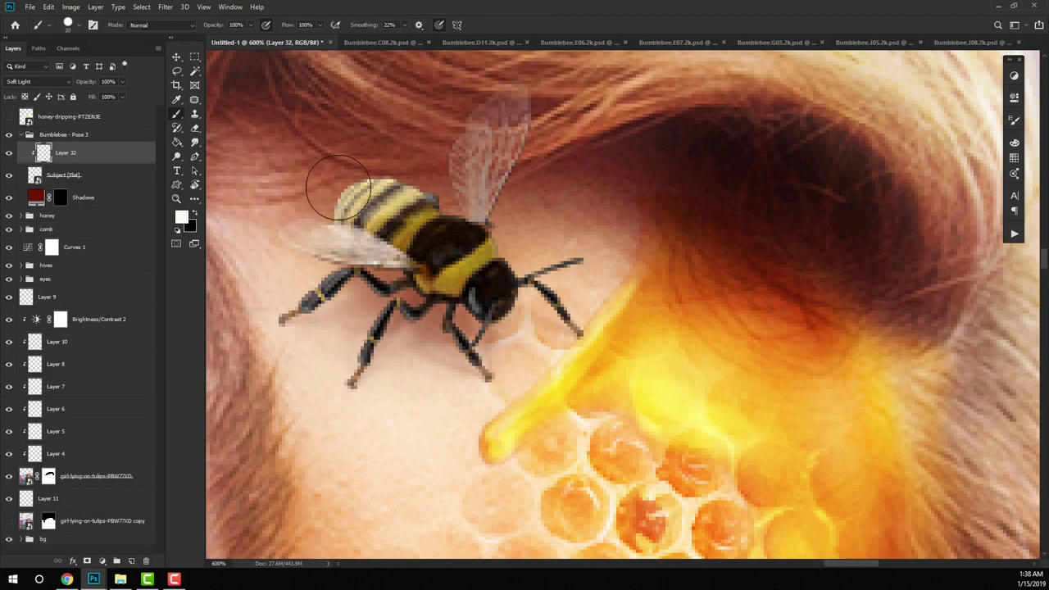
# Step: Undo the last stroke, choose a softer brush and paint white highlights on the bee on Soft Light Layer 32
pyautogui.hotkey('ctrl', 'z')
pyautogui.click(78, 26)
pyautogui.doubleClick(206, 175)
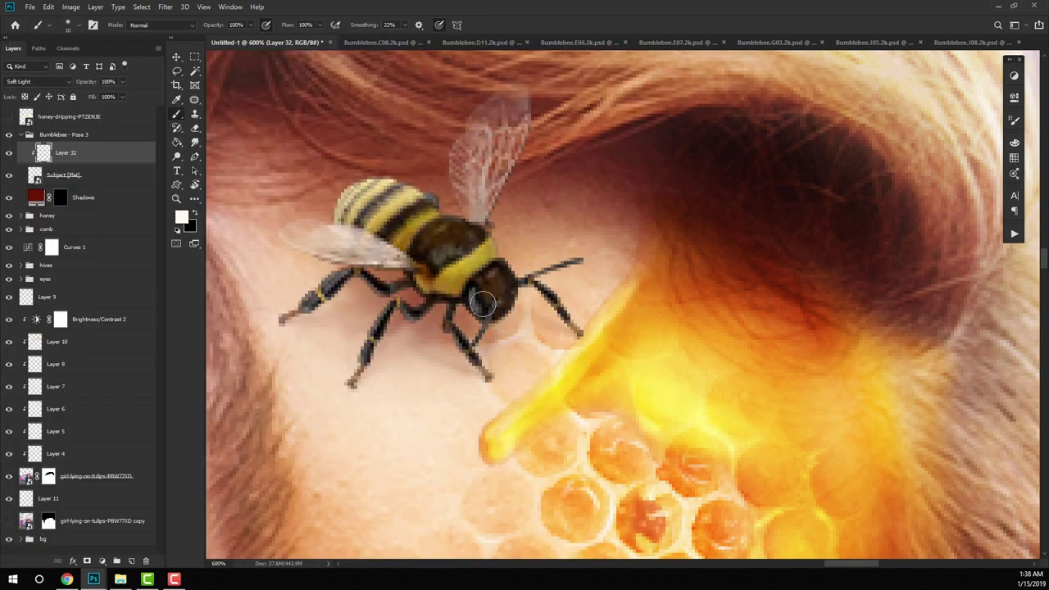
pyautogui.press(']')
pyautogui.press(']')
pyautogui.press(']')
pyautogui.press(']')
pyautogui.press(']')
pyautogui.press(']')
pyautogui.press(']')
pyautogui.press(']')
pyautogui.press('[')
pyautogui.moveTo(394, 216); pyautogui.dragTo(465, 273)
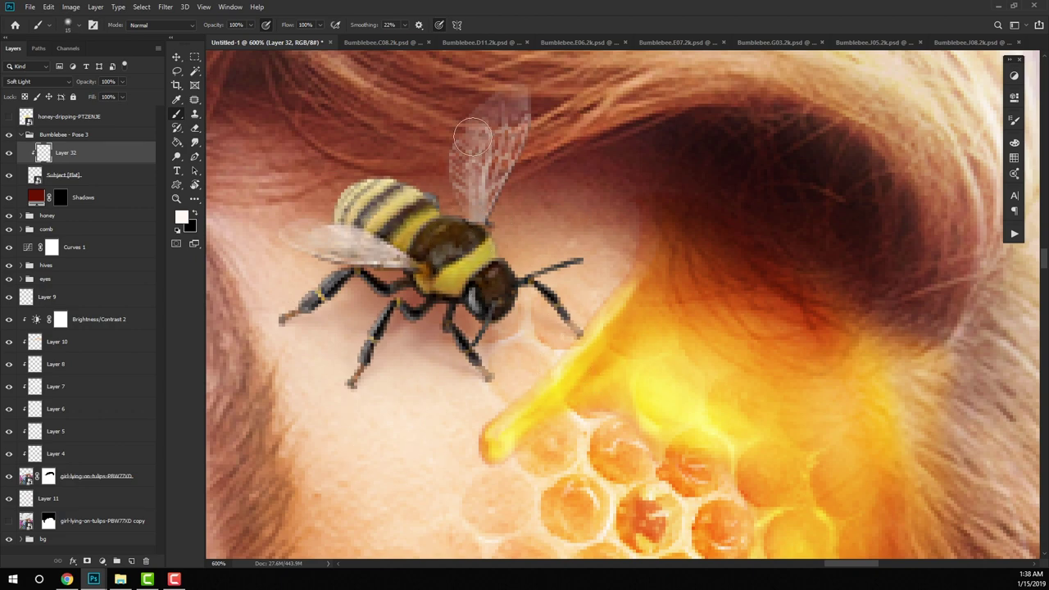
# Step: Paint black shading on the bee's body on Soft Light Layer 32
pyautogui.click(177, 198)
pyautogui.moveTo(405, 248)
pyautogui.mouseDown()
pyautogui.moveTo(274, 261)
pyautogui.moveTo(374, 281)
pyautogui.mouseUp()
pyautogui.press('b')
pyautogui.press('x')
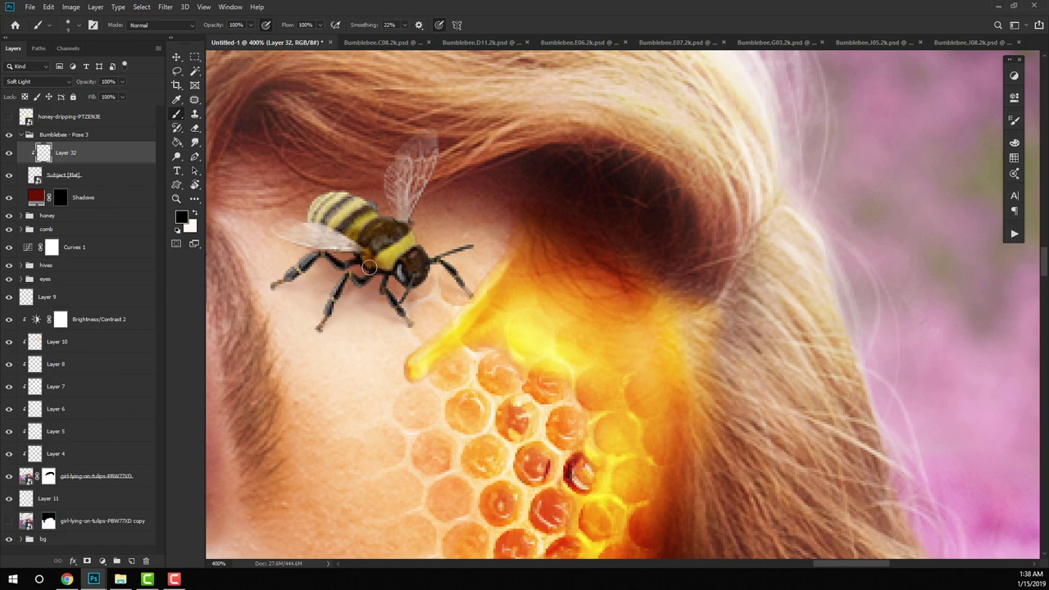
pyautogui.doubleClick(176, 198)
pyautogui.moveTo(496, 366); pyautogui.dragTo(374, 326)
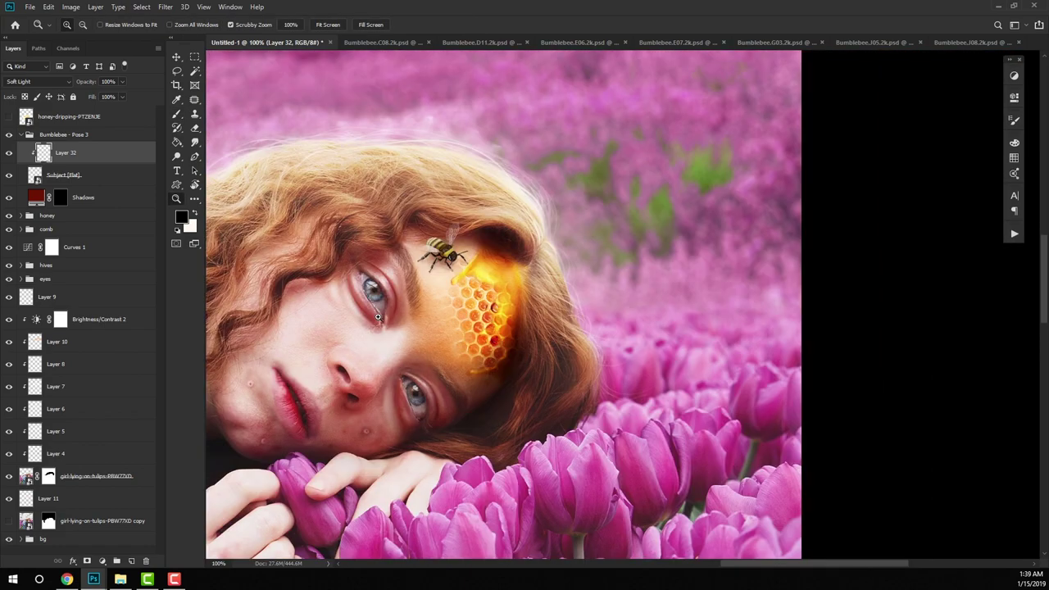
# Step: Add Layer 33 clipped above Layer 32 and paint fine white highlights on the bee with a smaller brush
pyautogui.click(456, 275)
pyautogui.click(456, 275)
pyautogui.click(131, 560)
pyautogui.press('x')
pyautogui.press('b')
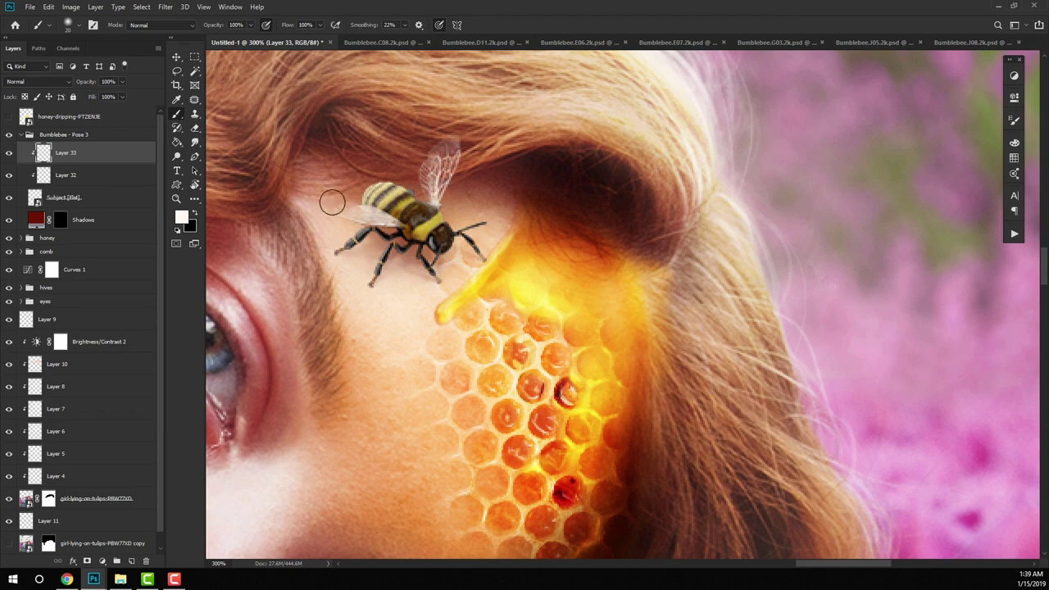
pyautogui.press('[')
pyautogui.press('[')
pyautogui.press('[')
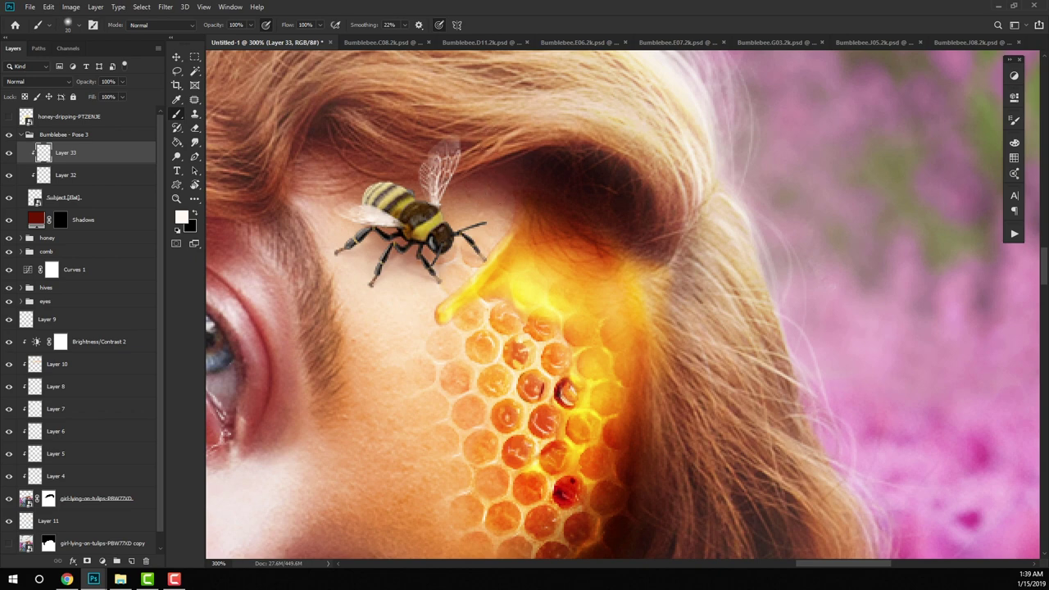
# Step: Add a Curves adjustment clipped to the bee, moving the white point inward and adding a point in the shadows
pyautogui.click(143, 123)
pyautogui.click(127, 138)
pyautogui.click(1014, 75)
pyautogui.click(808, 113)
pyautogui.moveTo(107, 152)
pyautogui.mouseDown()
pyautogui.moveTo(106, 134)
pyautogui.moveTo(121, 161)
pyautogui.mouseUp()
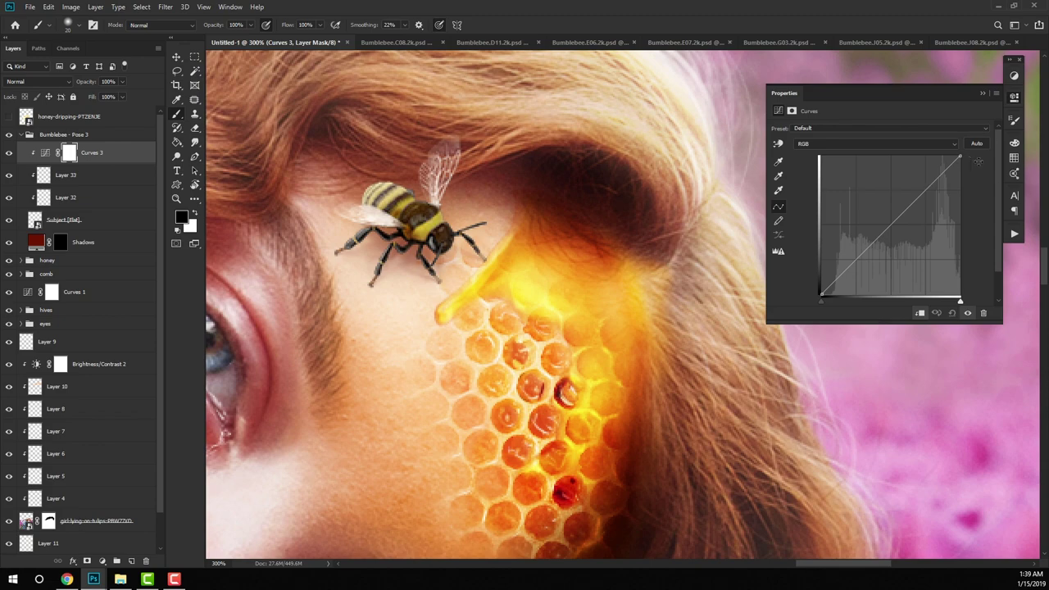
pyautogui.moveTo(961, 157); pyautogui.dragTo(940, 145)
pyautogui.moveTo(837, 274); pyautogui.dragTo(840, 271)
pyautogui.doubleClick(176, 199)
pyautogui.moveTo(489, 387); pyautogui.dragTo(431, 385)
pyautogui.click(474, 247)
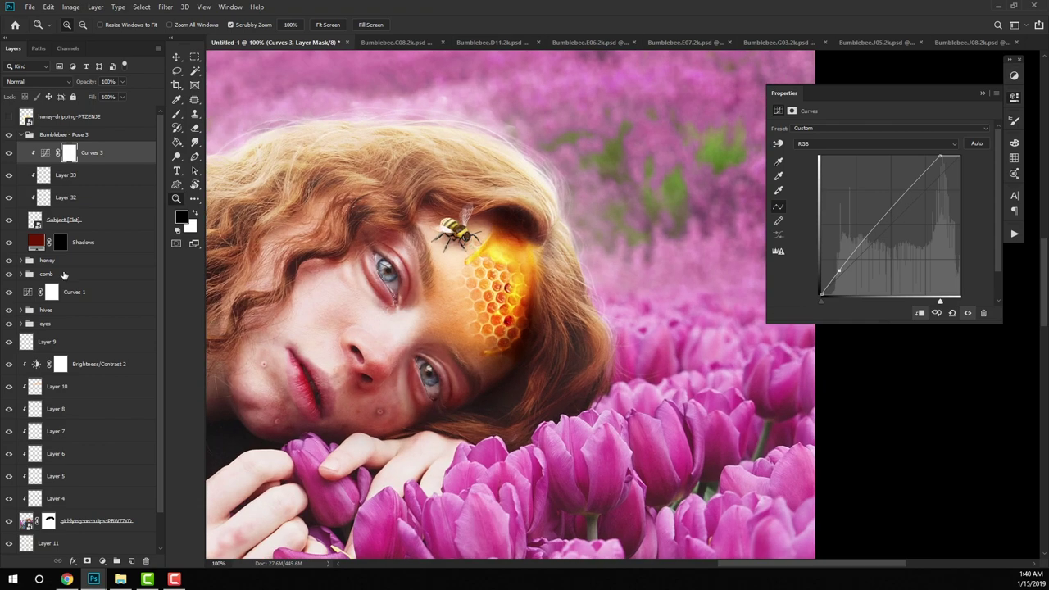
# Step: Add a clipped Brightness/Contrast adjustment above Layer 33 with brightness 8 and contrast -23, and adjust Layer 32's opacity
pyautogui.click(113, 177)
pyautogui.click(1014, 75)
pyautogui.click(799, 104)
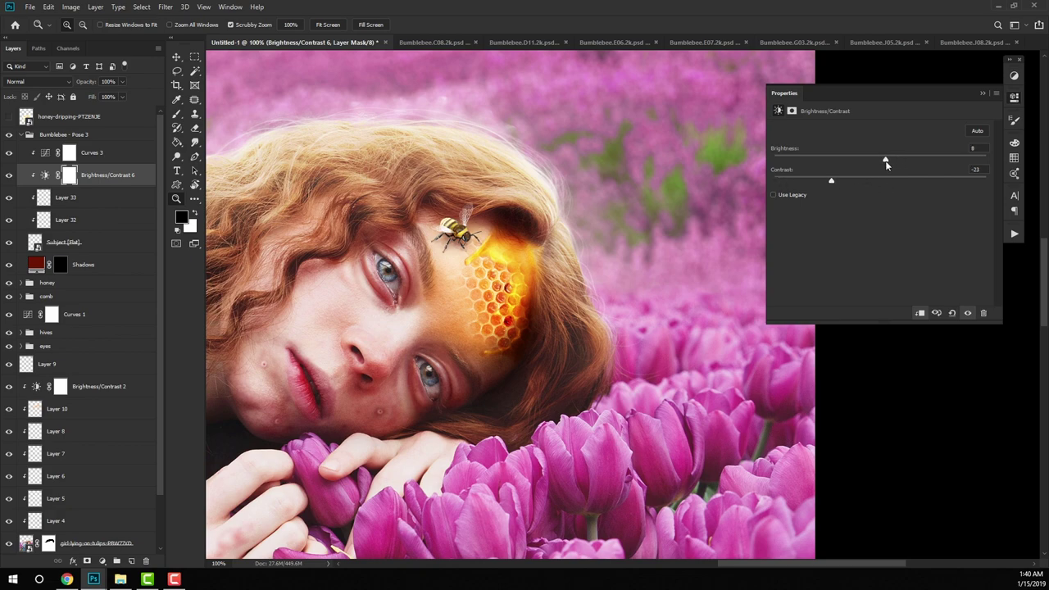
pyautogui.keyDown('alt'); pyautogui.click(494, 256); pyautogui.keyUp('alt')
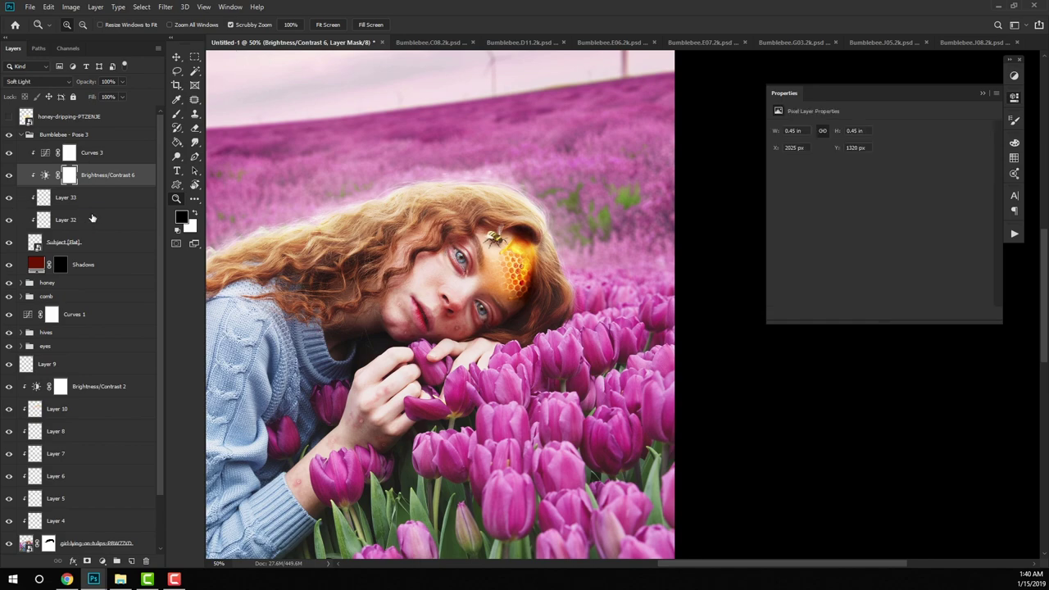
pyautogui.click(65, 220)
pyautogui.click(79, 82)
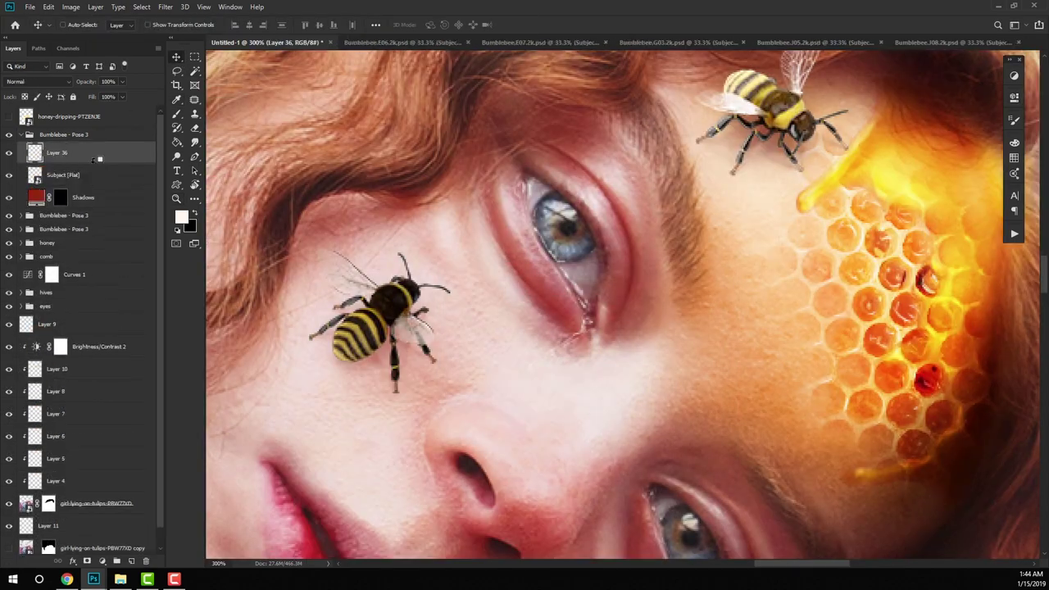
# Step: Shade the cheek bee on the clipped Soft Light Layer 36, and add another layer above it for white highlights
pyautogui.press('b')
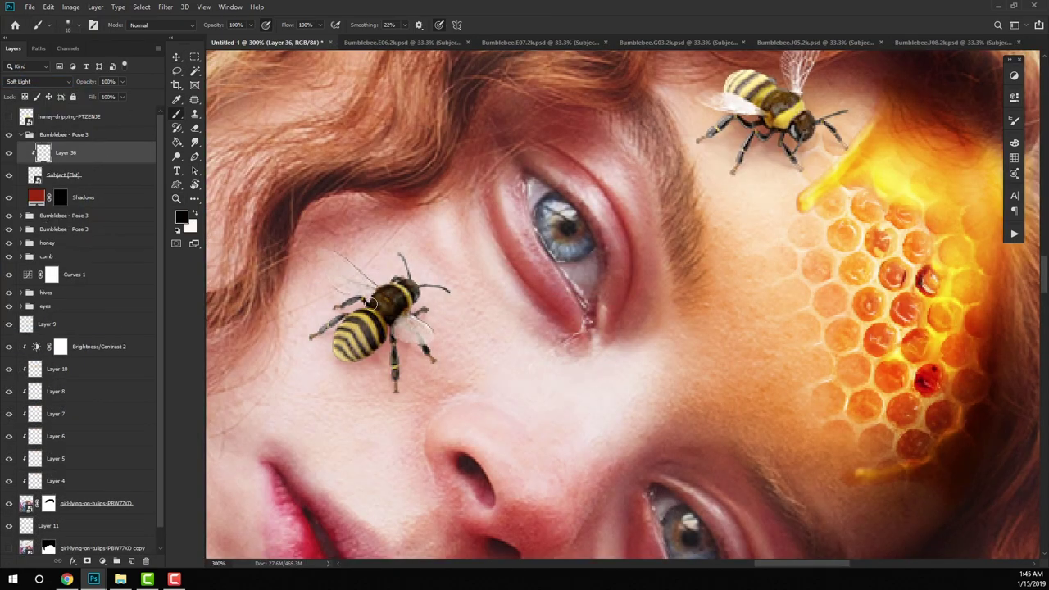
pyautogui.hotkey('ctrl', 'shift', 'alt', 'n')
pyautogui.press('x')
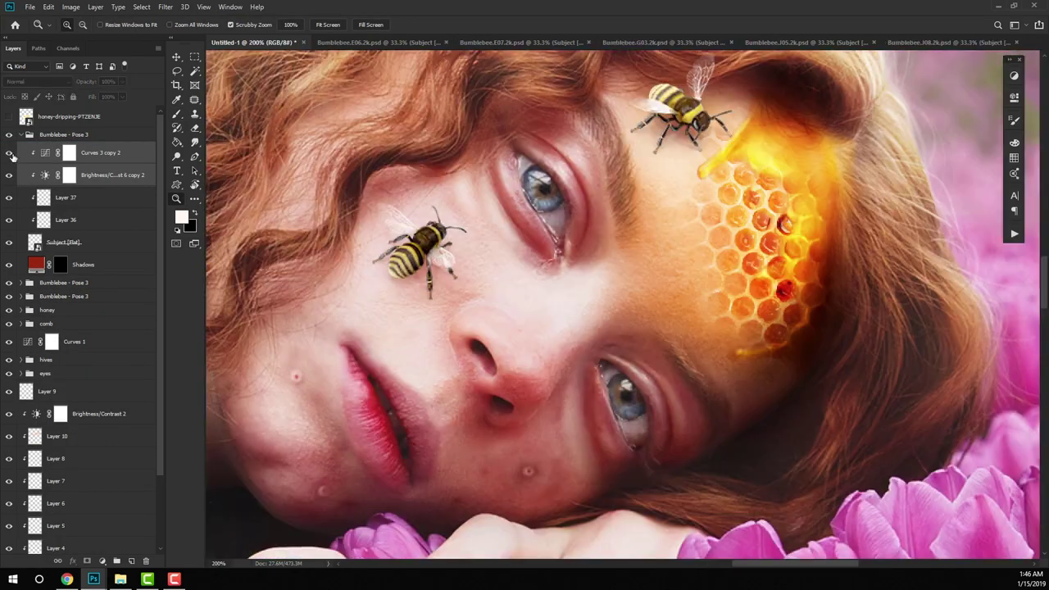
# Step: Rotate the whole Bumblebee - Pose 3 group on the girl's cheek
pyautogui.hotkey('alt', '[')
pyautogui.hotkey('alt', '[')
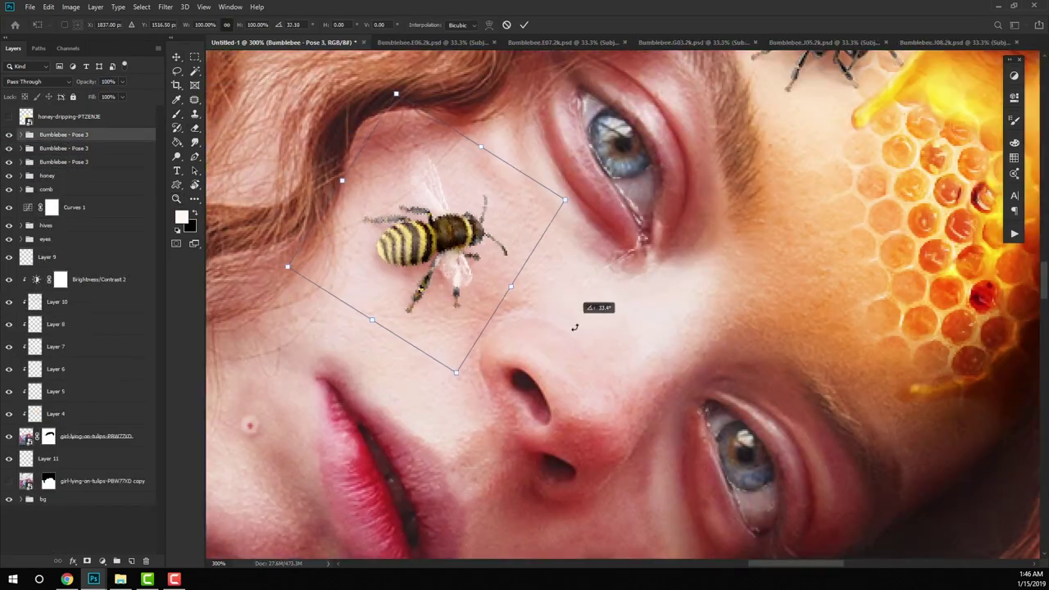
pyautogui.moveTo(574, 320); pyautogui.dragTo(468, 218)
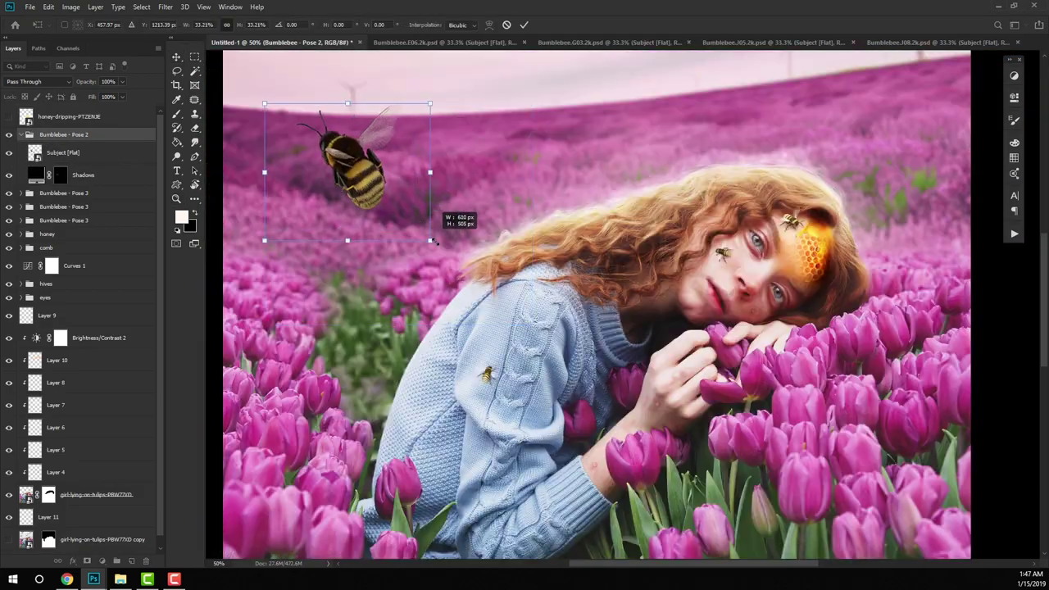
# Step: Flip the Bumblebee - Pose 2 group above the flower field horizontally
pyautogui.rightClick(397, 131)
pyautogui.click(429, 265)
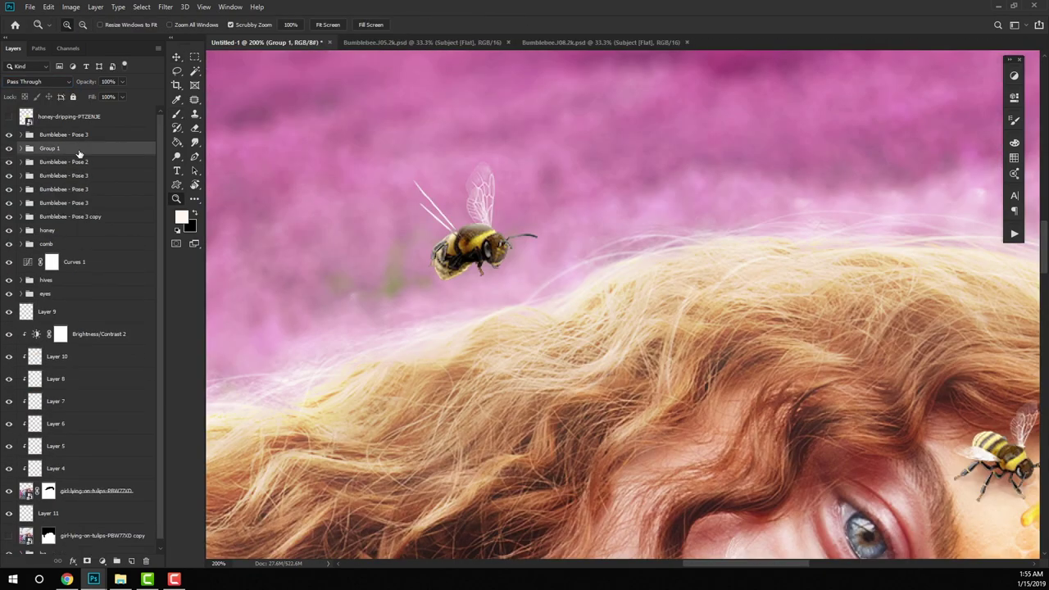
# Step: Merge Group 1, the bee flying above the hair, into one layer and convert it to a smart object
pyautogui.rightClick(86, 148)
pyautogui.click(115, 482)
pyautogui.rightClick(108, 151)
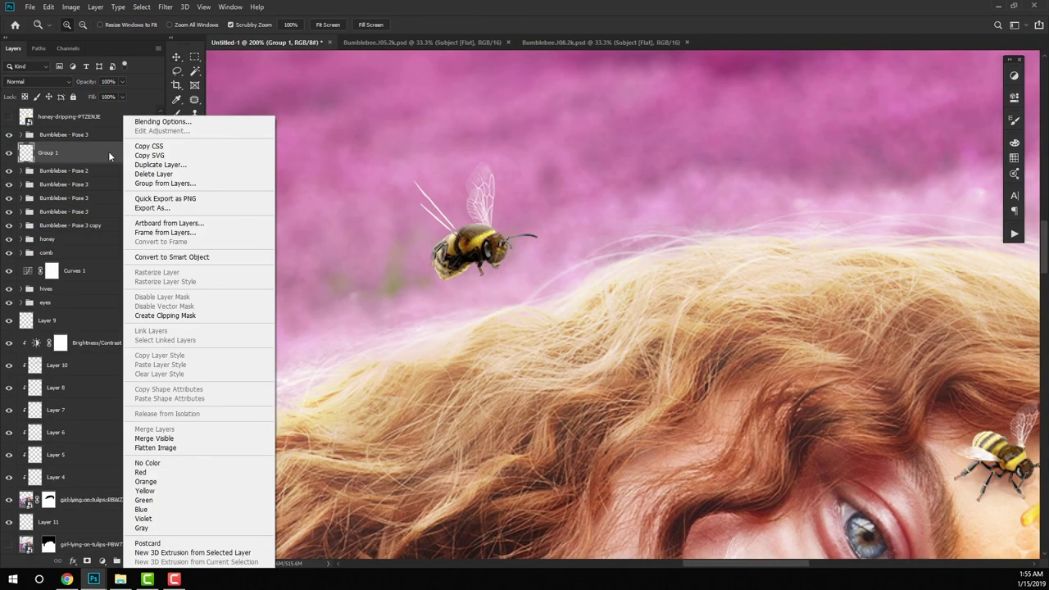
pyautogui.click(189, 256)
# Step: Apply a Motion Blur to the flying bee with an angle of -40° and a distance of 11 pixels
pyautogui.click(164, 7)
pyautogui.moveTo(242, 134)
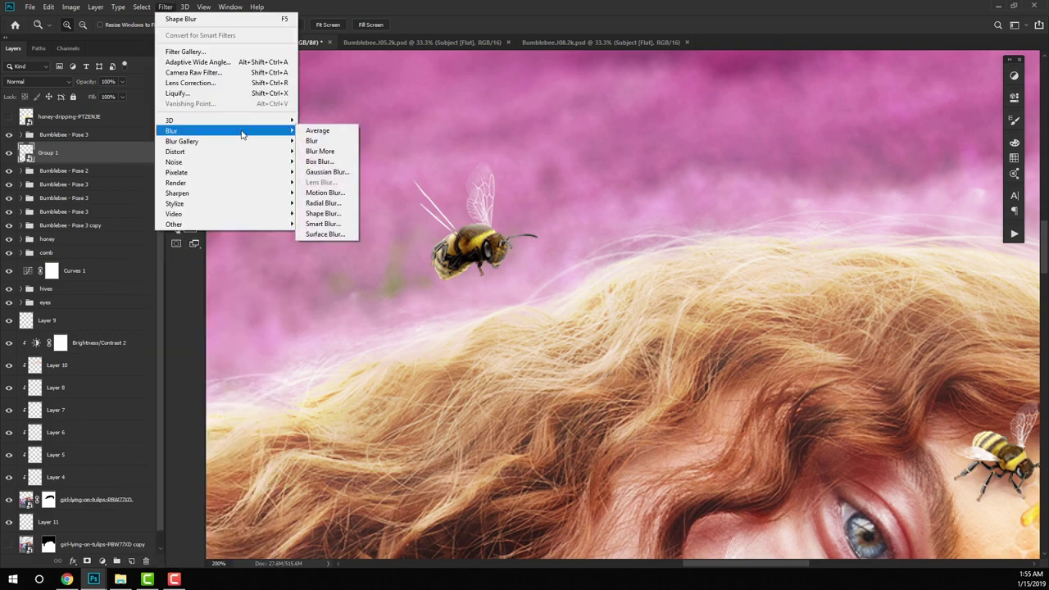
pyautogui.click(324, 192)
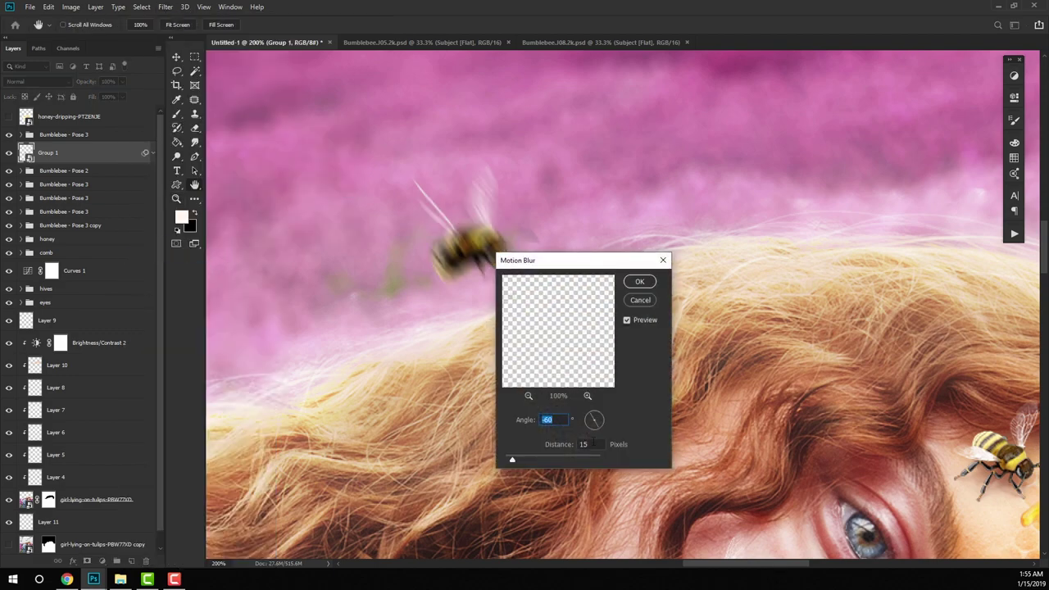
pyautogui.click(601, 426)
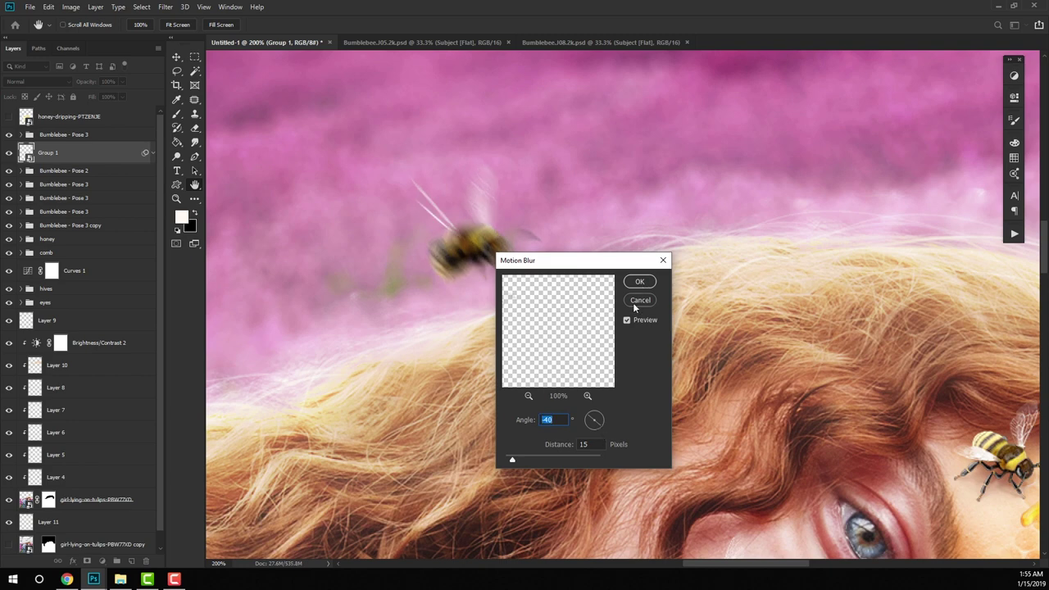
pyautogui.doubleClick(584, 445)
pyautogui.write('11')
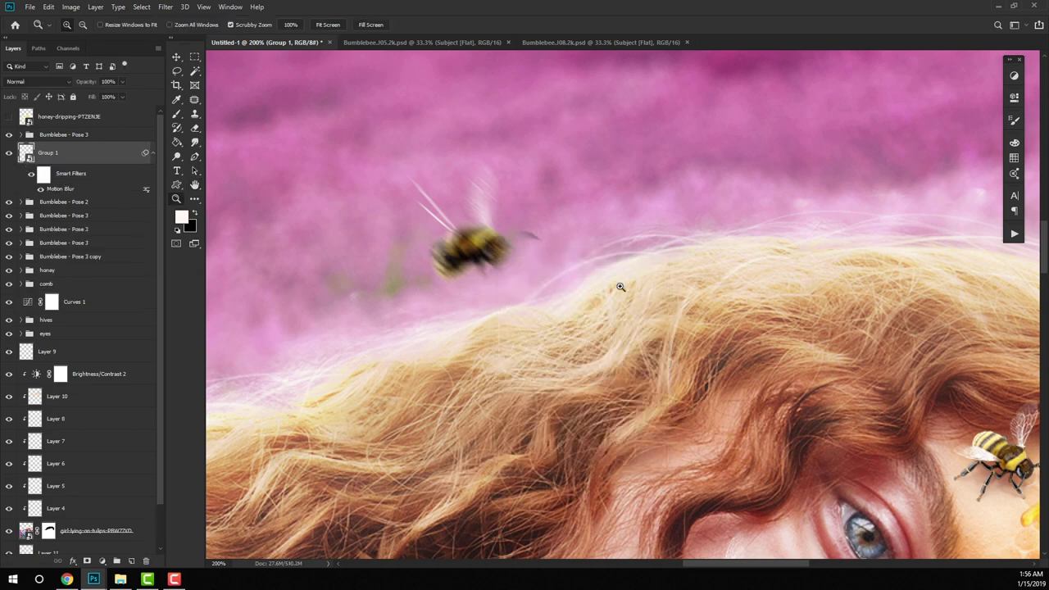
pyautogui.press('Return')
# Step: Invert the Motion Blur's filter mask to black and paint white over the flying bee's wings and rear to reveal the blur
pyautogui.press('z')
pyautogui.hotkey('ctrl', 'i')
pyautogui.click(474, 177)
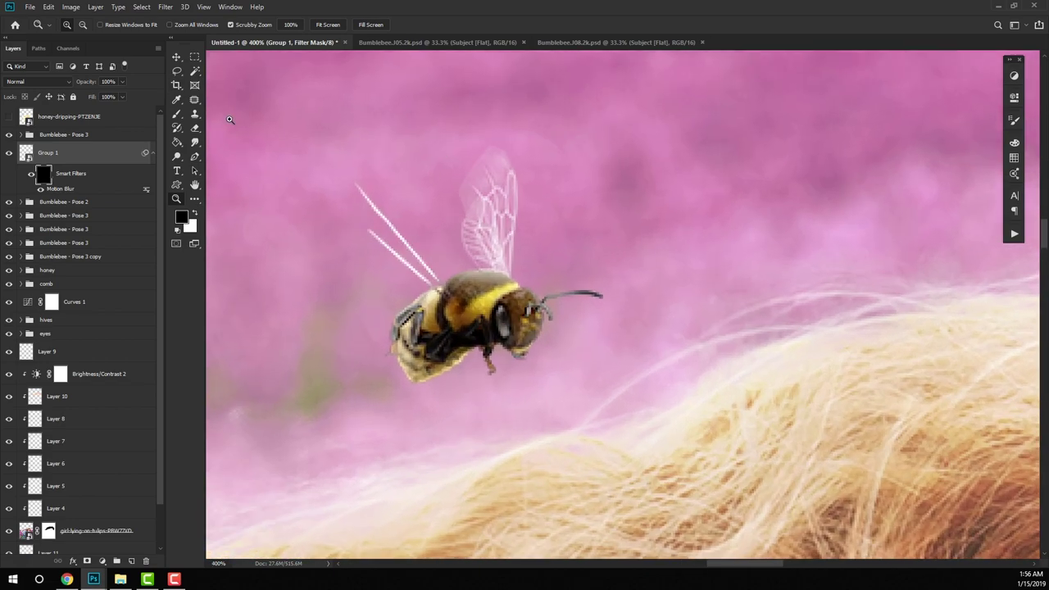
pyautogui.press('b')
pyautogui.press('x')
pyautogui.moveTo(462, 171)
pyautogui.mouseDown()
pyautogui.moveTo(545, 188)
pyautogui.moveTo(475, 234)
pyautogui.mouseUp()
pyautogui.hotkey('ctrl', 'z')
pyautogui.moveTo(498, 148)
pyautogui.mouseDown()
pyautogui.moveTo(470, 185)
pyautogui.moveTo(485, 148)
pyautogui.moveTo(493, 220)
pyautogui.mouseUp()
pyautogui.moveTo(377, 221)
pyautogui.mouseDown()
pyautogui.moveTo(421, 265)
pyautogui.moveTo(384, 298)
pyautogui.mouseUp()
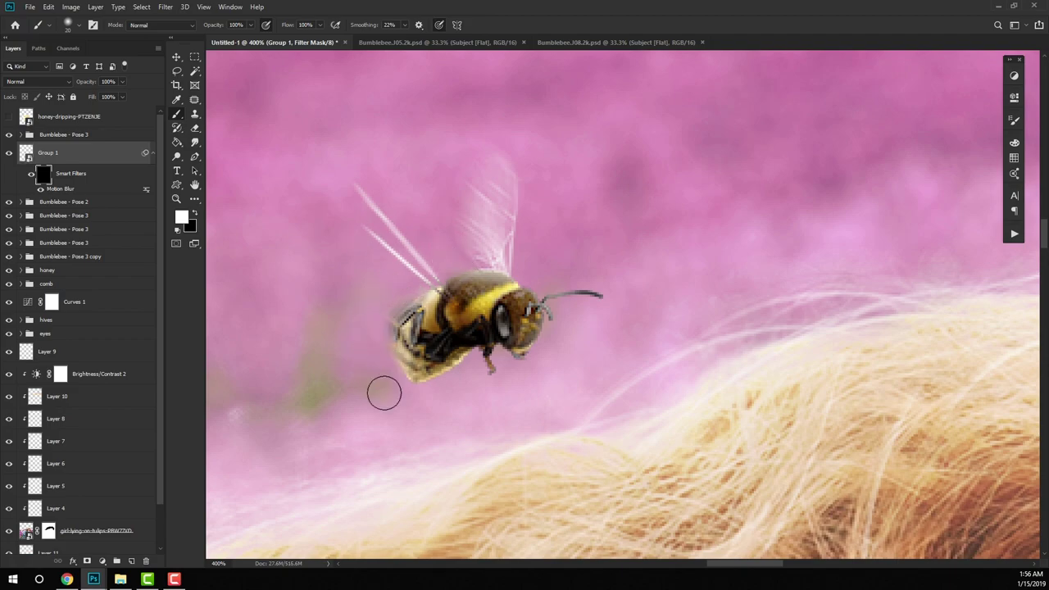
pyautogui.click(441, 294)
pyautogui.moveTo(412, 447); pyautogui.dragTo(501, 271)
pyautogui.doubleClick(176, 200)
pyautogui.moveTo(464, 432); pyautogui.dragTo(574, 213)
pyautogui.moveTo(459, 491); pyautogui.dragTo(554, 356)
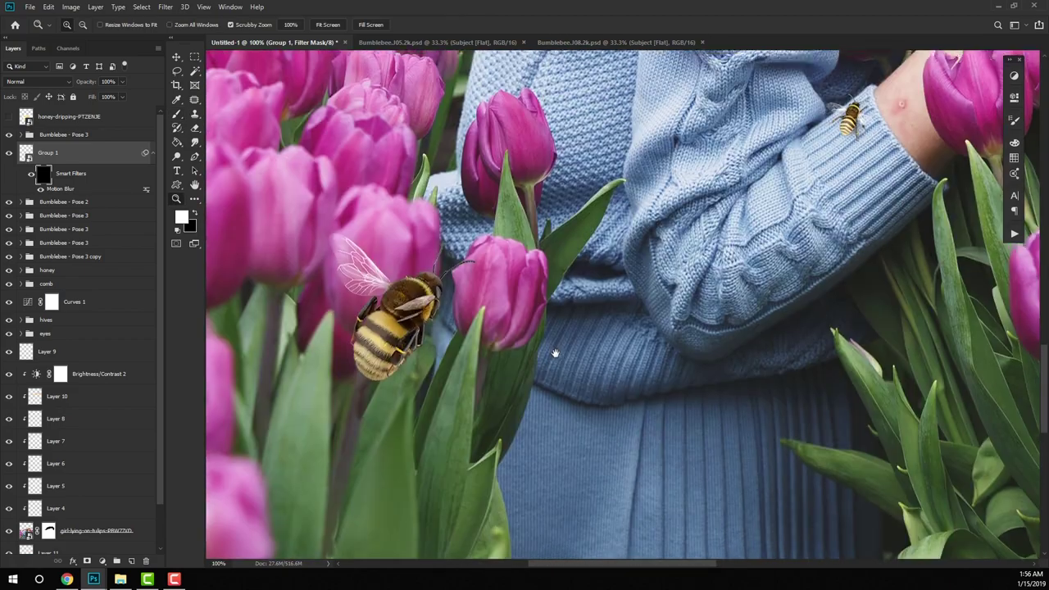
# Step: Merge the Bumblebee - Pose 2 group into a single layer and convert it to a smart object
pyautogui.rightClick(97, 152)
pyautogui.click(9, 159)
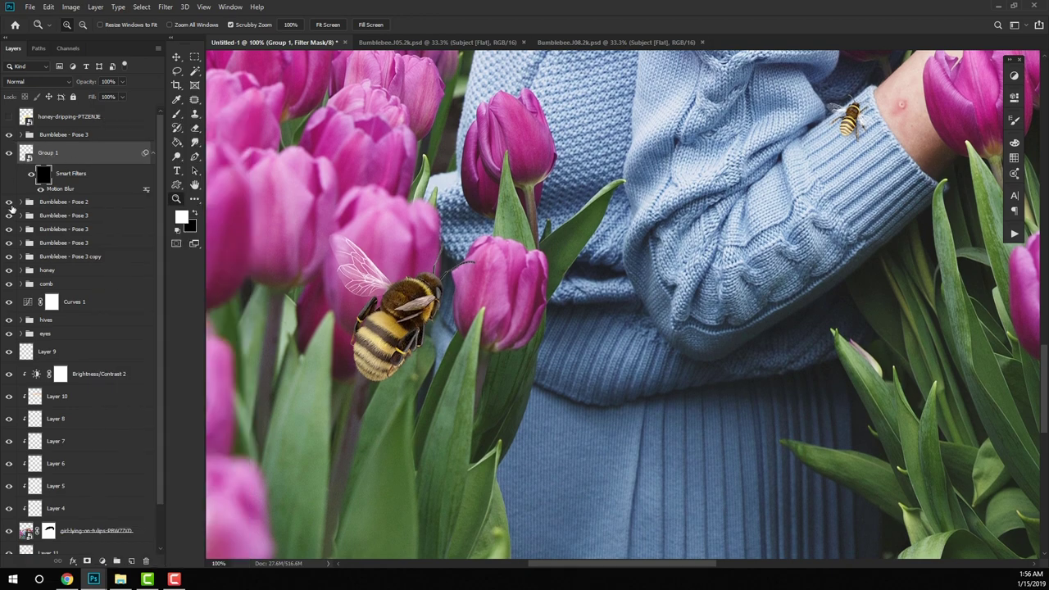
pyautogui.click(9, 202)
pyautogui.click(9, 203)
pyautogui.rightClick(83, 202)
pyautogui.click(133, 483)
pyautogui.rightClick(105, 208)
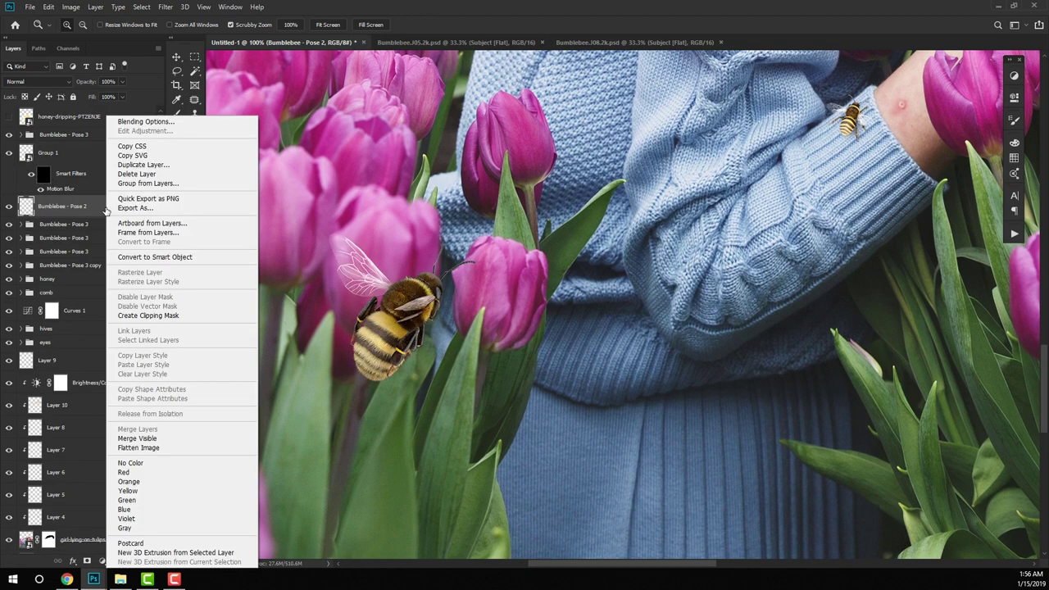
pyautogui.click(164, 257)
# Step: Copy Group 1's Motion Blur smart filter onto the Bumblebee - Pose 2 layer and invert its filter mask to black
pyautogui.moveTo(64, 190); pyautogui.dragTo(91, 211)
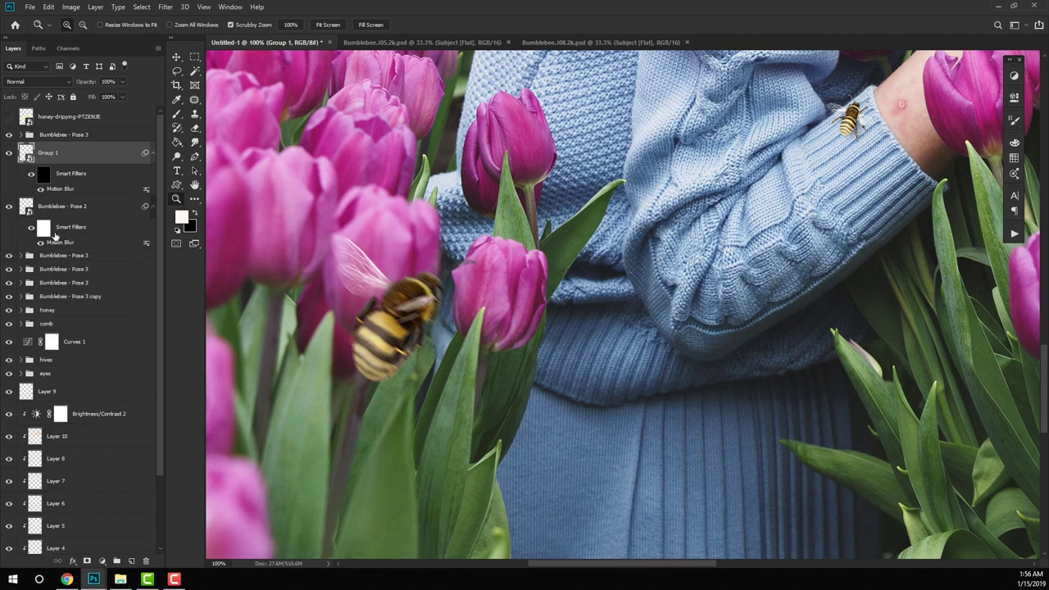
pyautogui.click(45, 230)
pyautogui.hotkey('ctrl', 'i')
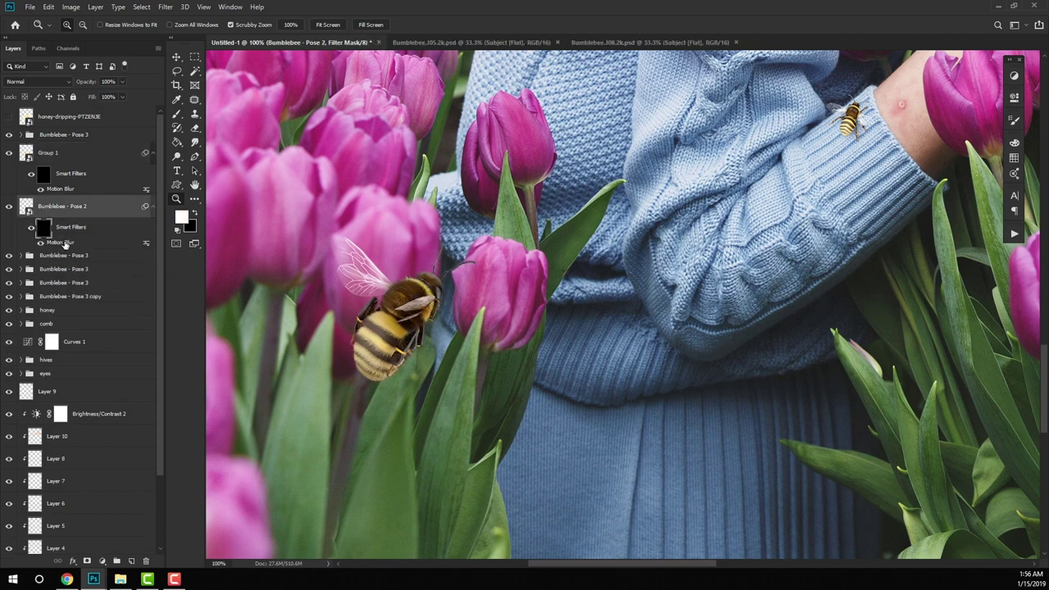
pyautogui.click(176, 114)
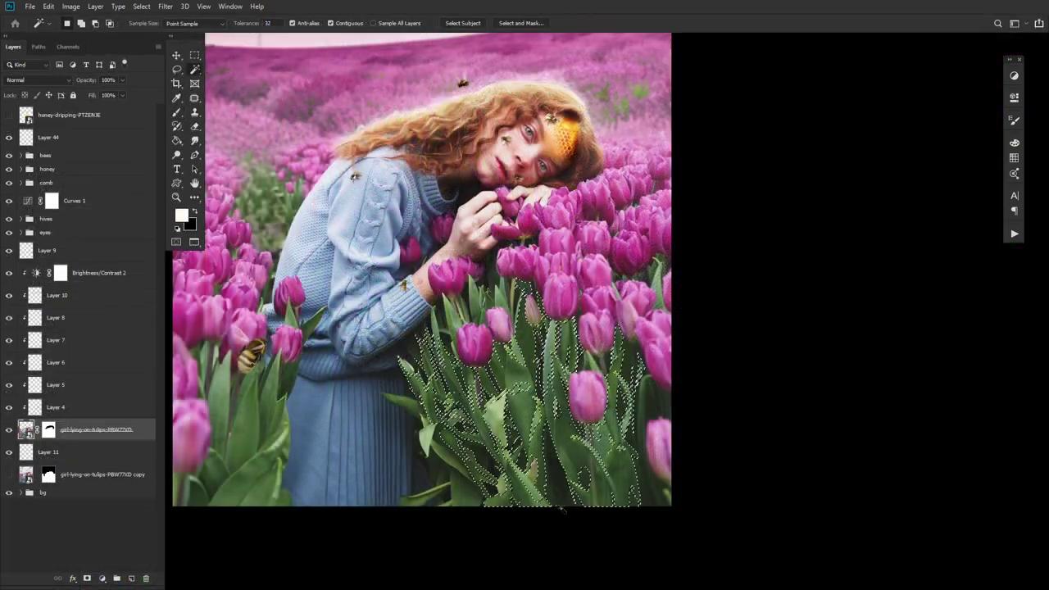
# Step: Extend the Magic Wand selection over more of the green tulip leaves beside the girl's skirt, leaving out the skirt
pyautogui.keyDown('shift'); pyautogui.click(508, 481); pyautogui.keyUp('shift')
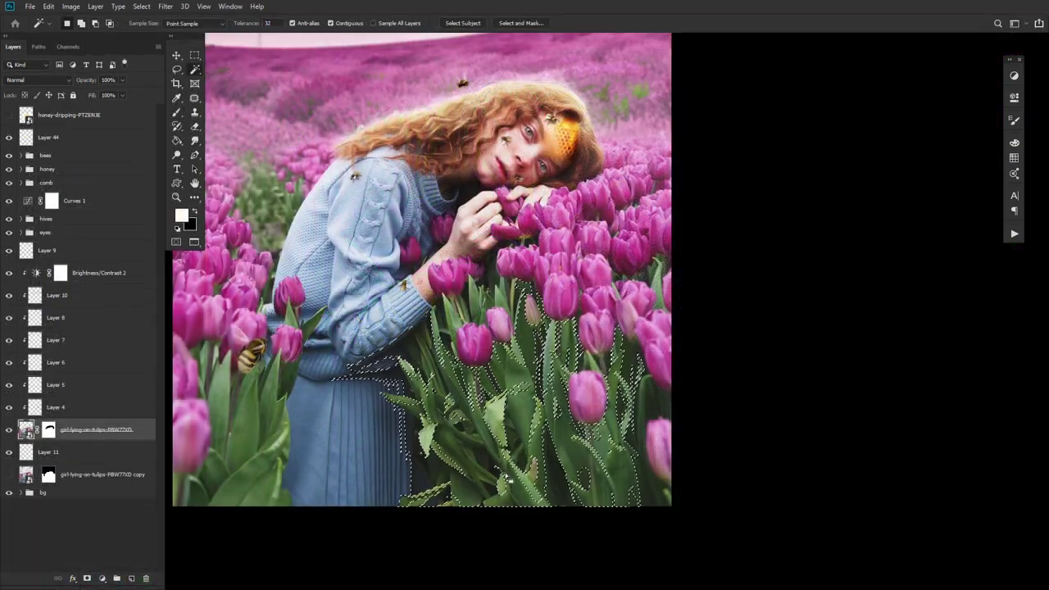
pyautogui.hotkey('ctrl', 'z')
pyautogui.keyDown('ctrl'); pyautogui.click(502, 431); pyautogui.keyUp('ctrl')
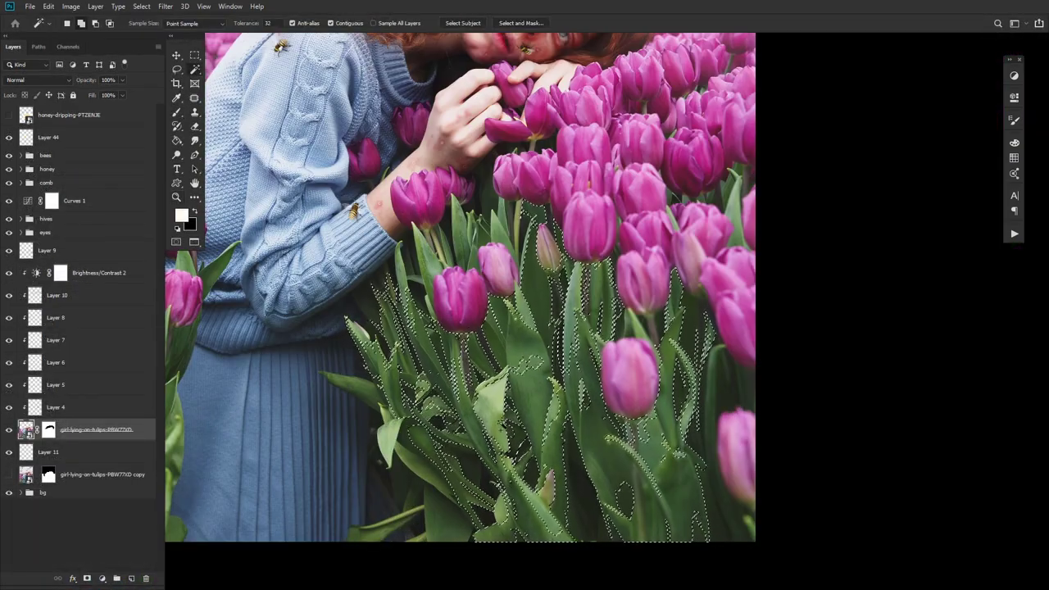
pyautogui.click(493, 392)
pyautogui.click(357, 384)
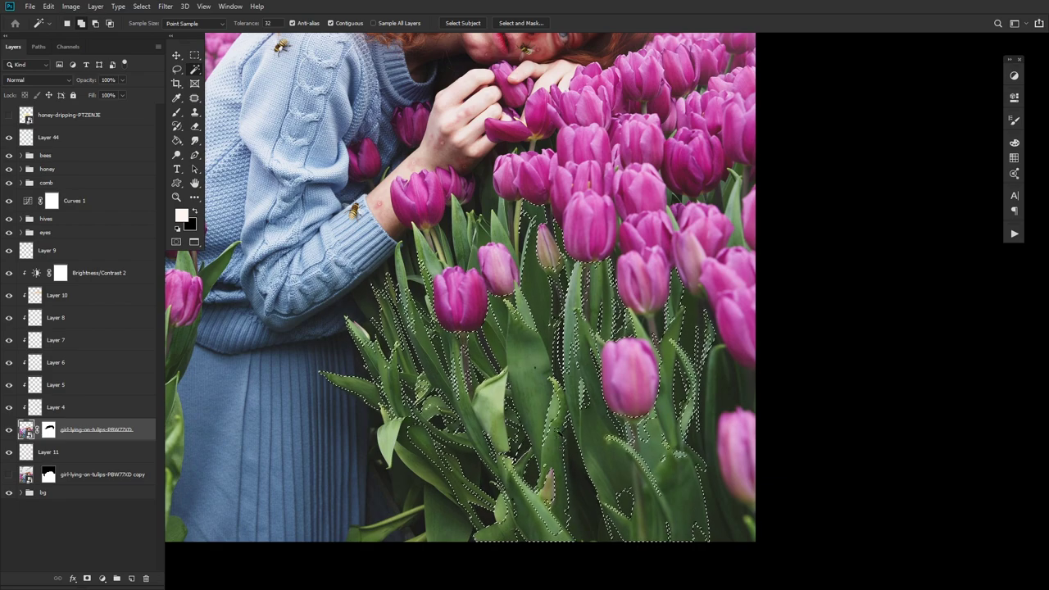
# Step: Copy the selected leaves from the girl-lying-on-tulips layer and paste them as a new layer above Layer 44
pyautogui.click(49, 6)
pyautogui.click(57, 82)
pyautogui.click(48, 136)
pyautogui.click(49, 5)
pyautogui.click(57, 103)
# Step: Enlarge the pasted leaves with the Move tool's transform controls so they rise in front of the girl and the tulips
pyautogui.click(176, 198)
pyautogui.keyDown('alt'); pyautogui.click(367, 246); pyautogui.keyUp('alt')
pyautogui.keyDown('alt'); pyautogui.click(367, 245); pyautogui.keyUp('alt')
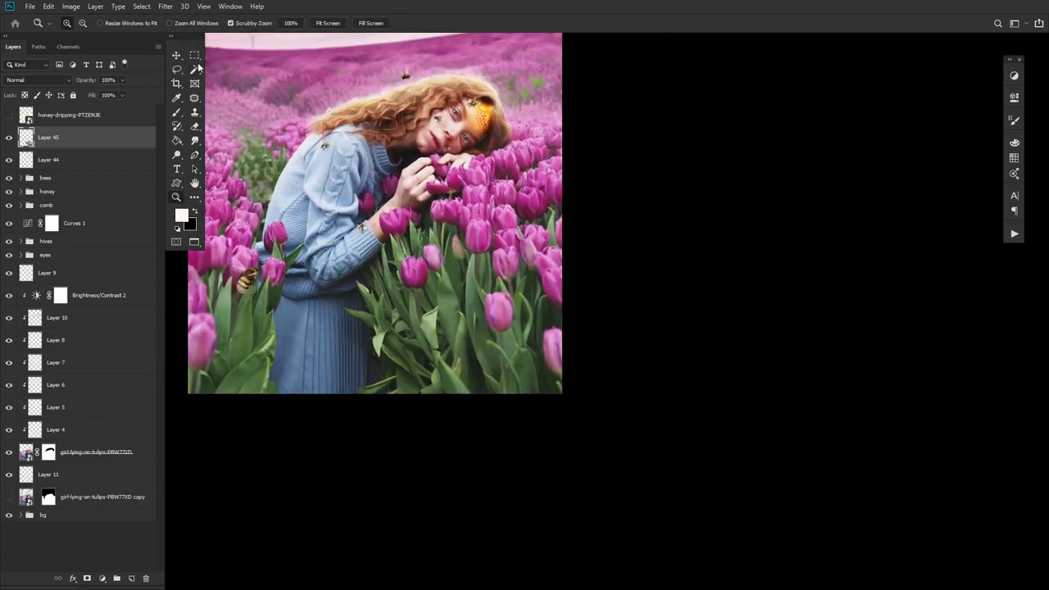
pyautogui.click(177, 55)
pyautogui.moveTo(345, 220); pyautogui.dragTo(244, 131)
pyautogui.moveTo(240, 263); pyautogui.dragTo(292, 262)
pyautogui.scroll(1, 369, 204)
pyautogui.click(524, 23)
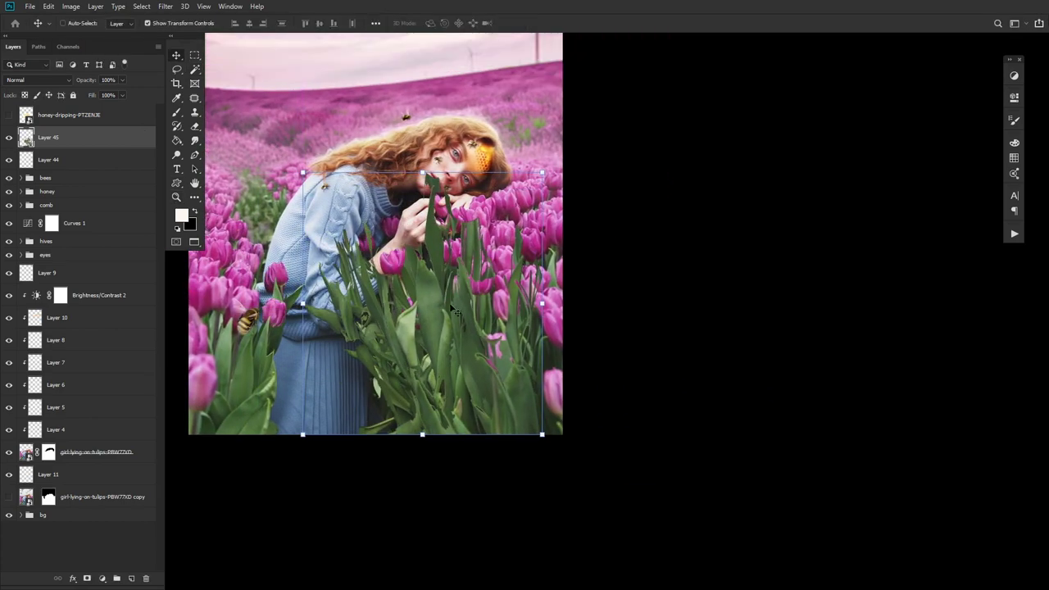
# Step: Apply a Shape Blur with a hexagon shape and a 30-pixel radius to the enlarged leaves and move them down into the foreground
pyautogui.click(166, 7)
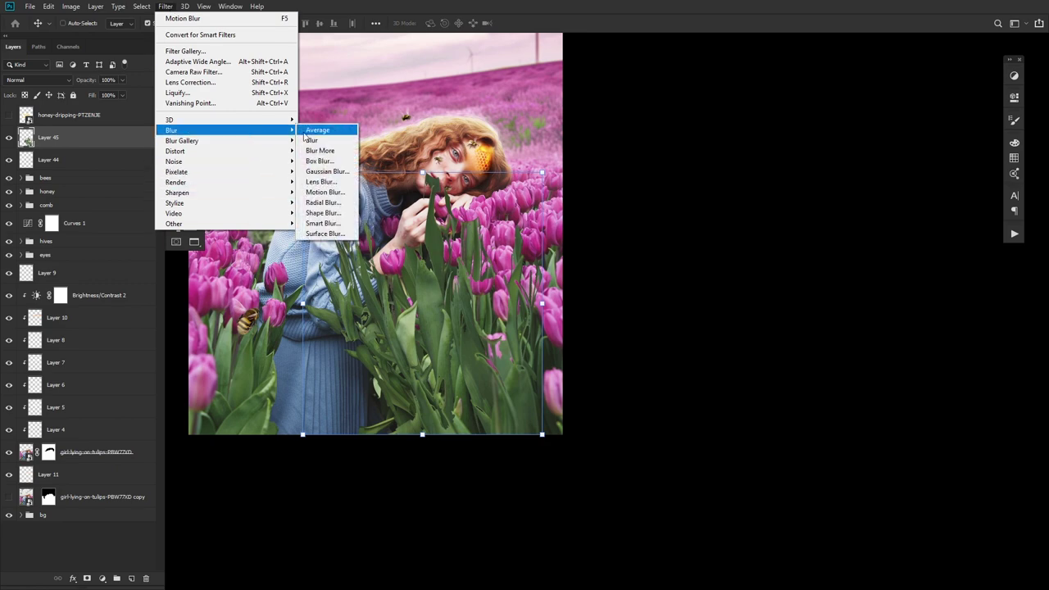
pyautogui.click(323, 215)
pyautogui.moveTo(456, 131); pyautogui.dragTo(625, 237)
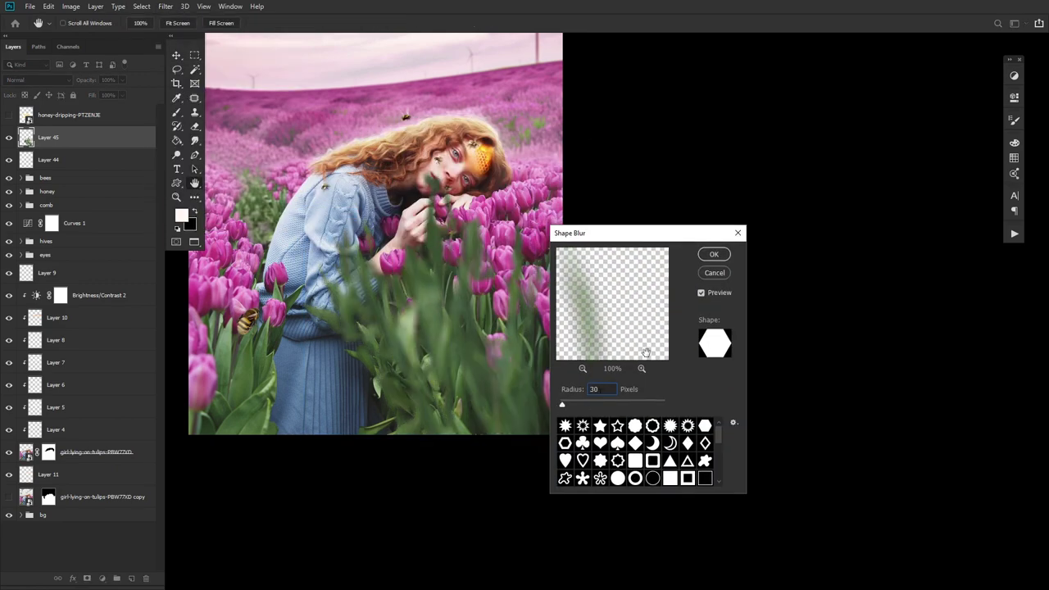
pyautogui.click(713, 254)
pyautogui.moveTo(628, 258); pyautogui.dragTo(468, 443)
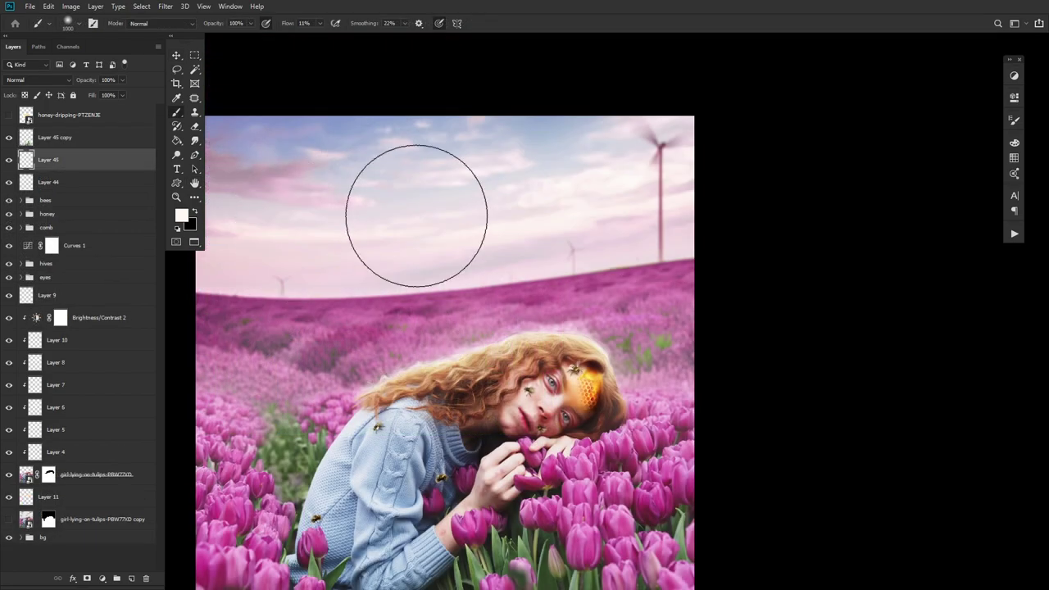
# Step: Paint a soft white glow over the sky and horizon beside the large windmill on Layer 45, using a very large brush at 100% flow
pyautogui.press(']')
pyautogui.press(']')
pyautogui.press(']')
pyautogui.press(']')
pyautogui.press(']')
pyautogui.press(']')
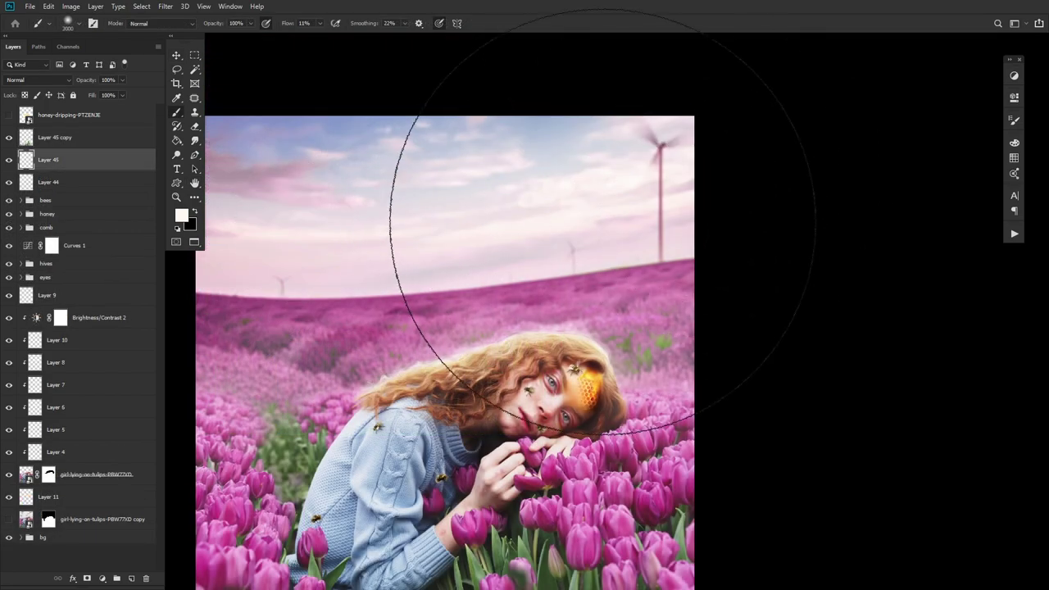
pyautogui.moveTo(289, 23); pyautogui.dragTo(428, 62)
pyautogui.moveTo(729, 176); pyautogui.dragTo(496, 156)
pyautogui.press('[')
pyautogui.press('[')
pyautogui.press('[')
pyautogui.press('[')
pyautogui.press('[')
pyautogui.press('[')
pyautogui.press('[')
pyautogui.press('[')
pyautogui.press('[')
pyautogui.press('[')
pyautogui.press('[')
pyautogui.press('[')
# Step: Delete Layer 44 and lower the opacity of the white glow on Layer 45 to 43%
pyautogui.click(100, 184)
pyautogui.press('Delete')
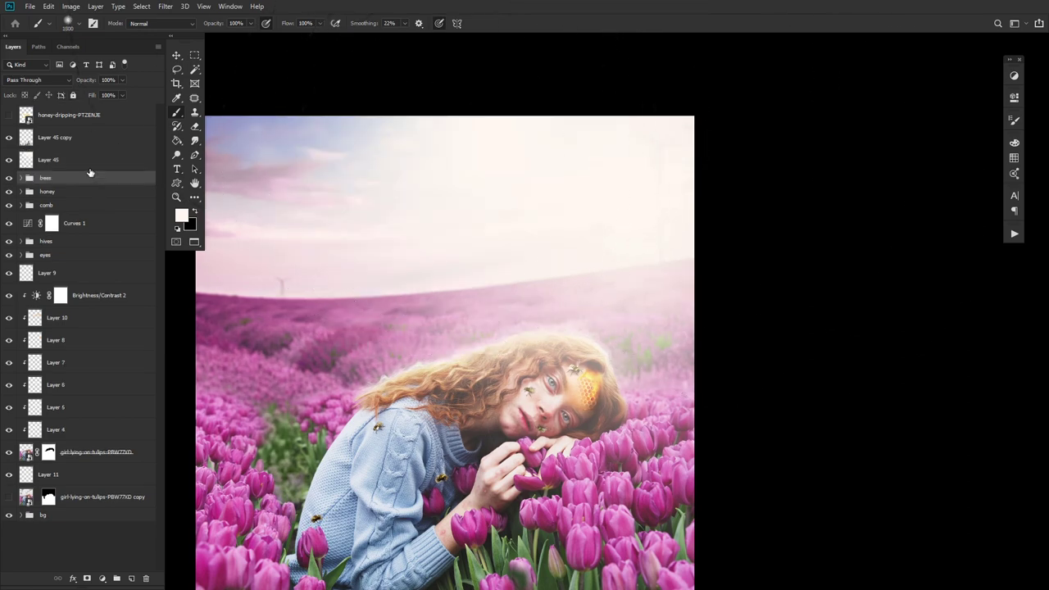
pyautogui.click(91, 161)
pyautogui.moveTo(69, 85); pyautogui.dragTo(56, 87)
pyautogui.moveTo(426, 366); pyautogui.dragTo(368, 260)
pyautogui.press('z')
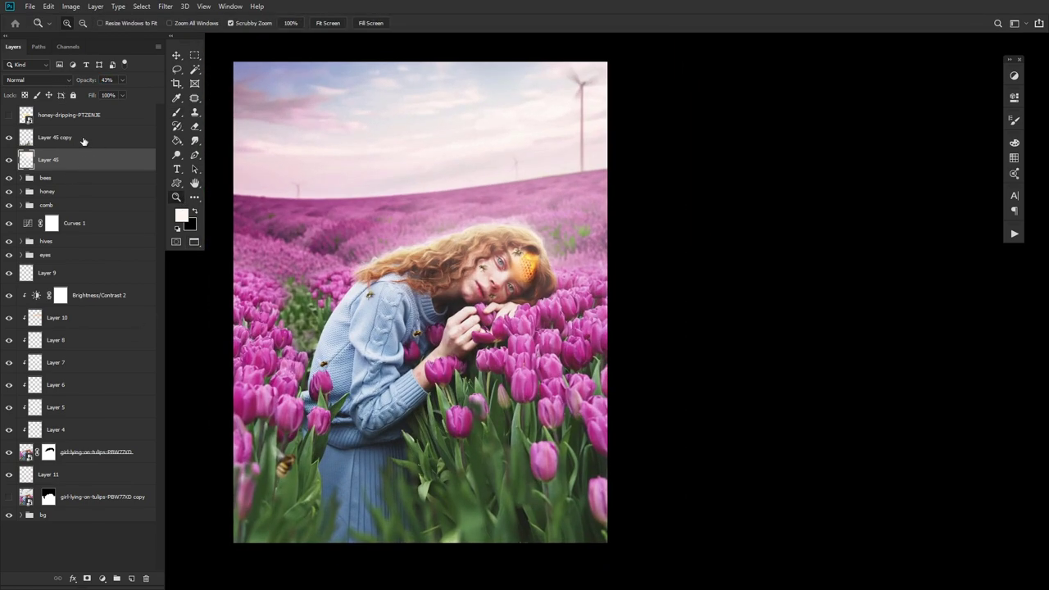
# Step: Add a Color Lookup adjustment above Layer 45 copy with the DropBlues.3DL LUT and set its opacity to 11%
pyautogui.click(83, 142)
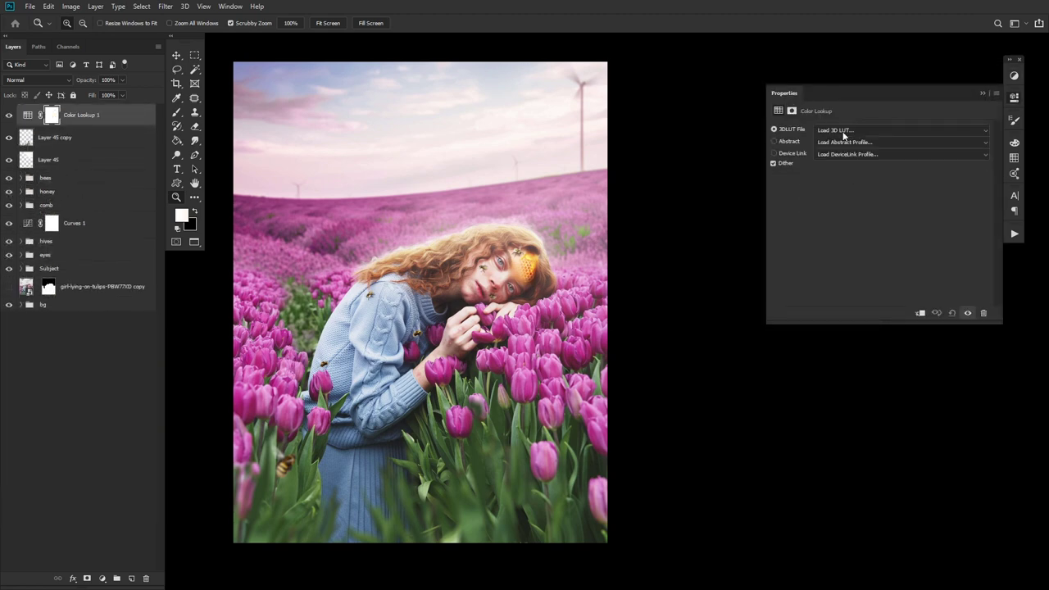
pyautogui.click(844, 132)
pyautogui.click(844, 237)
pyautogui.press('1')
pyautogui.press('1')
# Step: Load the FoggyNight.3DL LUT in the second Color Lookup adjustment and set the layer's opacity to 18%
pyautogui.click(902, 129)
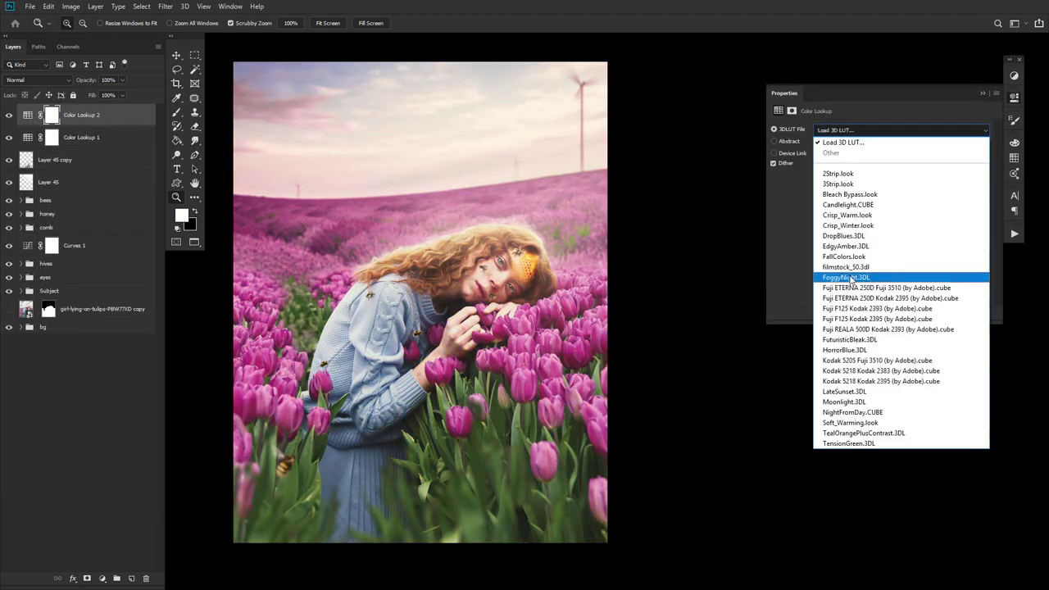
pyautogui.click(853, 274)
pyautogui.press('1')
pyautogui.press('8')
# Step: Load the Kodak 5218 Kodak 2383 (by Adobe).cube LUT in the third Color Lookup adjustment and set its opacity to 33%
pyautogui.click(853, 131)
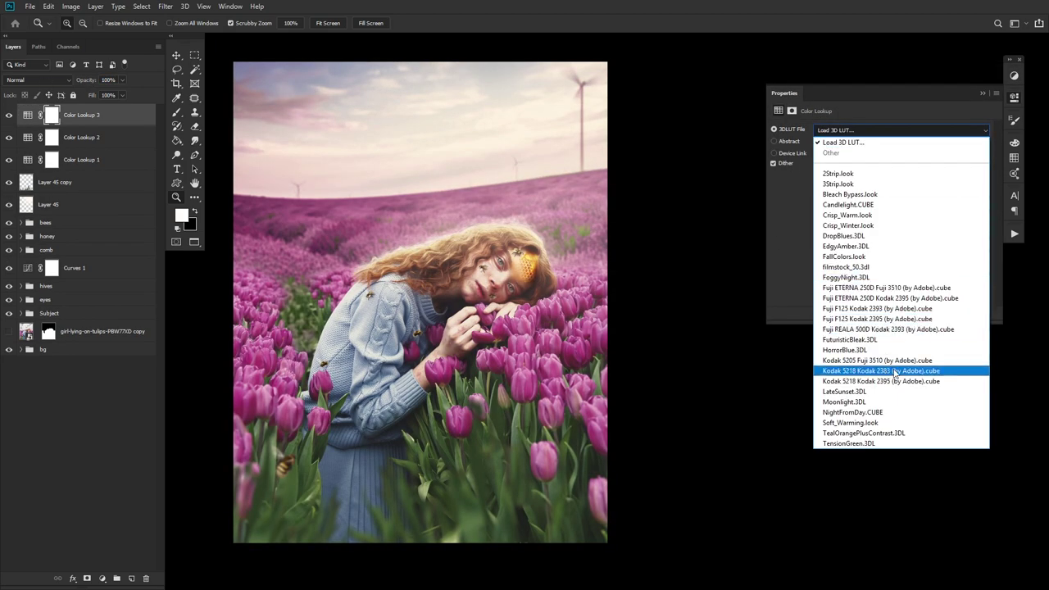
pyautogui.click(881, 370)
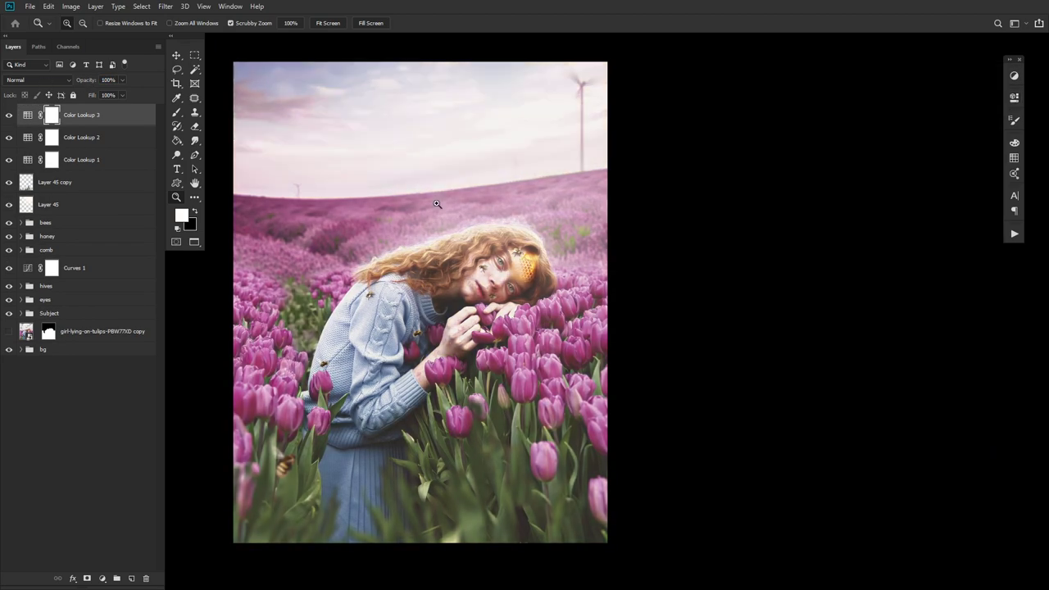
pyautogui.press('3')
pyautogui.press('3')
pyautogui.click(1014, 77)
pyautogui.click(855, 111)
pyautogui.hotkey('ctrl', 'z')
# Step: Add a fourth Color Lookup adjustment using the 3Strip.look LUT
pyautogui.click(1014, 80)
pyautogui.click(857, 110)
pyautogui.click(858, 129)
pyautogui.click(857, 185)
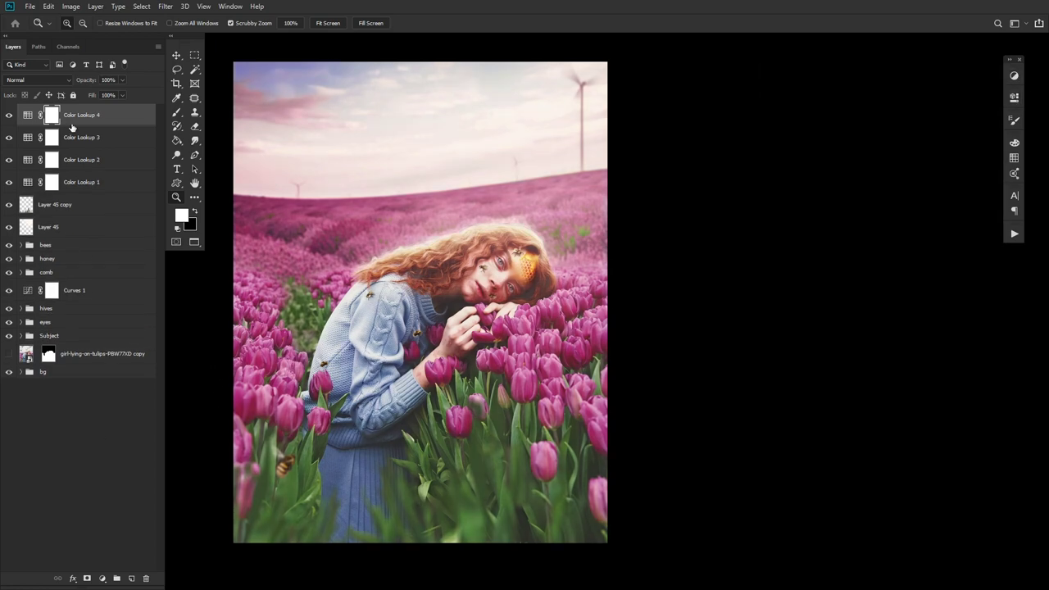
# Step: Add a fifth Color Lookup adjustment with the FallColors.look LUT and reduce its opacity to 36%
pyautogui.click(1014, 75)
pyautogui.click(855, 110)
pyautogui.click(849, 132)
pyautogui.click(856, 260)
pyautogui.click(1014, 97)
pyautogui.moveTo(93, 81); pyautogui.dragTo(72, 86)
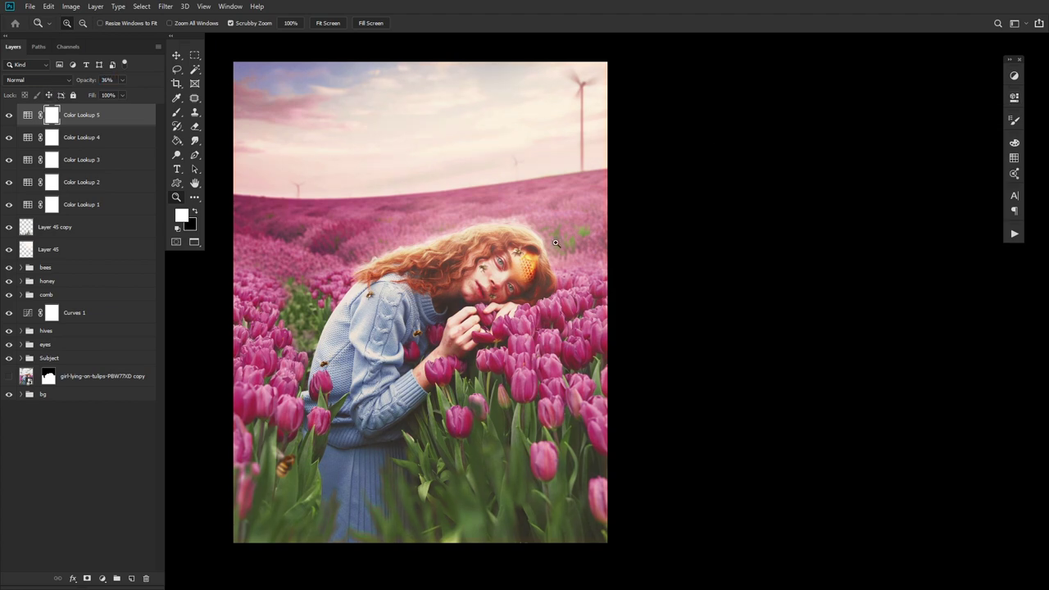
# Step: Add a dark reddish-brown Solid Color fill layer (#381300), set its blend mode to Lighten and compare the image with and without it
pyautogui.click(102, 578)
pyautogui.click(118, 382)
pyautogui.moveTo(581, 273); pyautogui.dragTo(413, 184)
pyautogui.write('331a00')
pyautogui.click(526, 198)
pyautogui.write('381300')
pyautogui.press('Return')
pyautogui.click(37, 80)
pyautogui.click(32, 162)
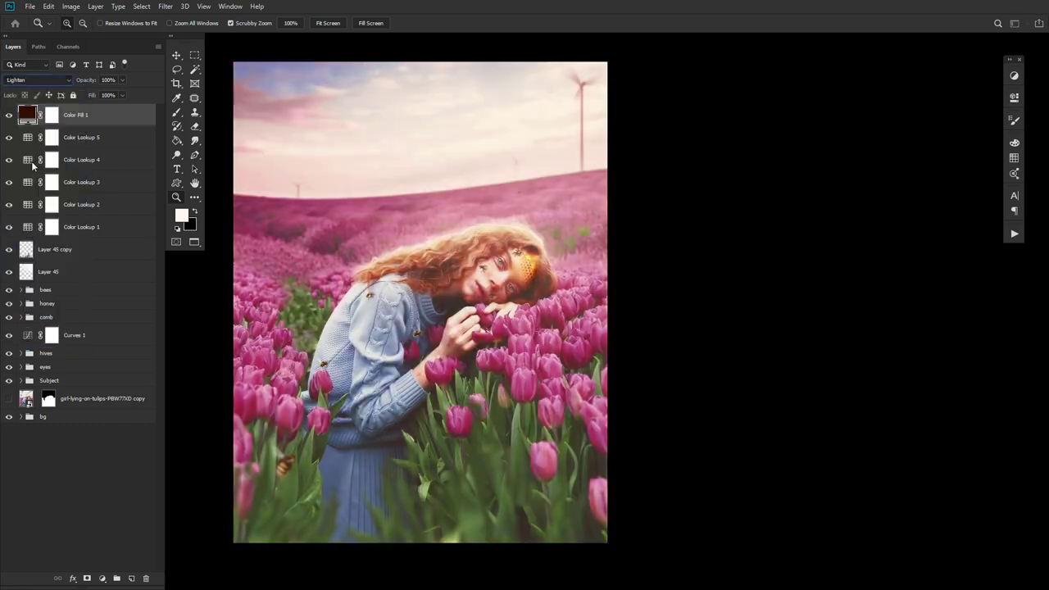
pyautogui.moveTo(548, 301); pyautogui.dragTo(647, 301)
pyautogui.click(9, 115)
pyautogui.click(9, 115)
# Step: In the new Selective Color adjustment, raise the cyan of the Blues to +100%
pyautogui.moveTo(370, 253); pyautogui.dragTo(270, 256)
pyautogui.moveTo(275, 320); pyautogui.dragTo(458, 151)
pyautogui.hotkey('ctrl', '0')
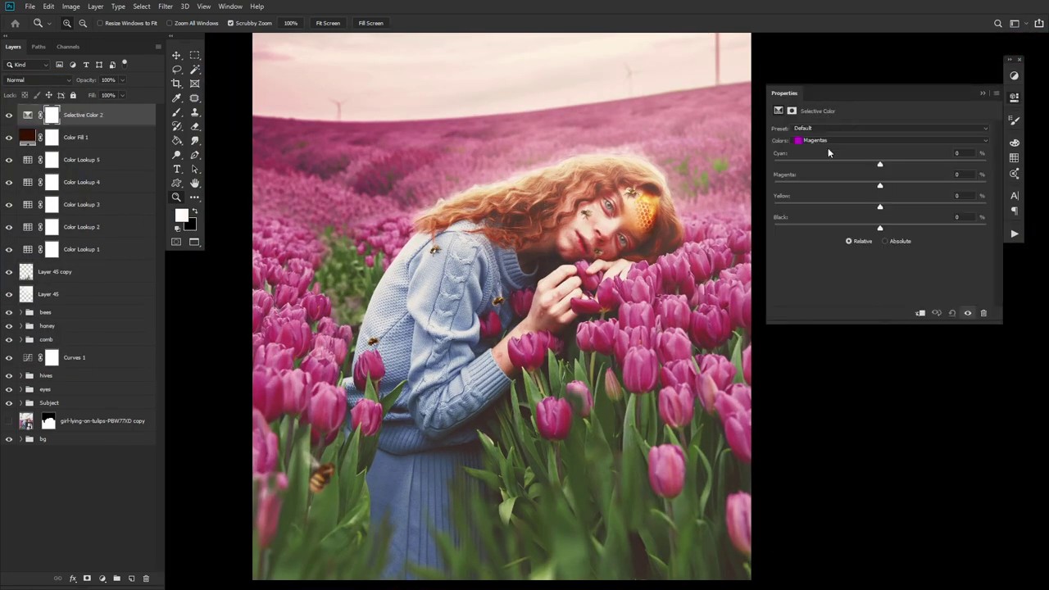
pyautogui.click(854, 141)
pyautogui.click(836, 184)
pyautogui.moveTo(879, 164); pyautogui.dragTo(986, 164)
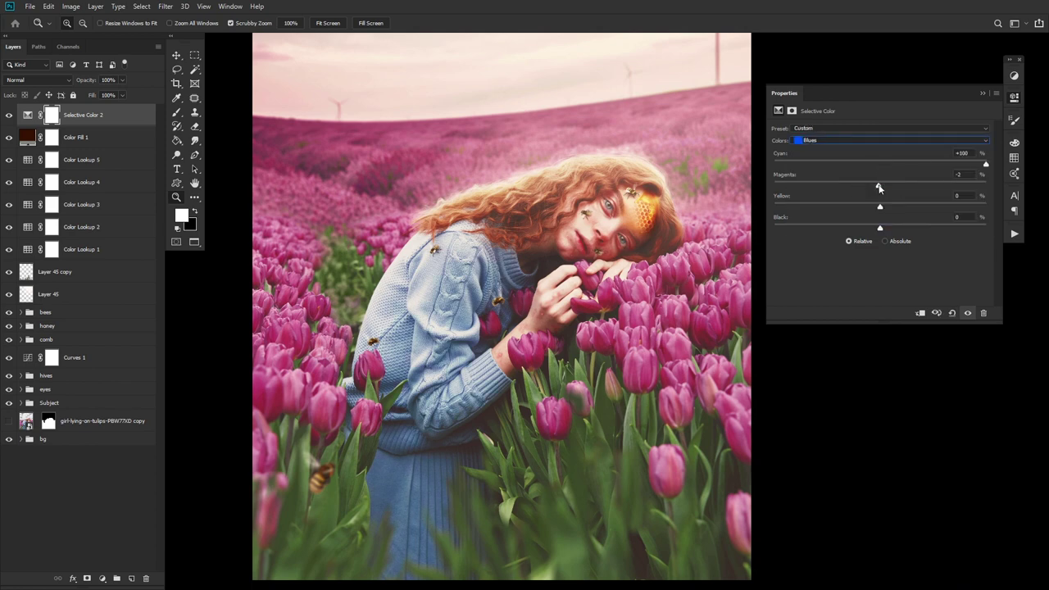
pyautogui.click(9, 116)
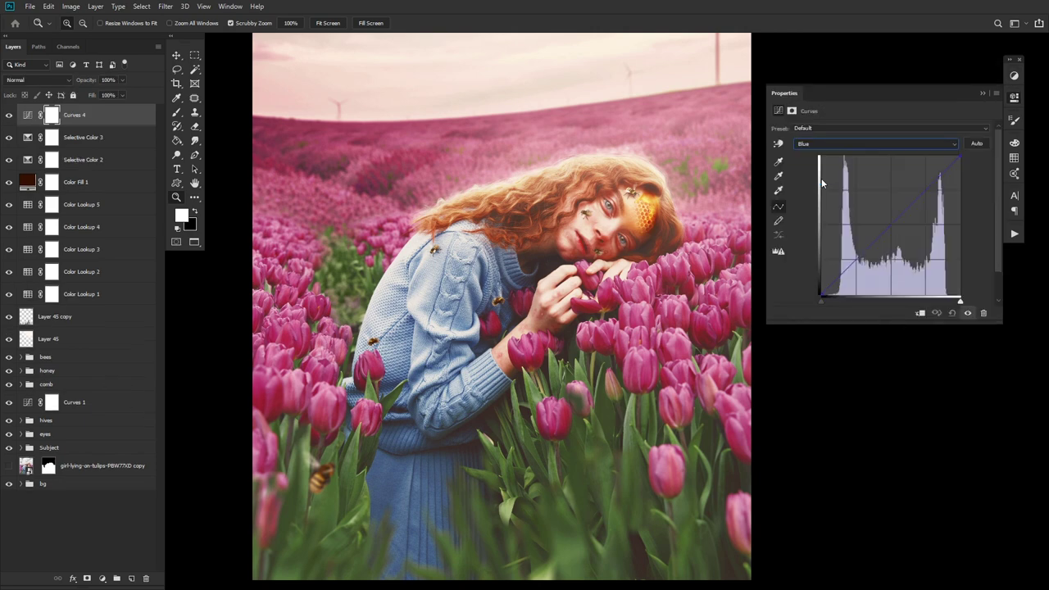
# Step: Limit the Curves 4 adjustment with Blend If by moving the Underlying Layer's black slider inward
pyautogui.click(1014, 96)
pyautogui.doubleClick(143, 114)
pyautogui.moveTo(513, 301); pyautogui.dragTo(529, 197)
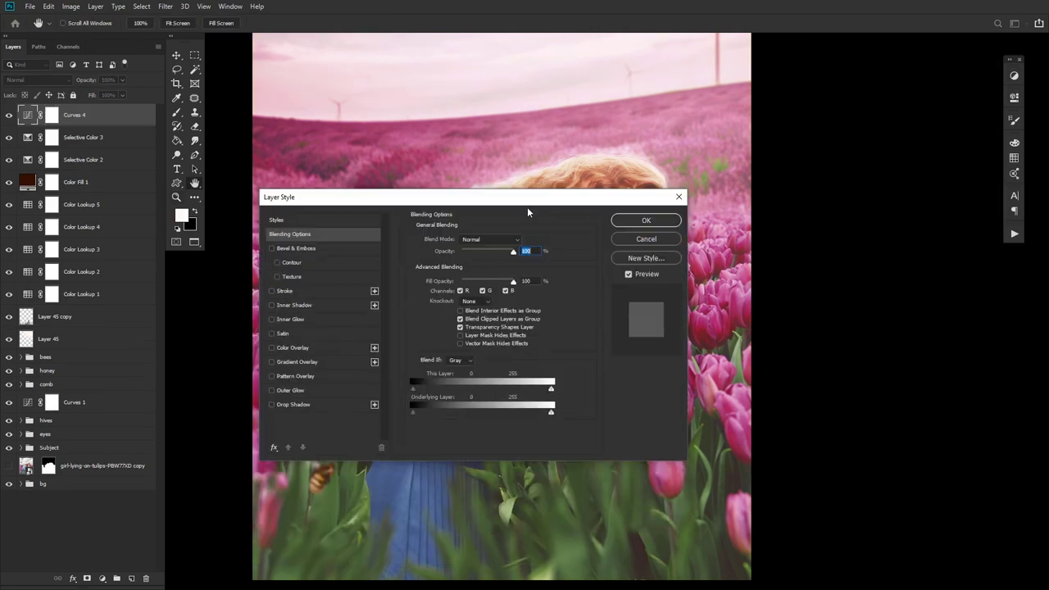
pyautogui.moveTo(413, 411); pyautogui.dragTo(533, 412)
pyautogui.moveTo(534, 411); pyautogui.dragTo(460, 412)
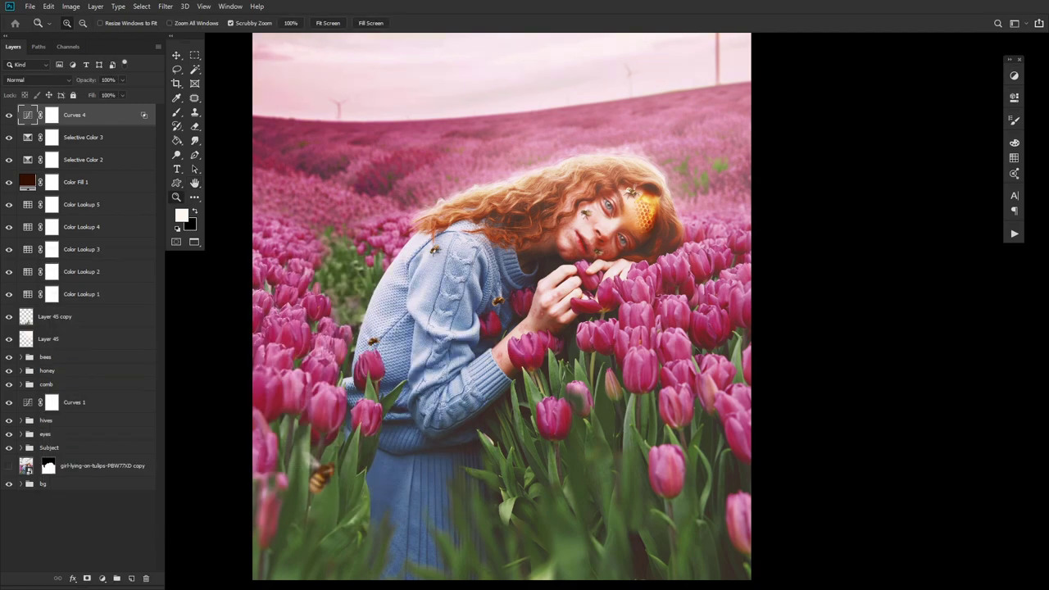
# Step: Group all the adjustment layers from Curves 4 down to Color Lookup 1 and name the group cc
pyautogui.keyDown('shift'); pyautogui.click(82, 293); pyautogui.keyUp('shift')
pyautogui.hotkey('ctrl', 'g')
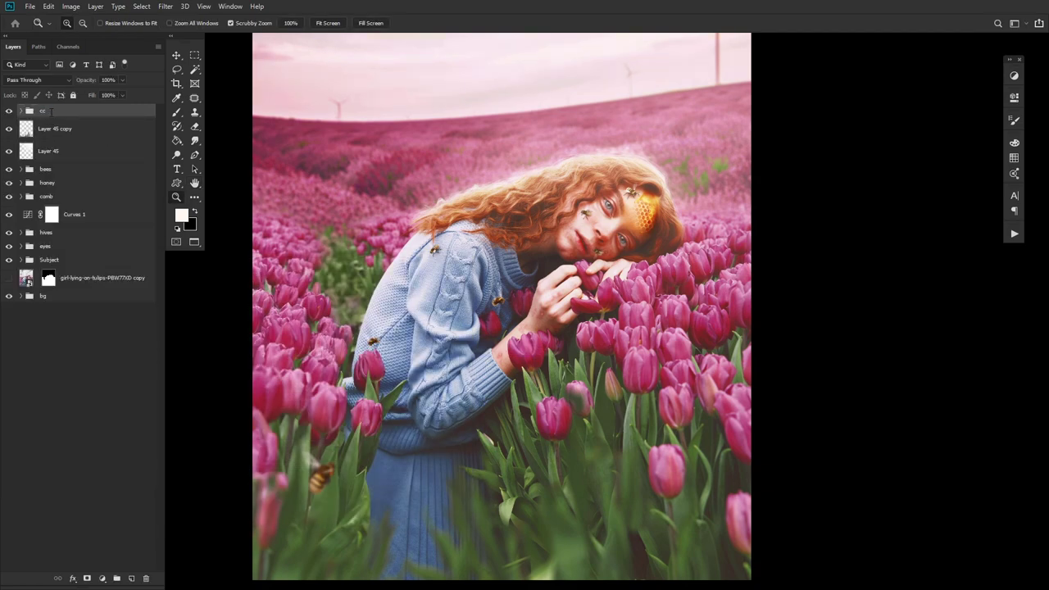
pyautogui.keyDown('alt'); pyautogui.click(491, 278); pyautogui.keyUp('alt')
pyautogui.moveTo(492, 279); pyautogui.dragTo(592, 300)
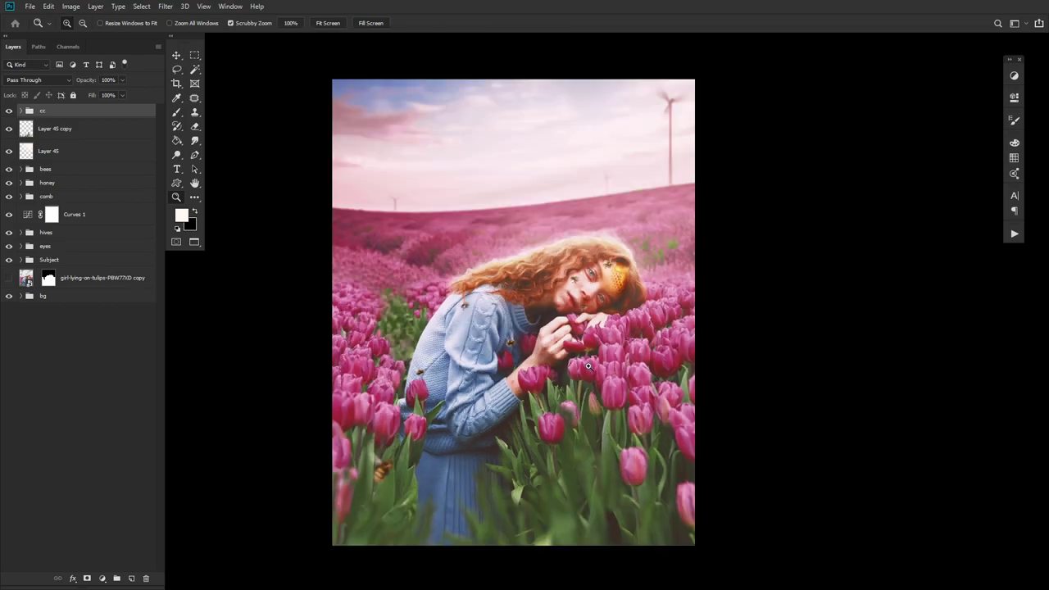